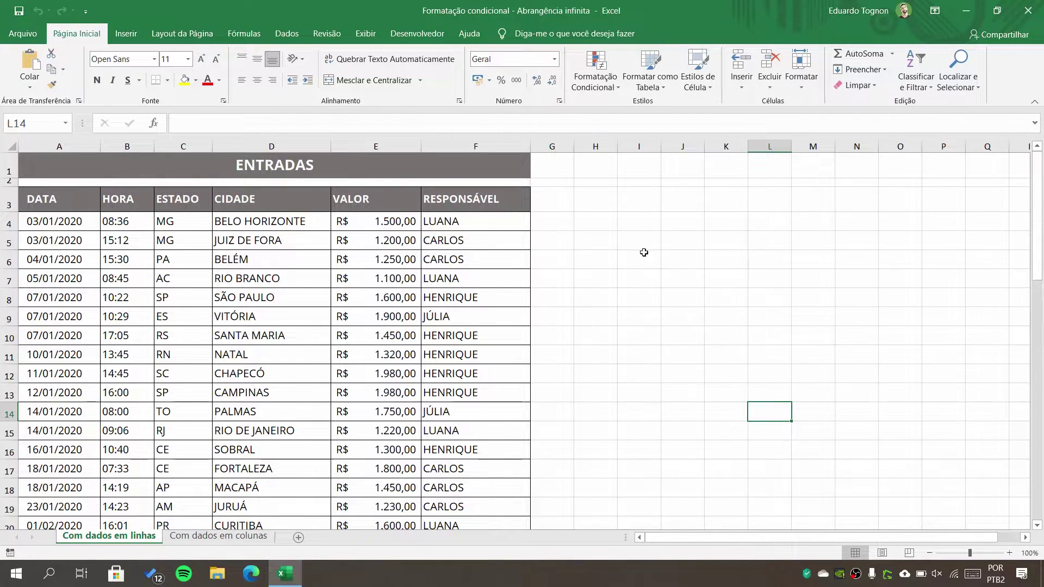
# - Compare the RESPONSÁVEL column on the sheet "Com dados em linhas" with row 2 and the date columns on "Com dados em colunas"
pyautogui.click(475, 144)
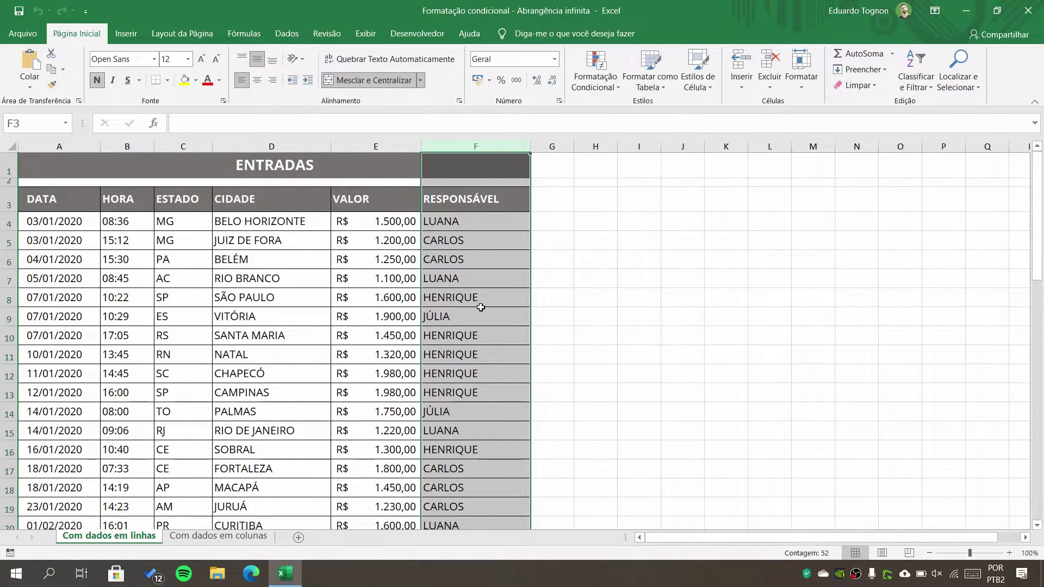
pyautogui.click(218, 536)
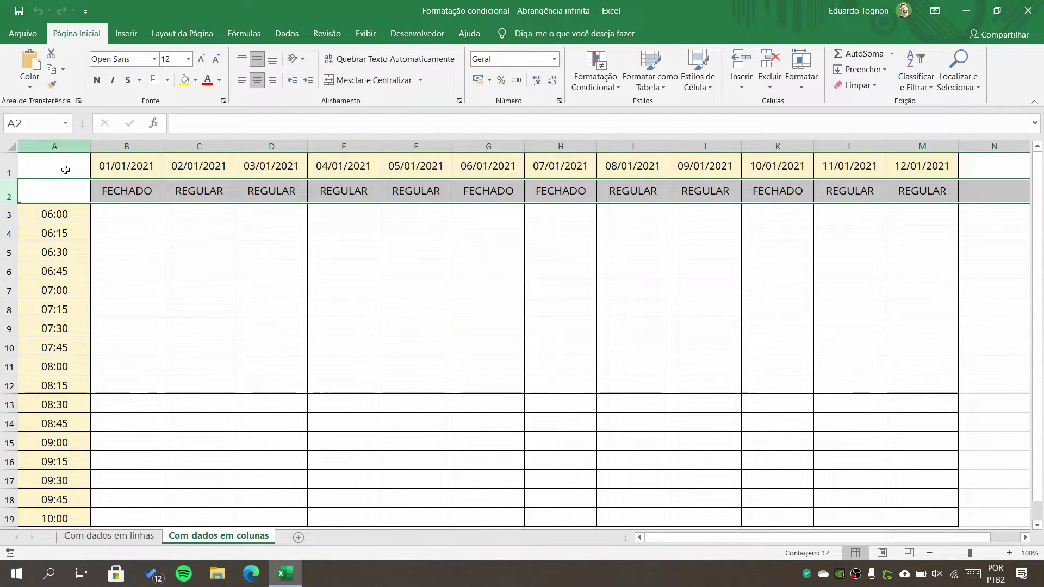
pyautogui.click(126, 146)
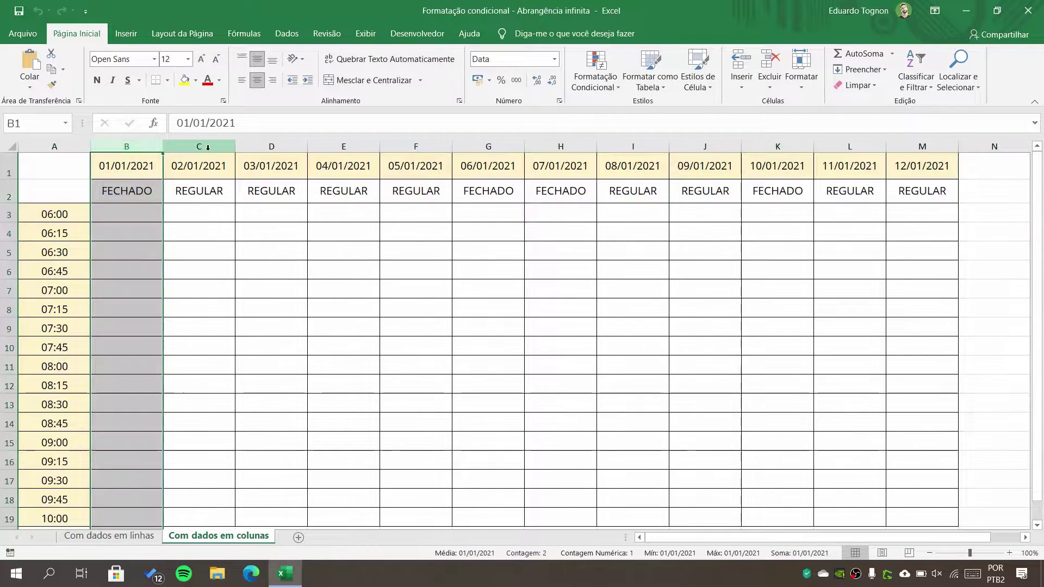
pyautogui.click(199, 146)
pyautogui.click(6, 185)
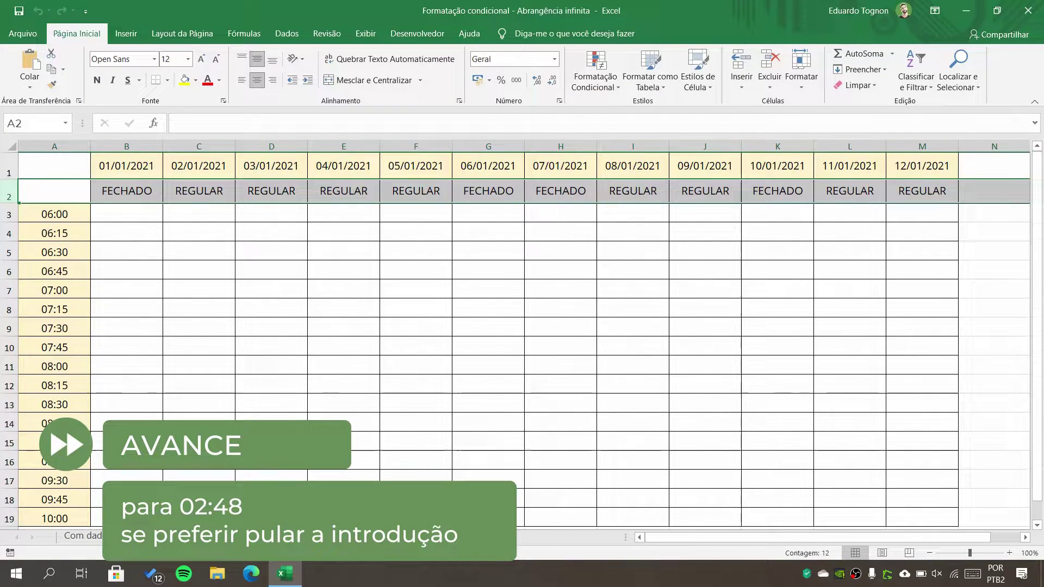
pyautogui.click(81, 536)
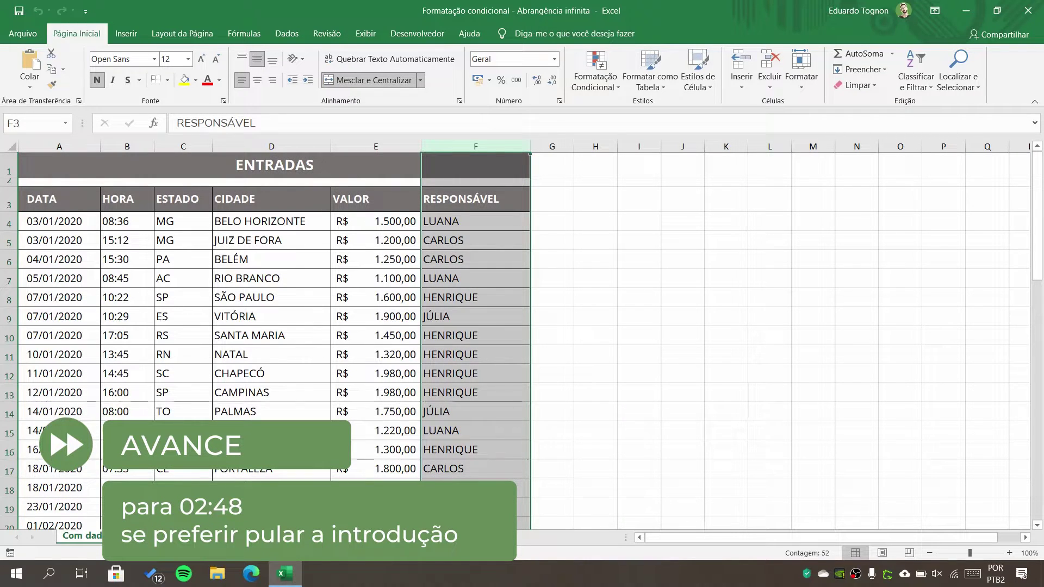
# - Examine the RESPONSÁVEL column of the ENTRADAS table down to its last record and the empty rows below it
pyautogui.click(491, 333)
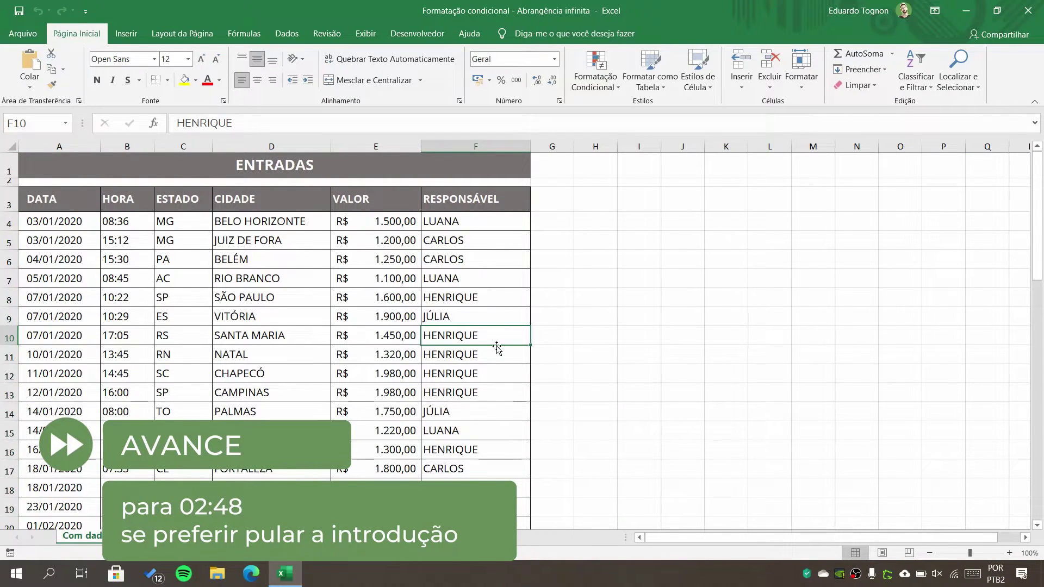
pyautogui.click(471, 354)
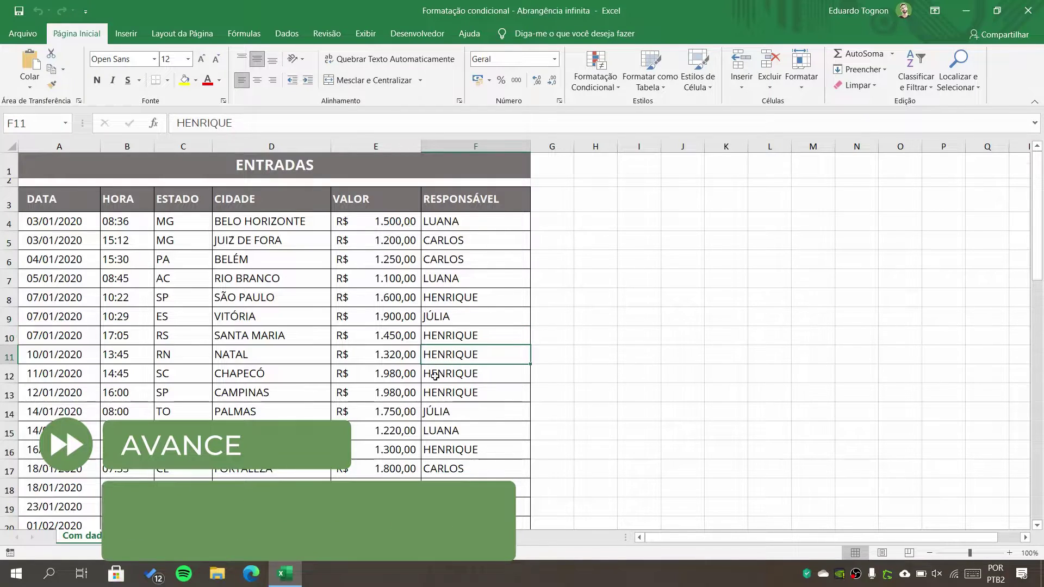
pyautogui.click(450, 143)
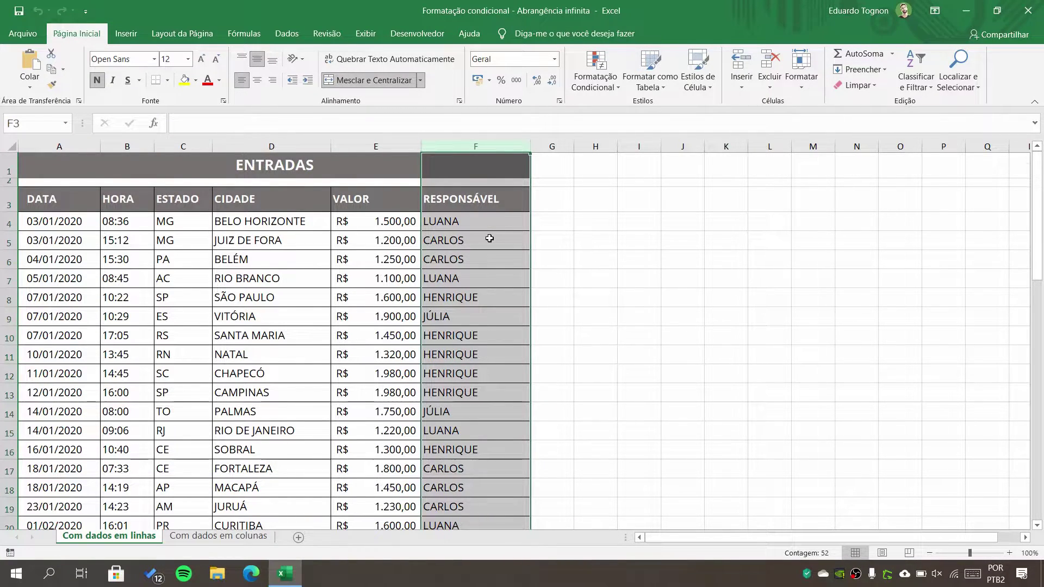
pyautogui.click(494, 336)
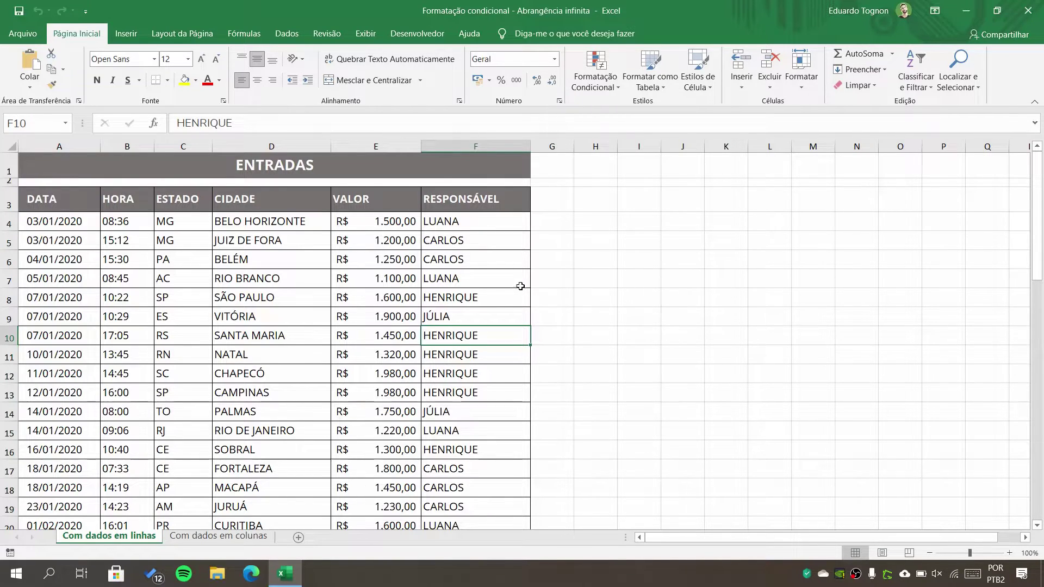
pyautogui.scroll(-16, 475, 233)
pyautogui.scroll(1, 475, 236)
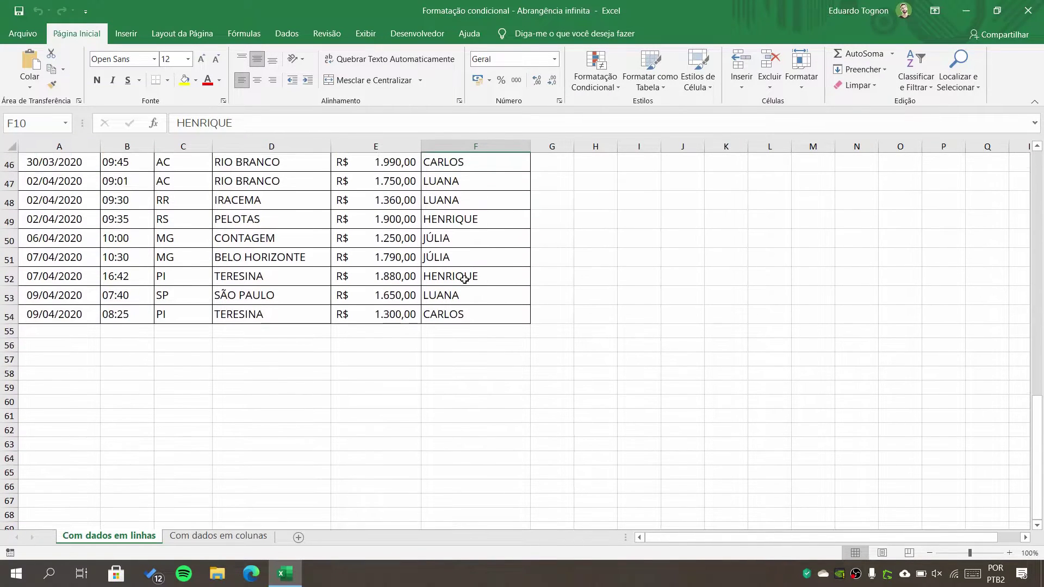
pyautogui.click(4, 318)
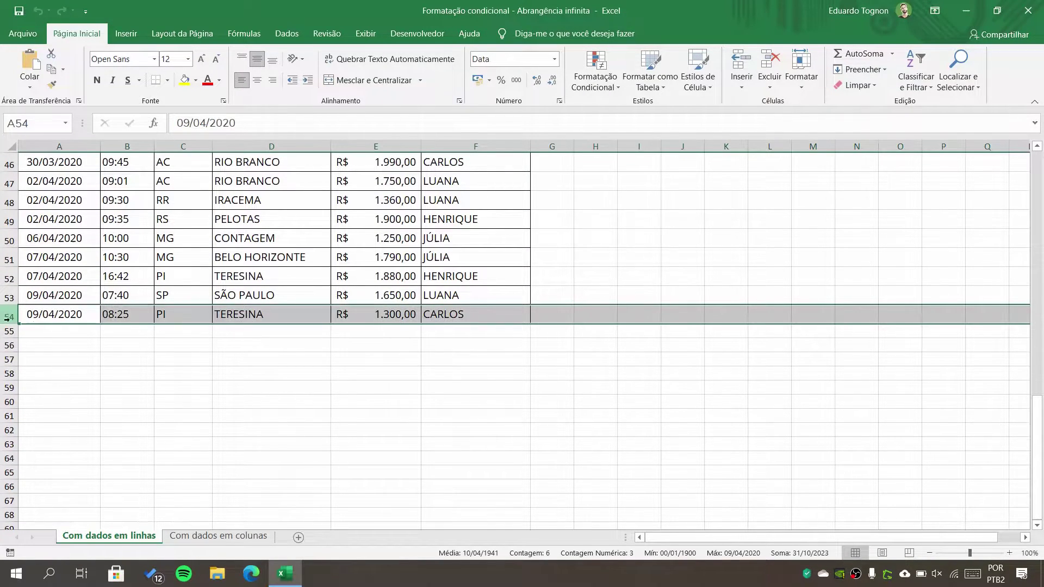
pyautogui.click(487, 334)
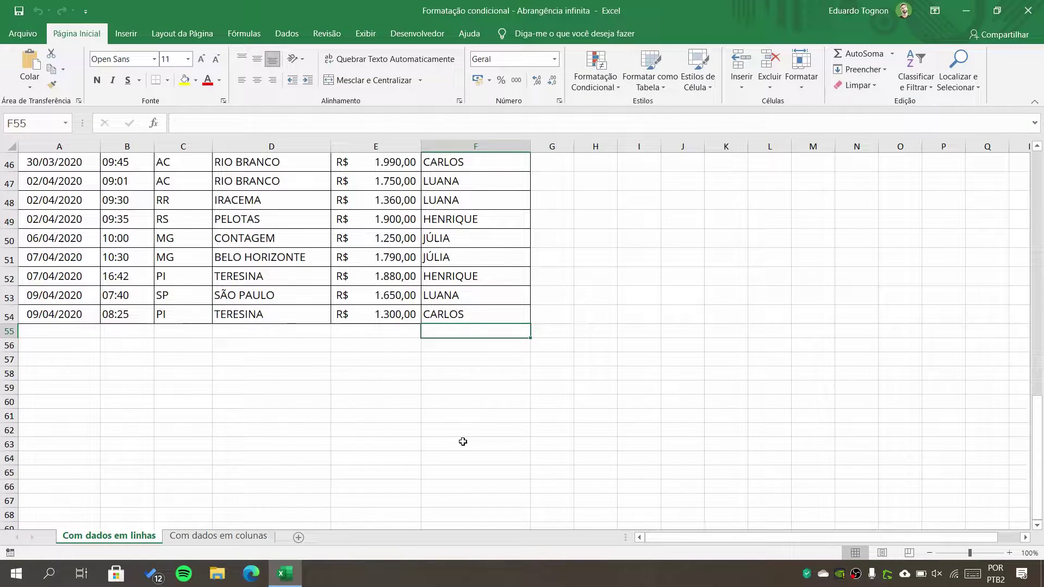
pyautogui.click(467, 407)
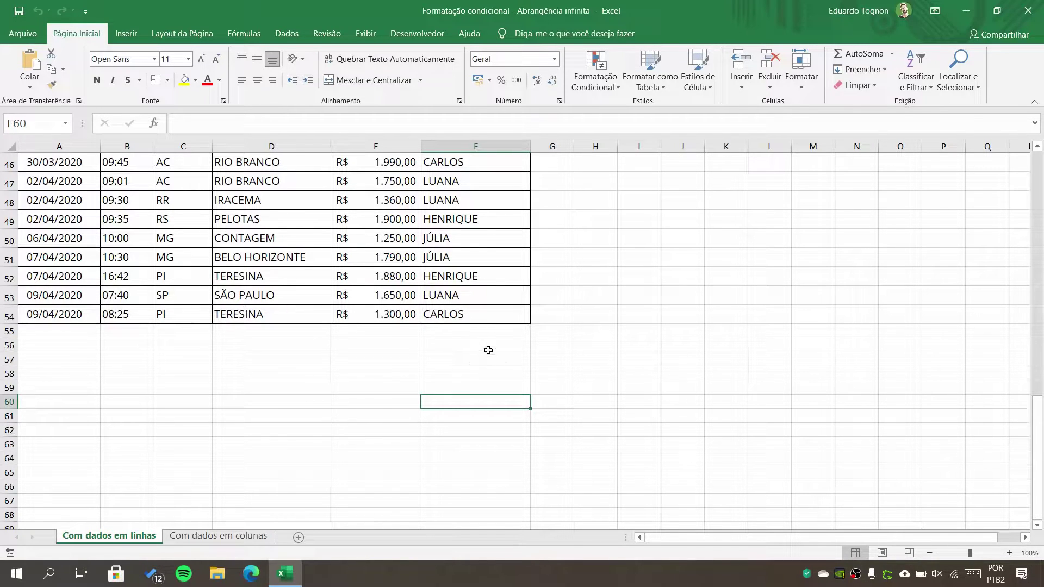
pyautogui.scroll(15, 488, 351)
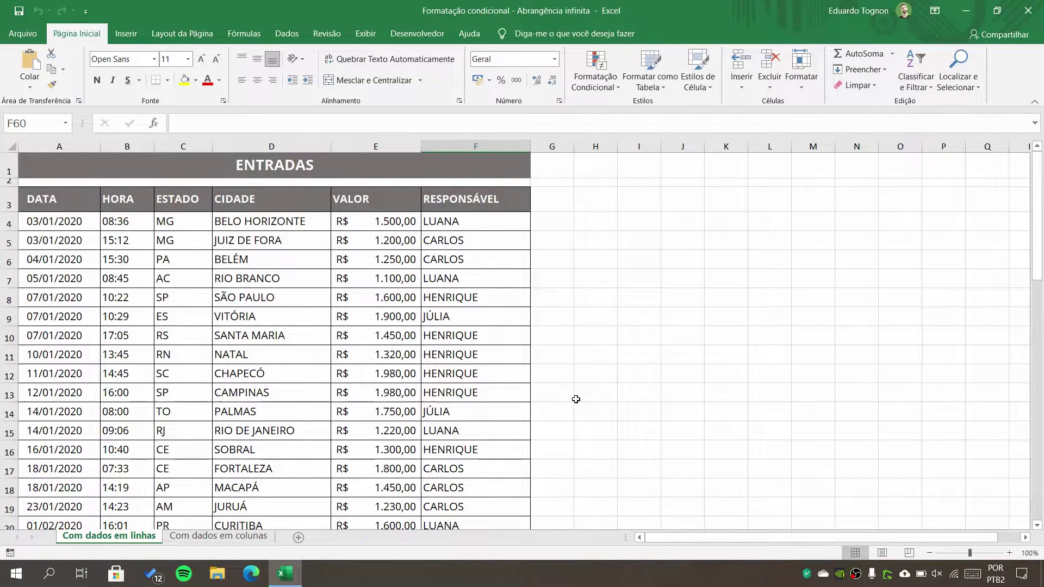
pyautogui.click(483, 146)
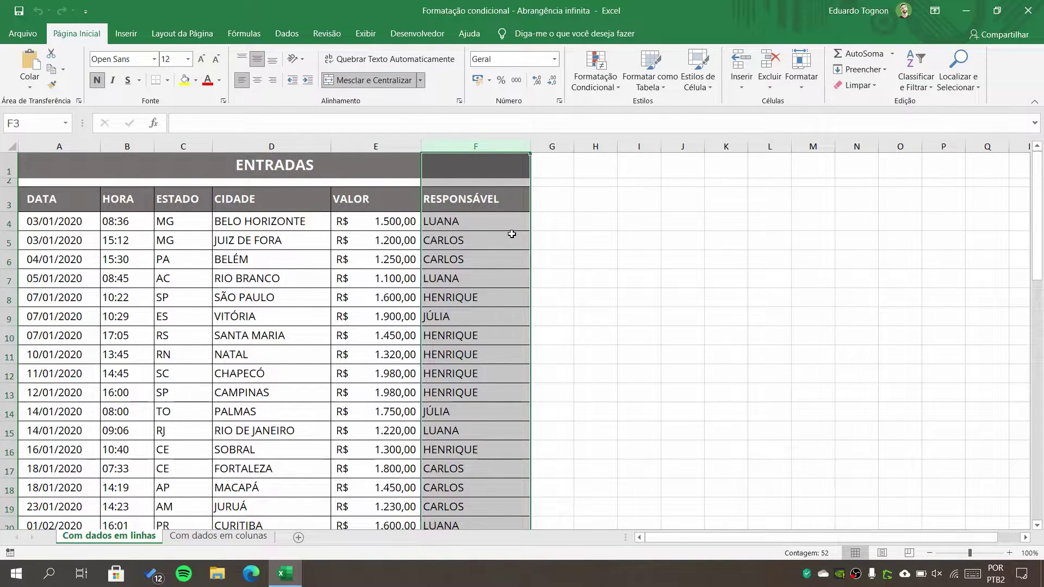
pyautogui.click(682, 307)
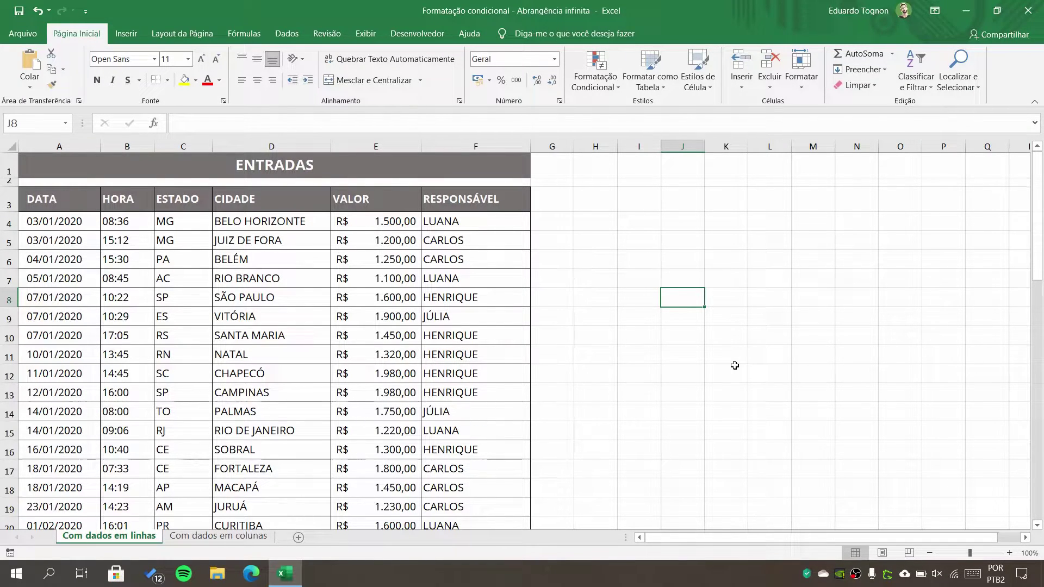
# - Enlarge the sheet to 130%, review the RESPONSÁVEL entries against their table rows, and select cell F4
pyautogui.click(1008, 552)
pyautogui.click(1007, 552)
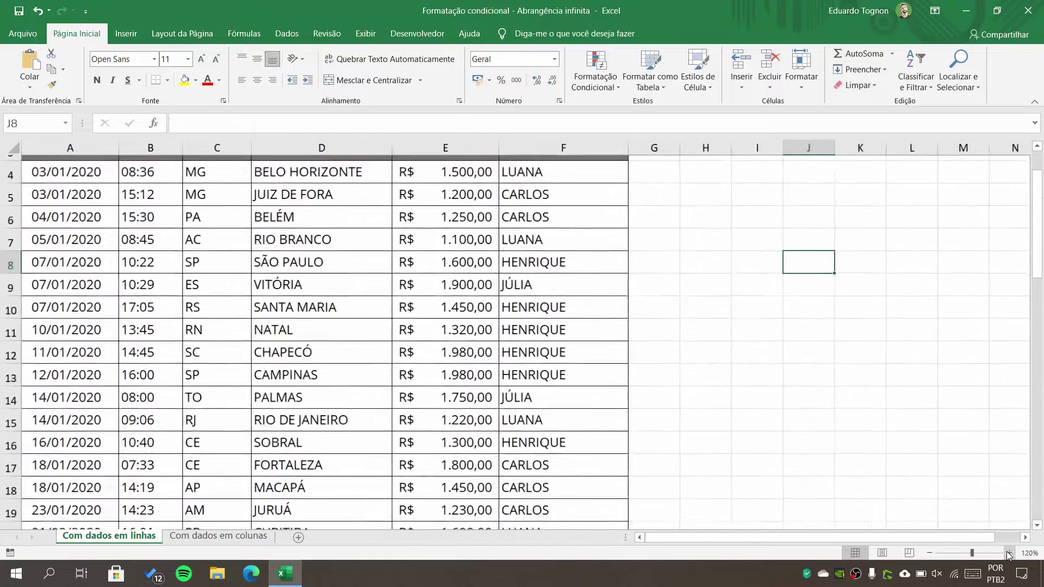
pyautogui.click(1007, 552)
pyautogui.scroll(2, 869, 436)
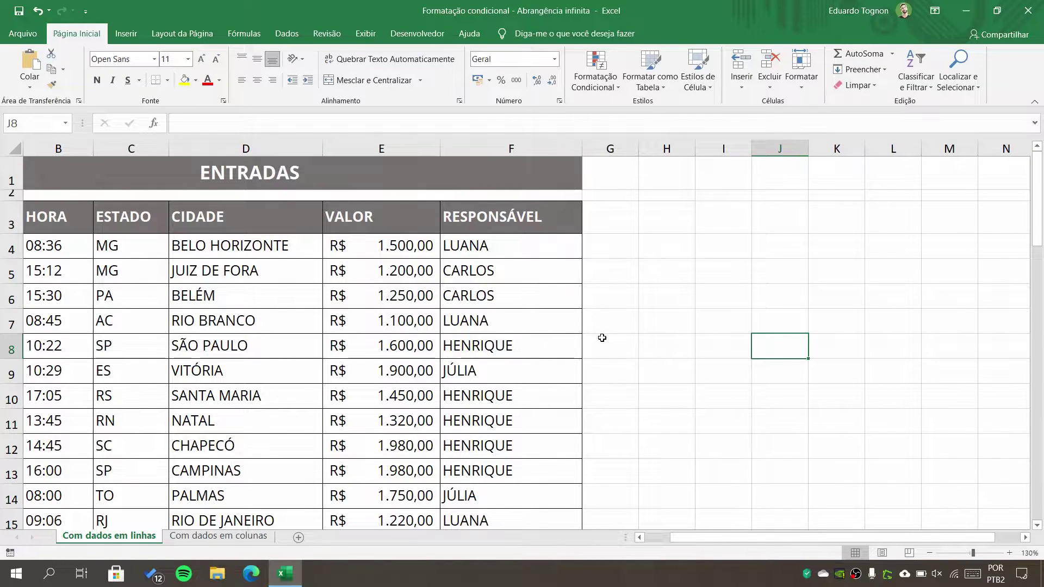
pyautogui.click(505, 147)
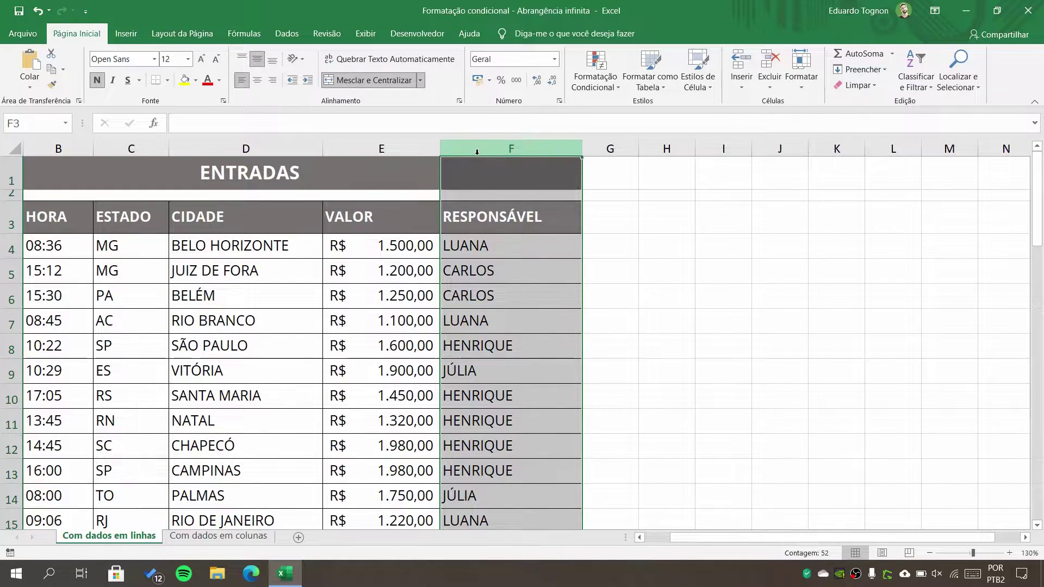
pyautogui.moveTo(65, 244); pyautogui.dragTo(503, 255)
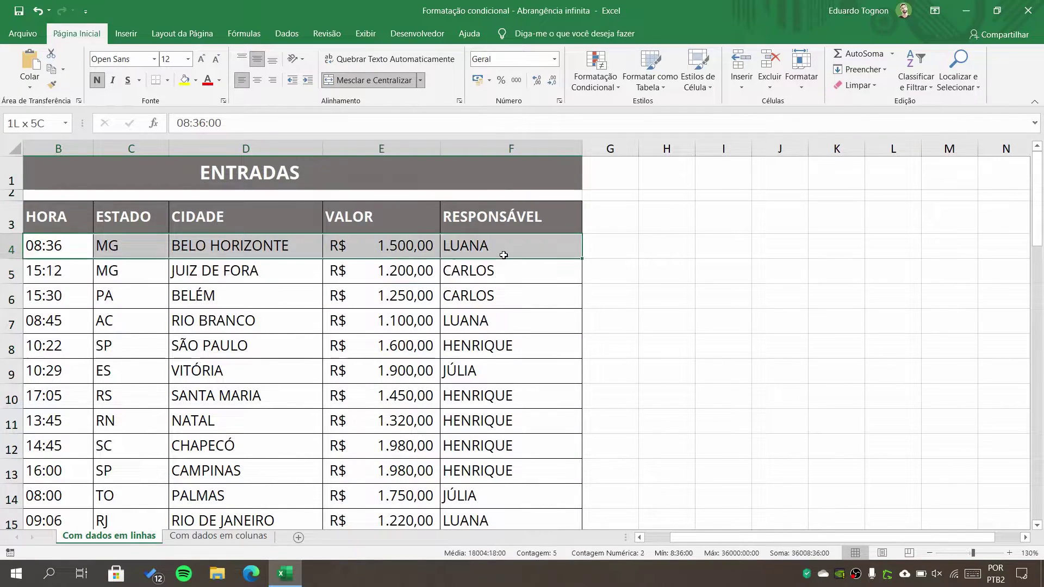
pyautogui.click(511, 317)
pyautogui.click(503, 249)
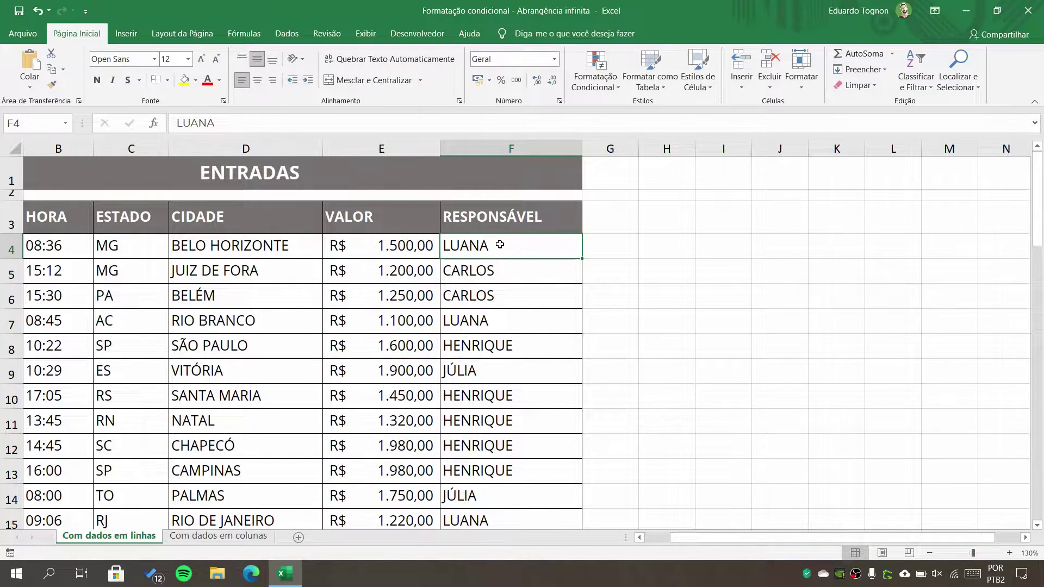
pyautogui.click(499, 346)
pyautogui.click(480, 401)
pyautogui.click(467, 419)
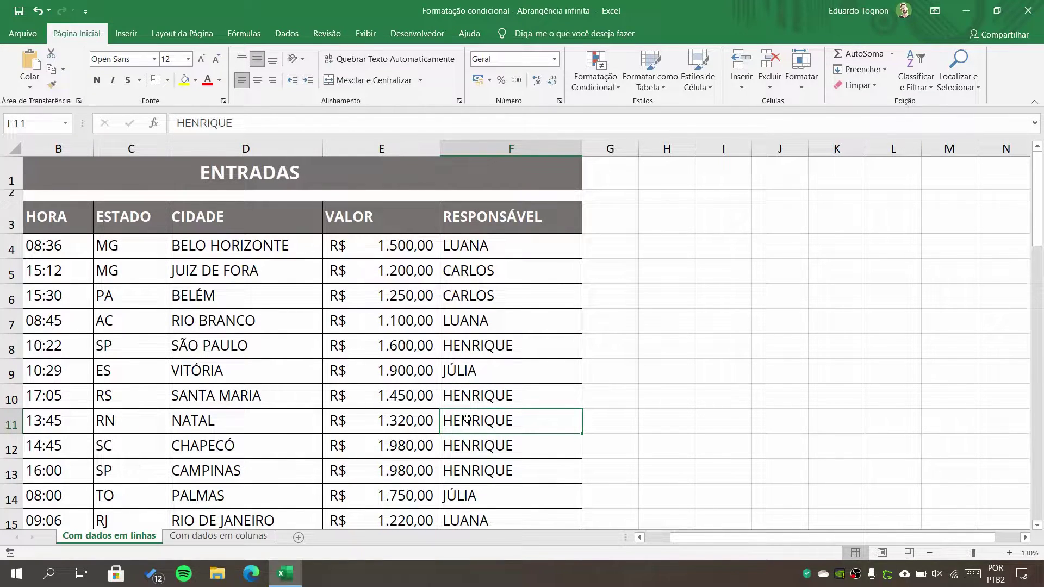
pyautogui.click(536, 142)
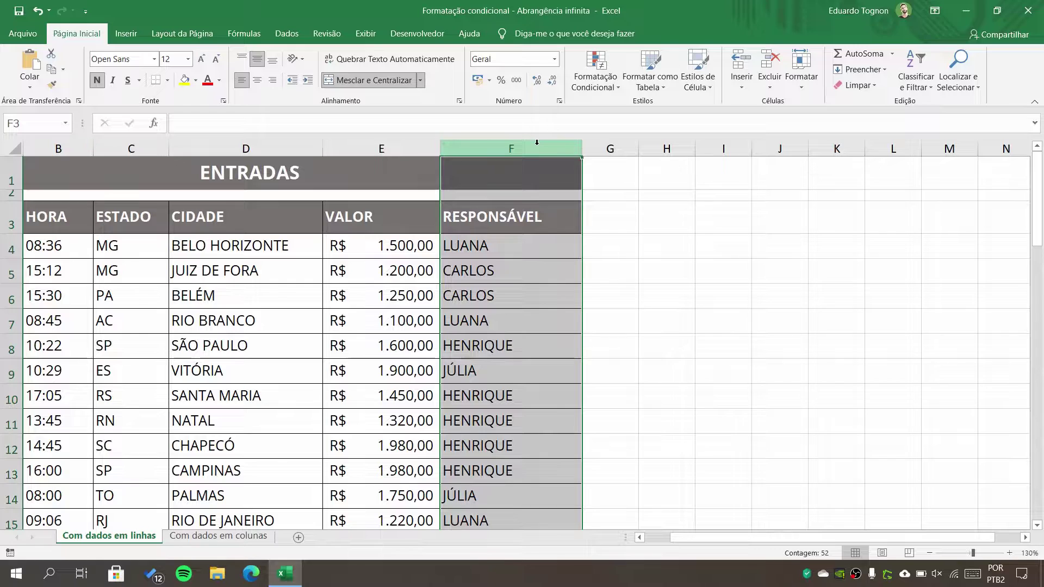
pyautogui.click(536, 312)
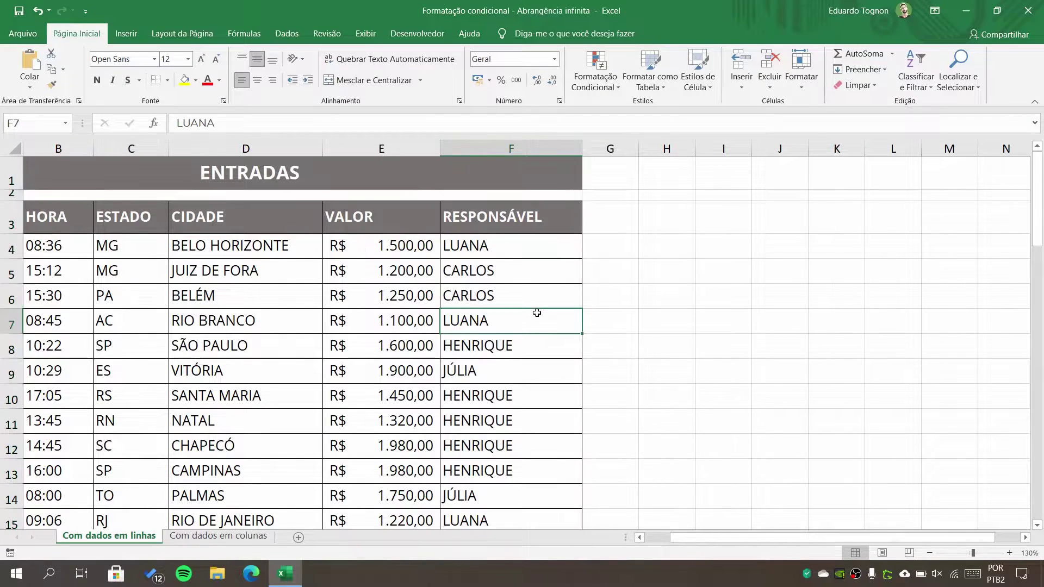
pyautogui.click(504, 346)
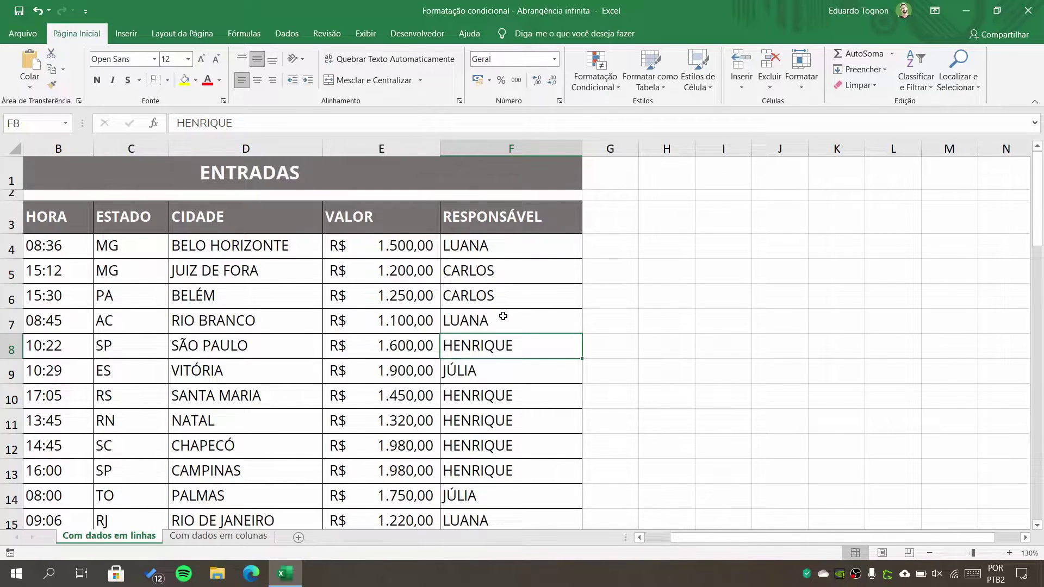
pyautogui.click(500, 252)
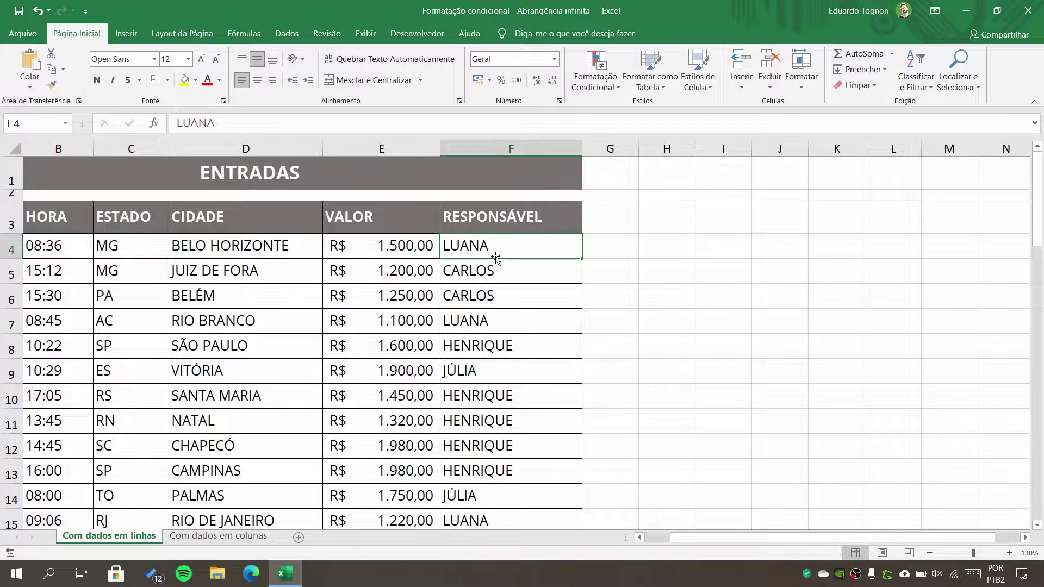
pyautogui.click(583, 82)
pyautogui.click(584, 82)
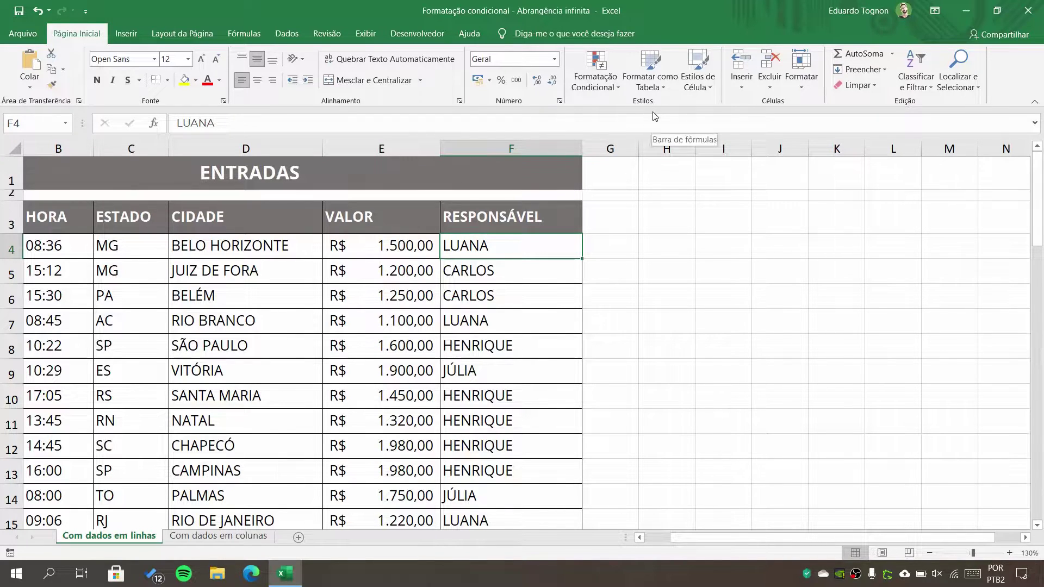
pyautogui.click(591, 83)
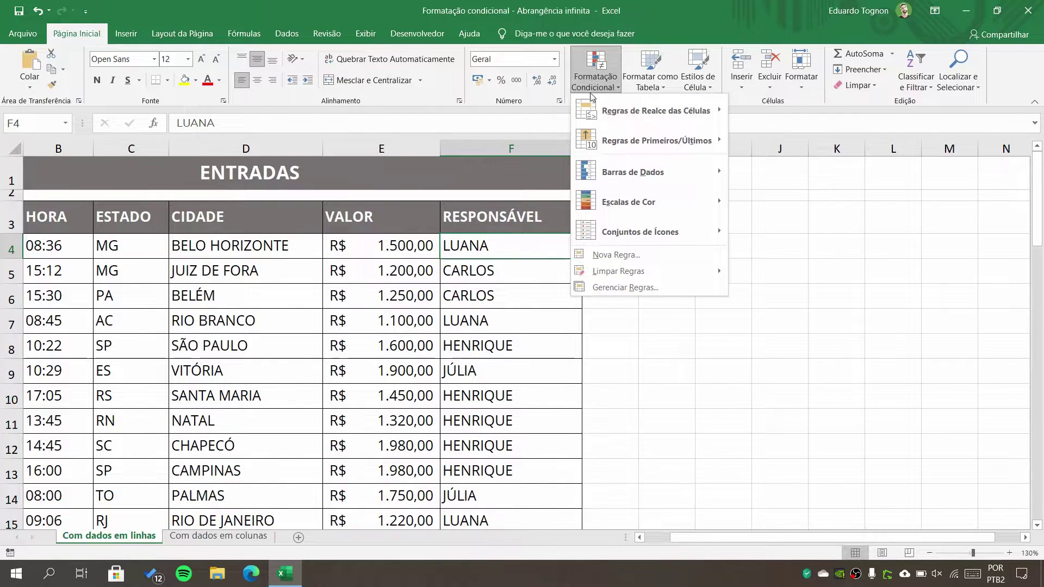
pyautogui.moveTo(603, 110)
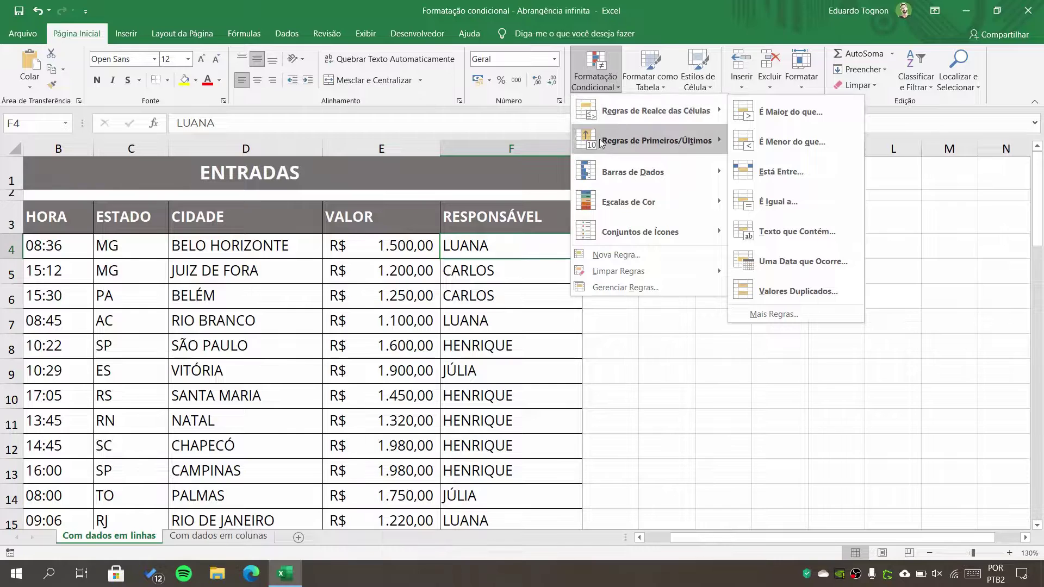
pyautogui.click(602, 255)
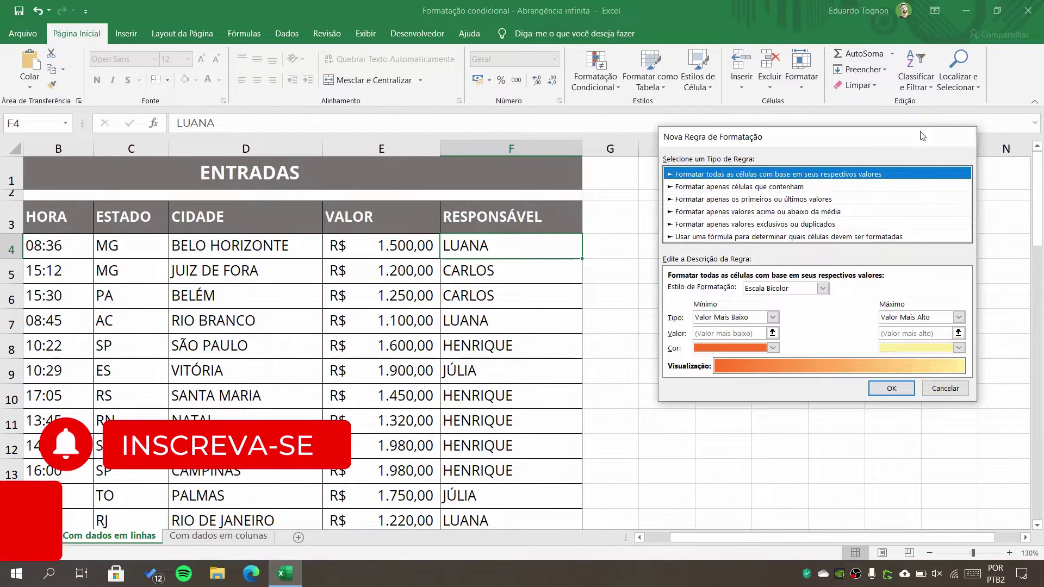
pyautogui.click(959, 136)
# - Start a new conditional formatting rule for F4 that formats only cells containing a value, with the condition "Valor da Célula" "é igual a"
pyautogui.click(596, 70)
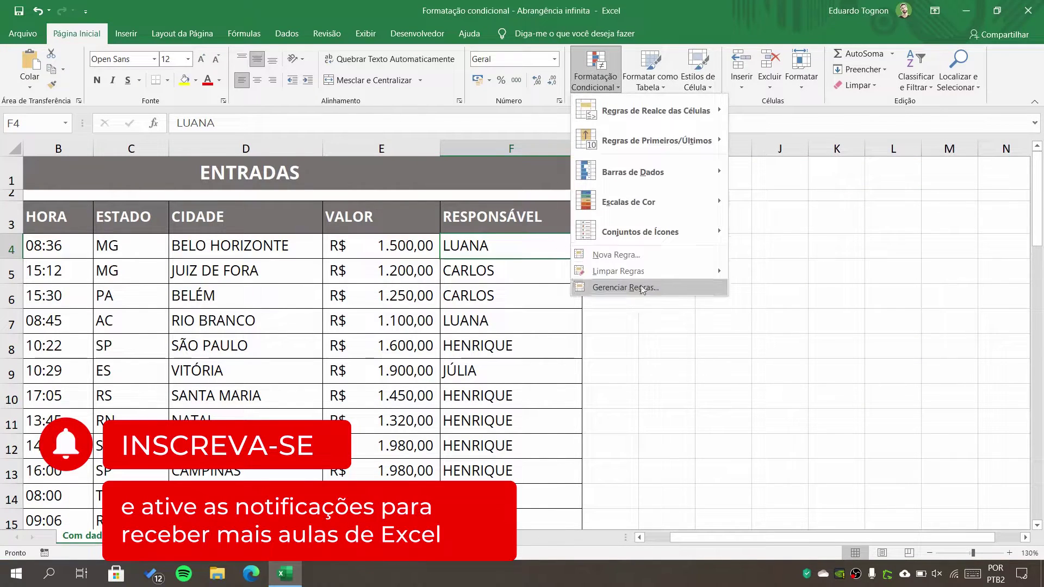
pyautogui.click(597, 256)
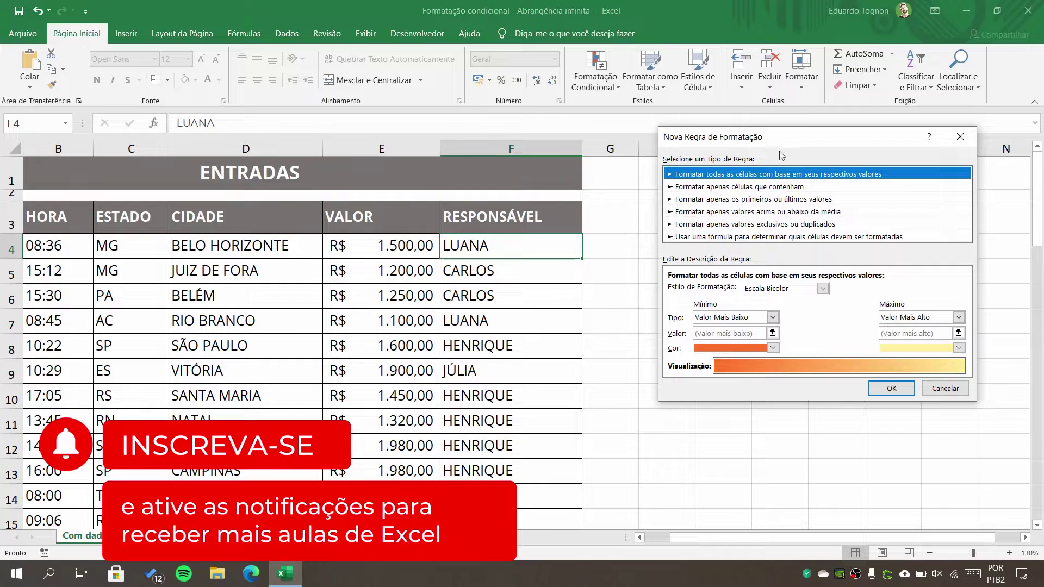
pyautogui.moveTo(793, 141); pyautogui.dragTo(749, 144)
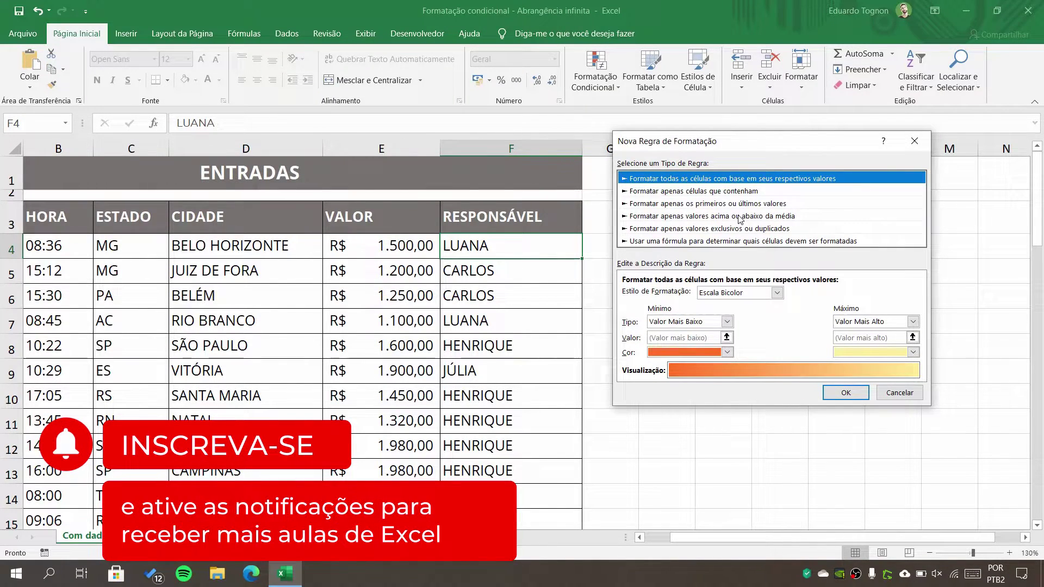
pyautogui.click(690, 191)
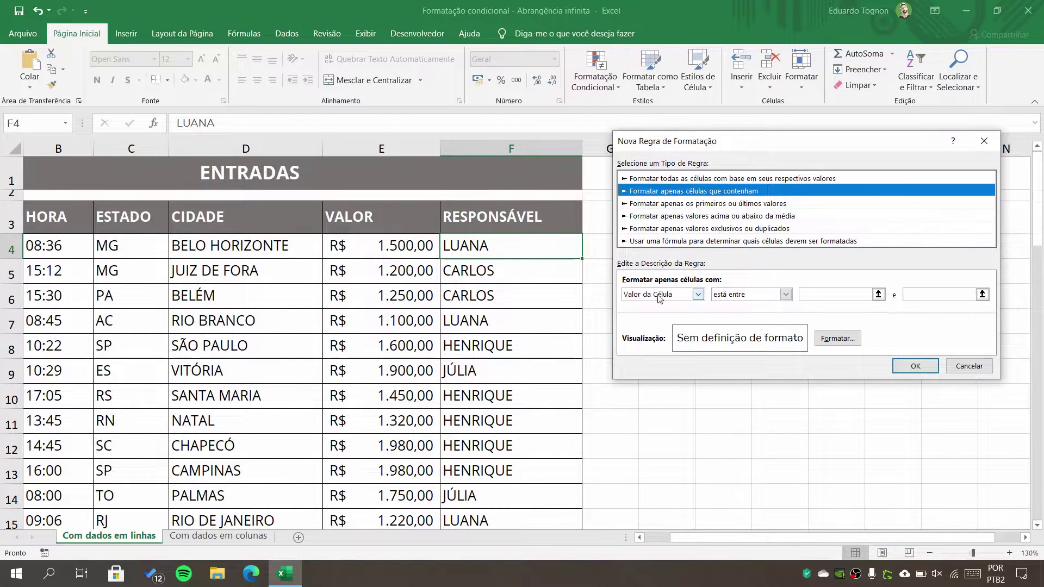
pyautogui.click(656, 296)
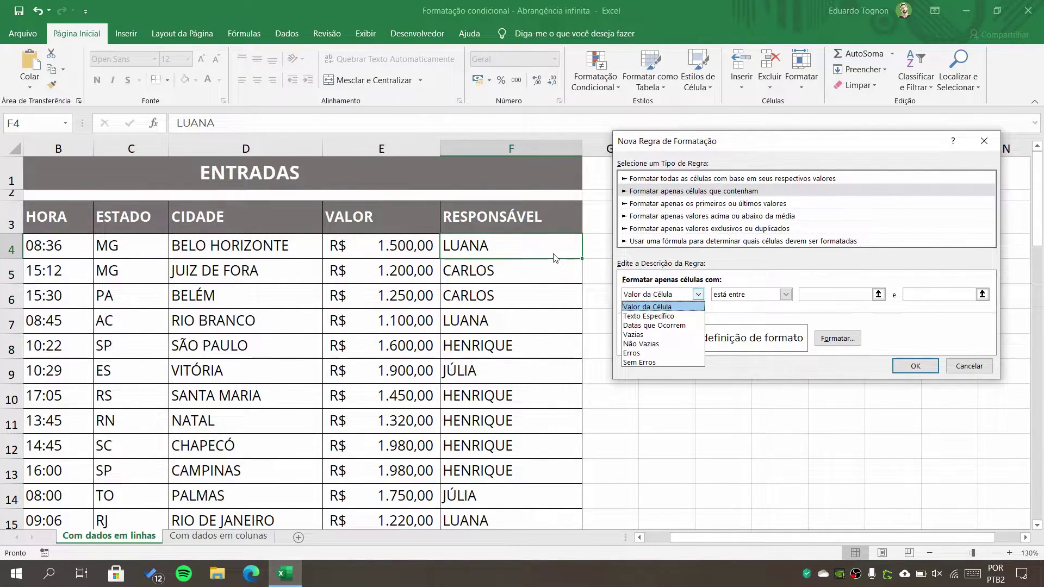
pyautogui.click(683, 307)
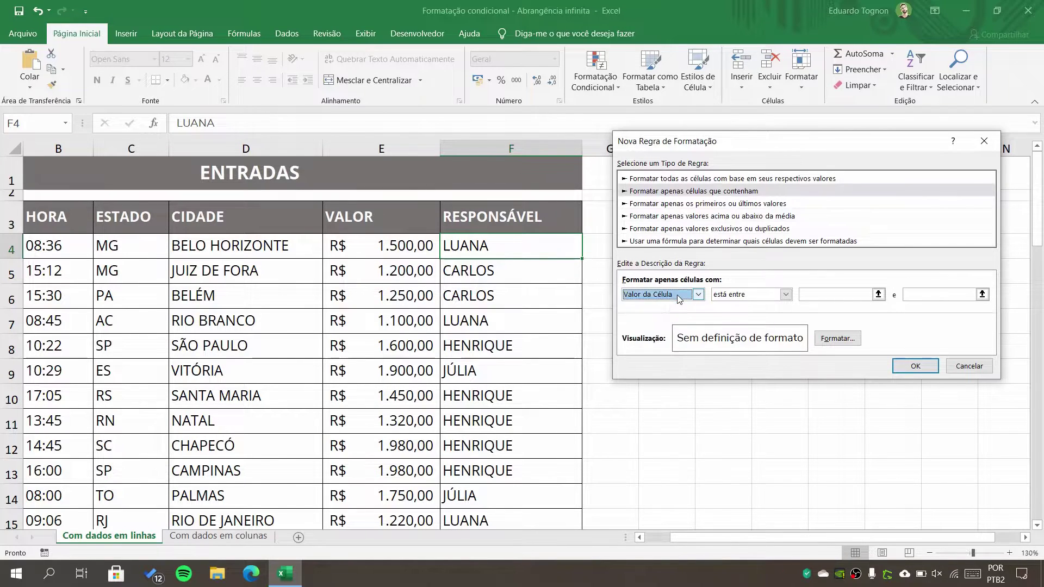
pyautogui.click(748, 297)
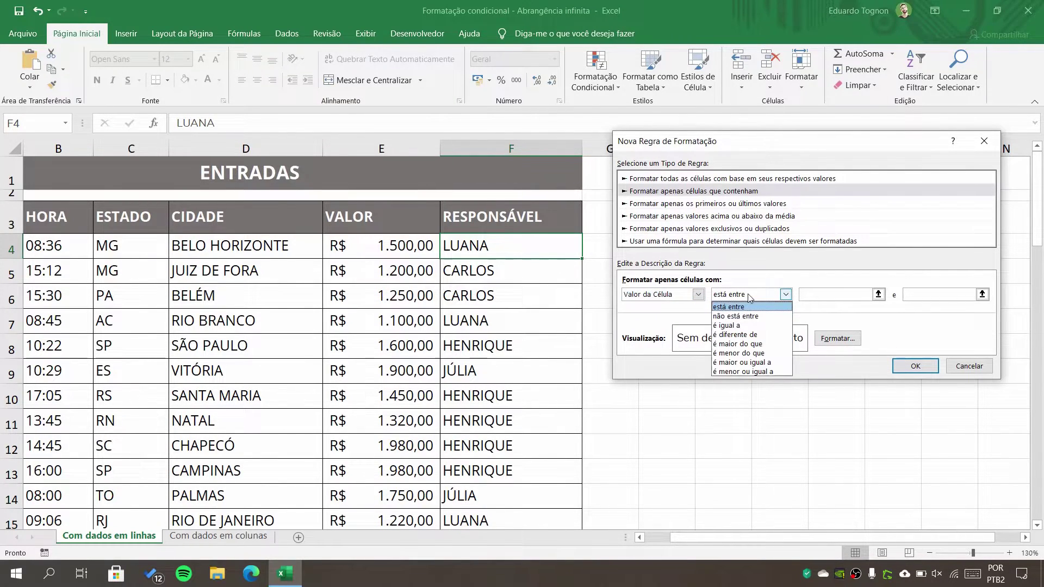
pyautogui.click(749, 297)
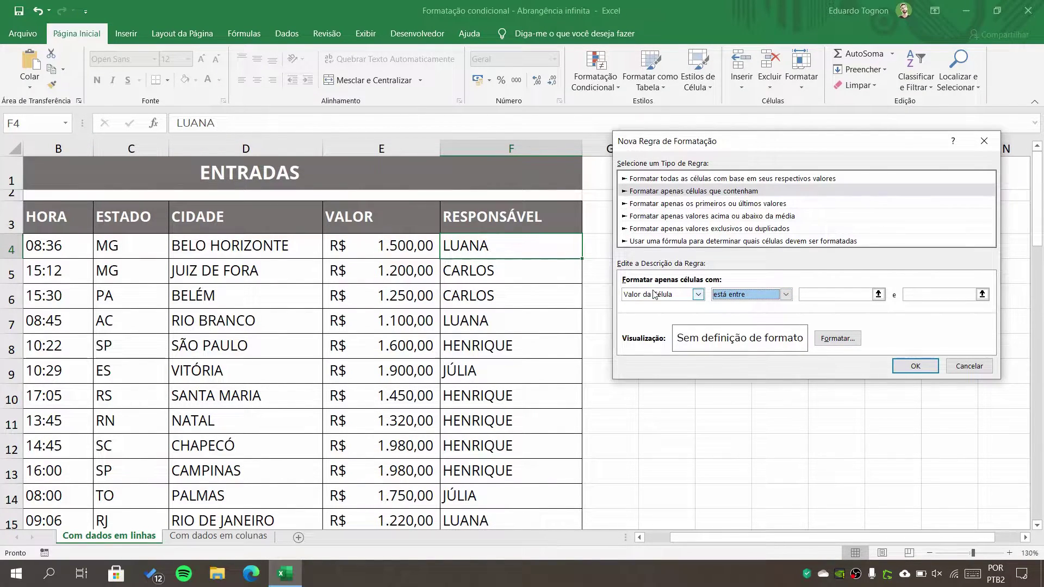
pyautogui.click(750, 296)
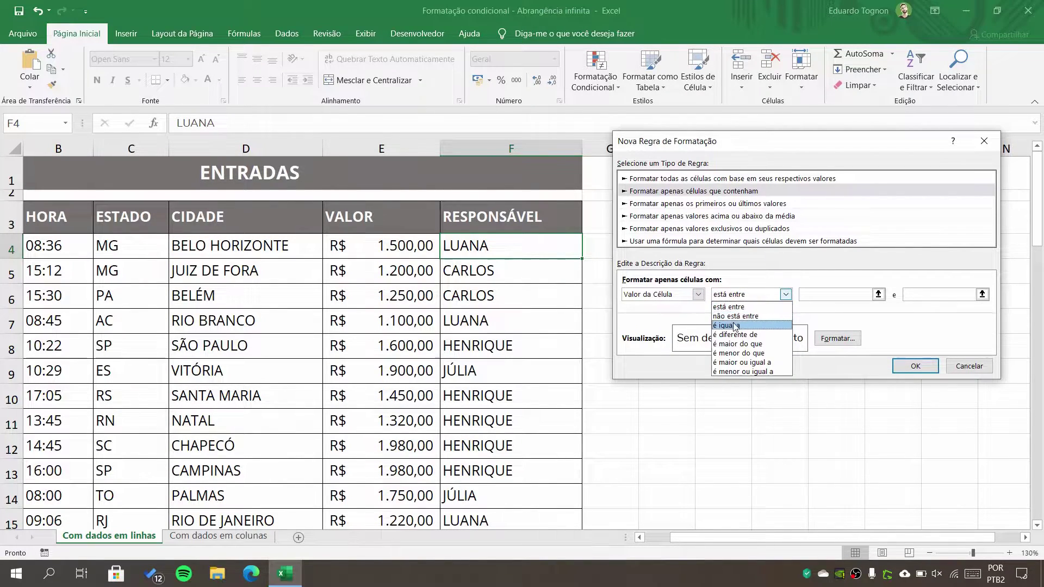
pyautogui.click(735, 326)
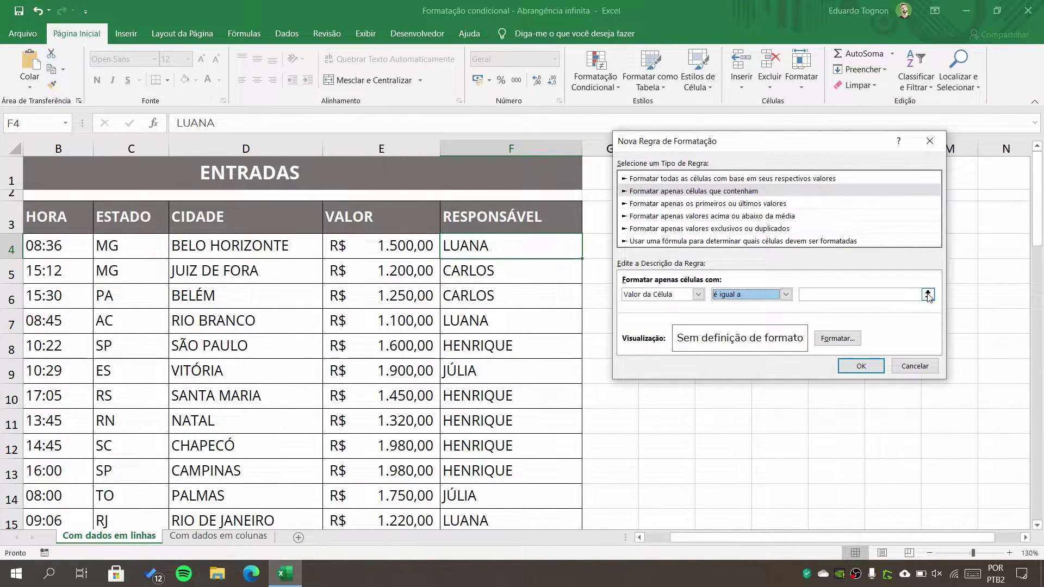
# - Set the rule's comparison value to the responsible person's name found in cell F8
pyautogui.moveTo(791, 144); pyautogui.dragTo(811, 275)
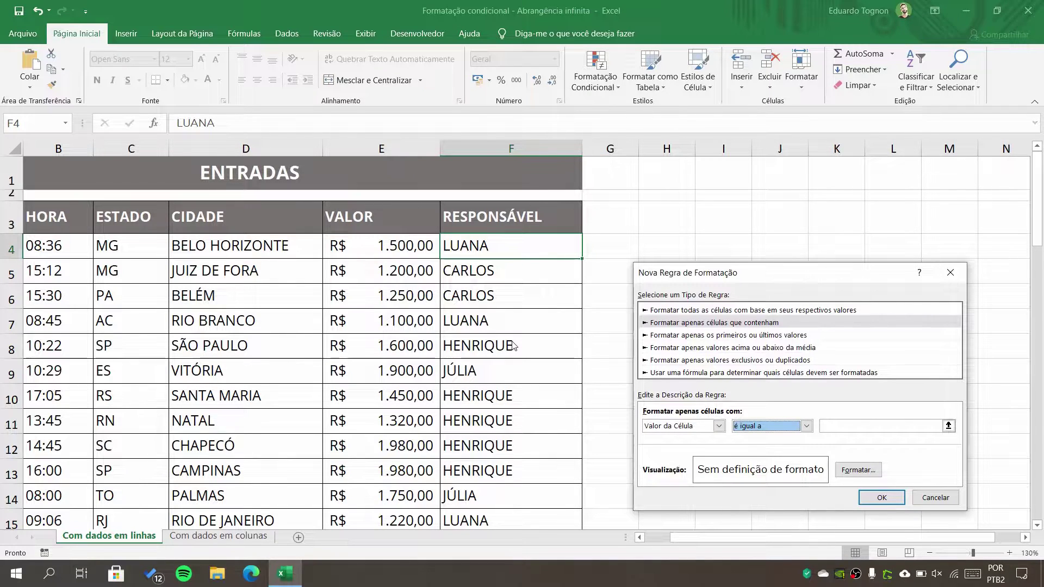
pyautogui.moveTo(714, 276); pyautogui.dragTo(698, 179)
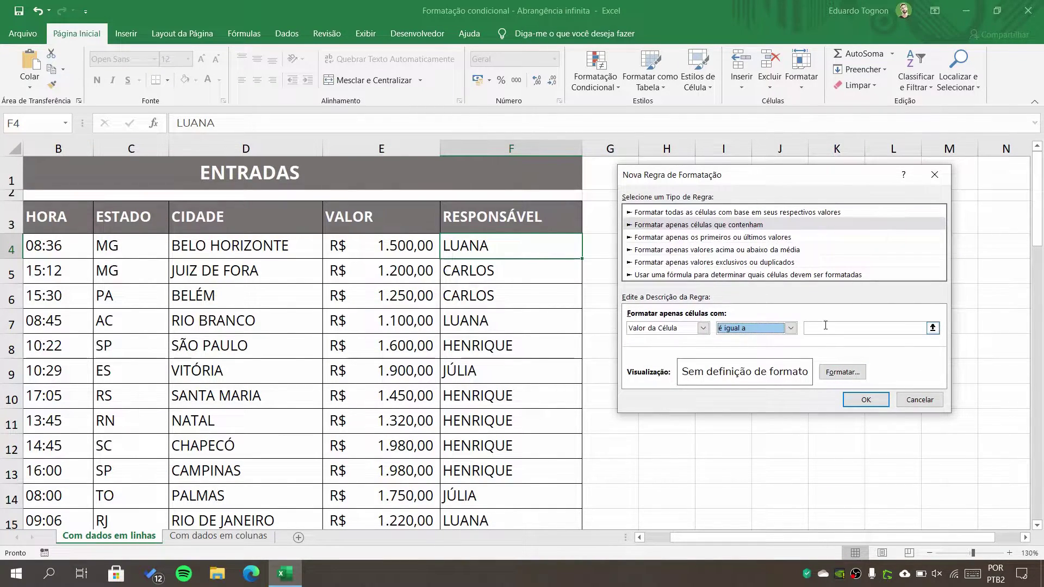
pyautogui.click(845, 329)
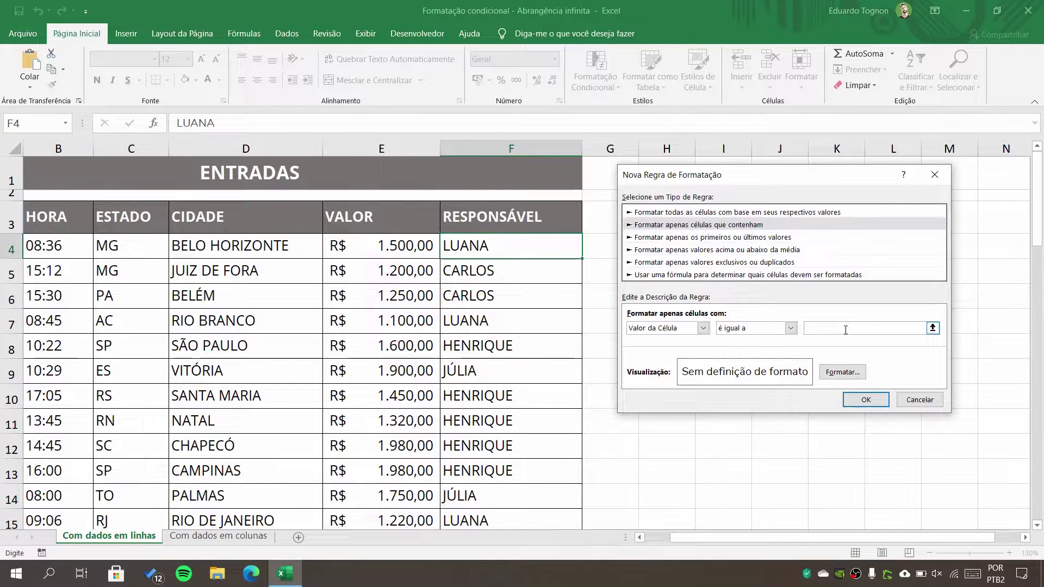
pyautogui.write('LU')
pyautogui.write('H')
pyautogui.write('ENRIQUE')
# - Open the rule's format settings and review the available number, font, font colour and border options
pyautogui.click(826, 374)
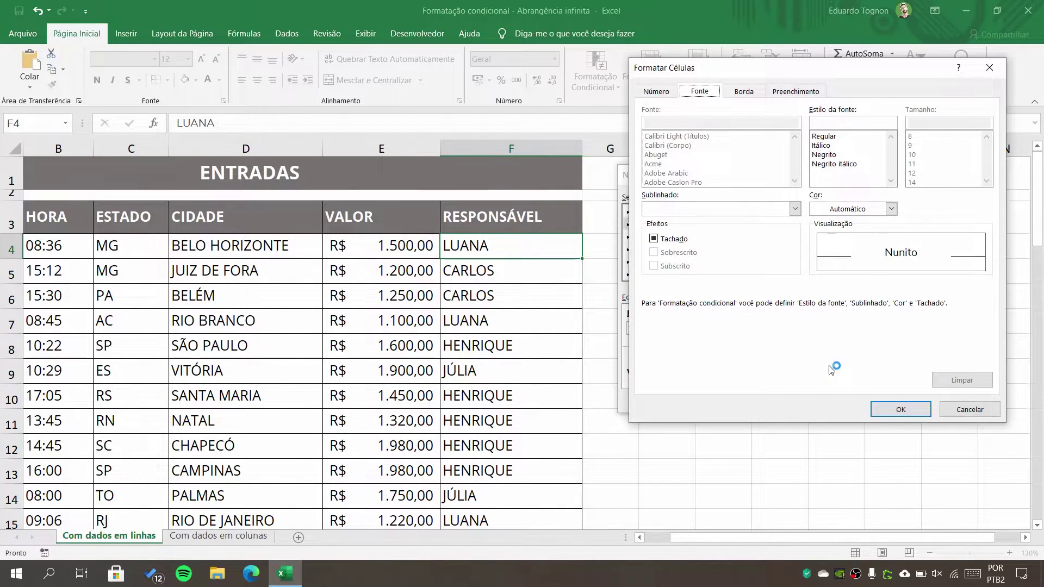
pyautogui.click(655, 91)
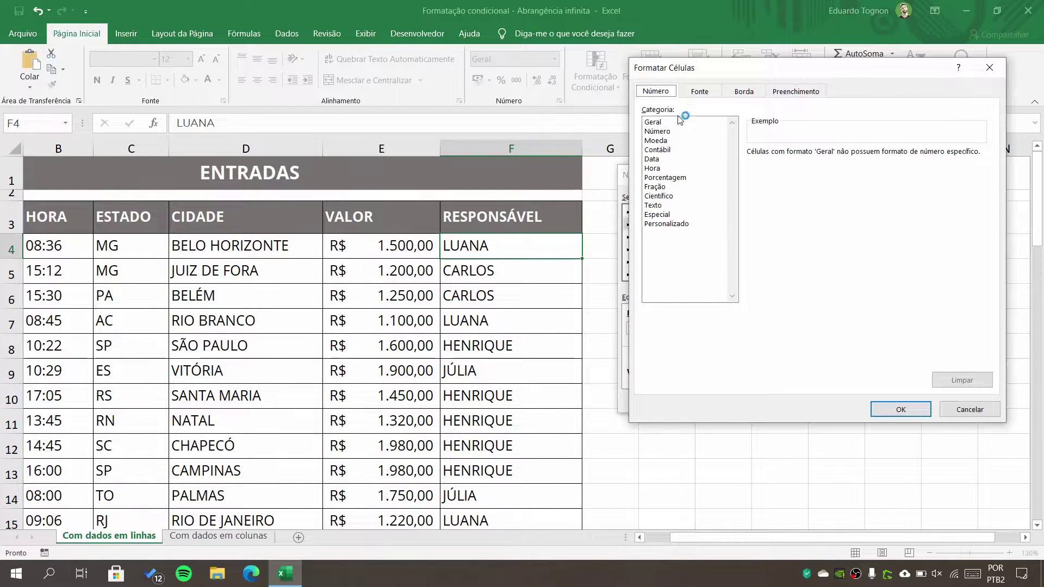
pyautogui.click(699, 93)
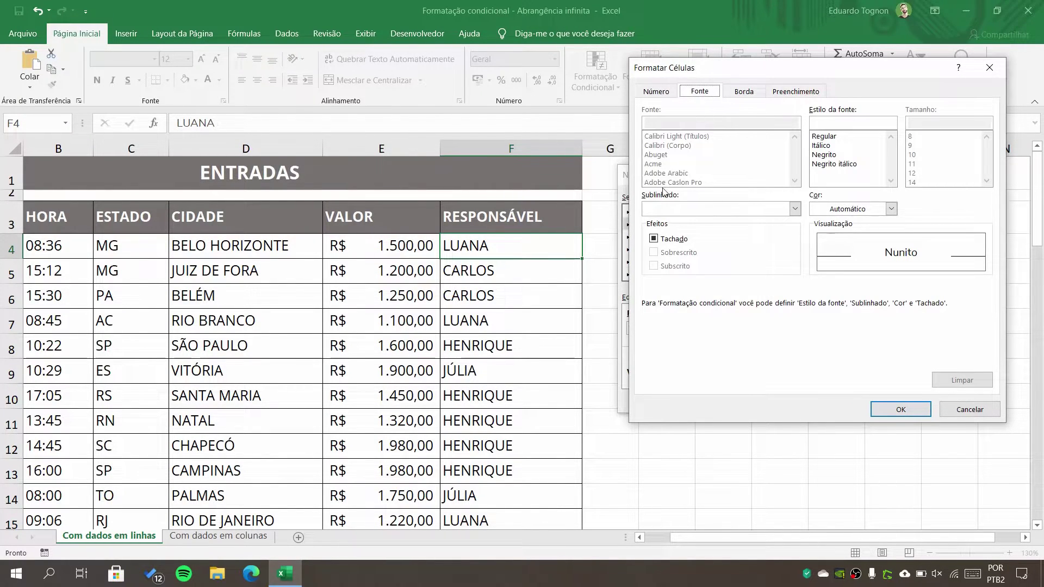
pyautogui.click(831, 209)
pyautogui.click(831, 209)
pyautogui.click(743, 91)
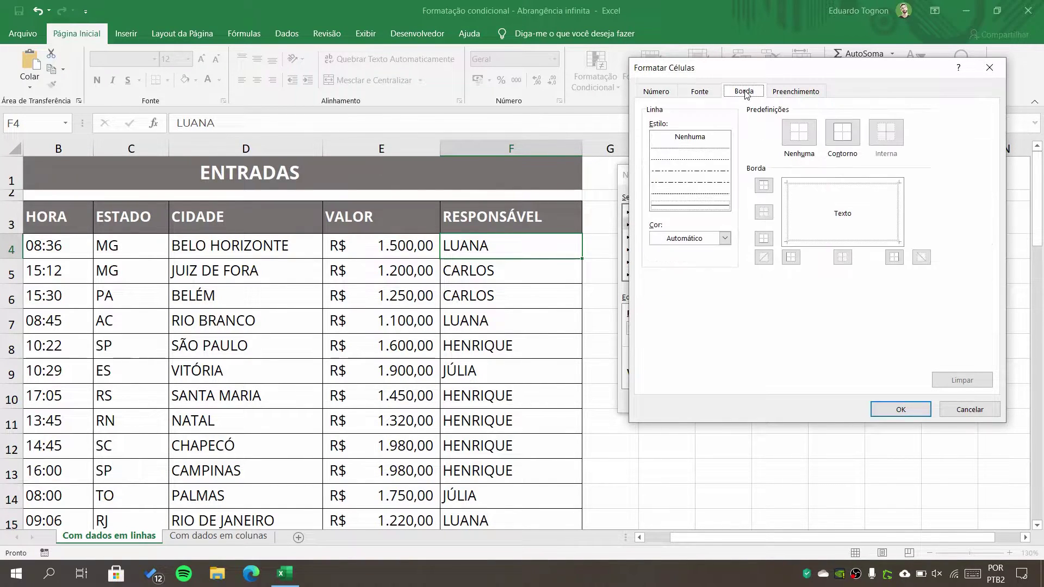
# - Give the rule a light yellow fill, slightly darken its shade as a custom colour, and apply the rule
pyautogui.click(795, 92)
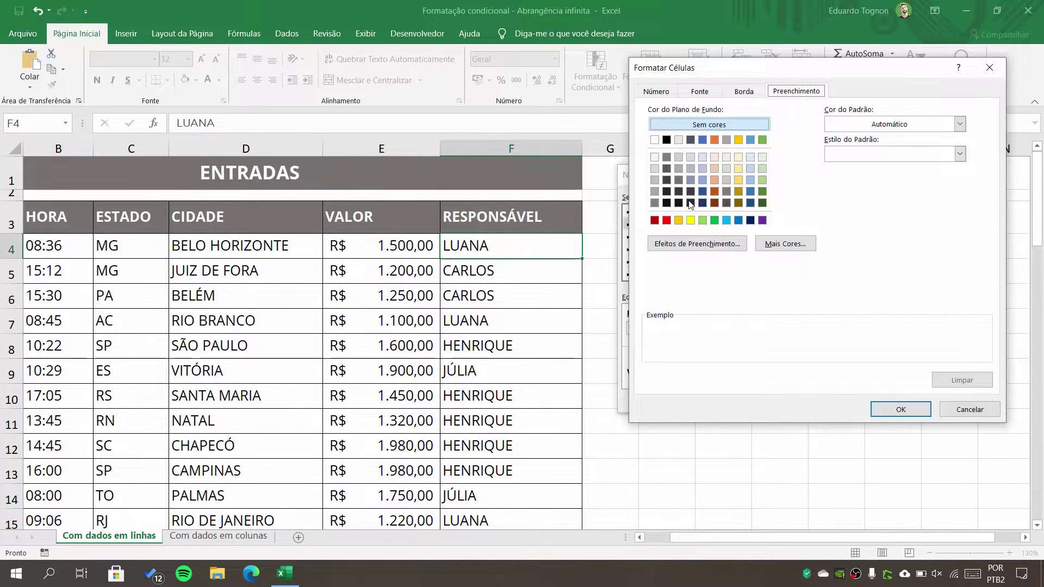
pyautogui.click(739, 169)
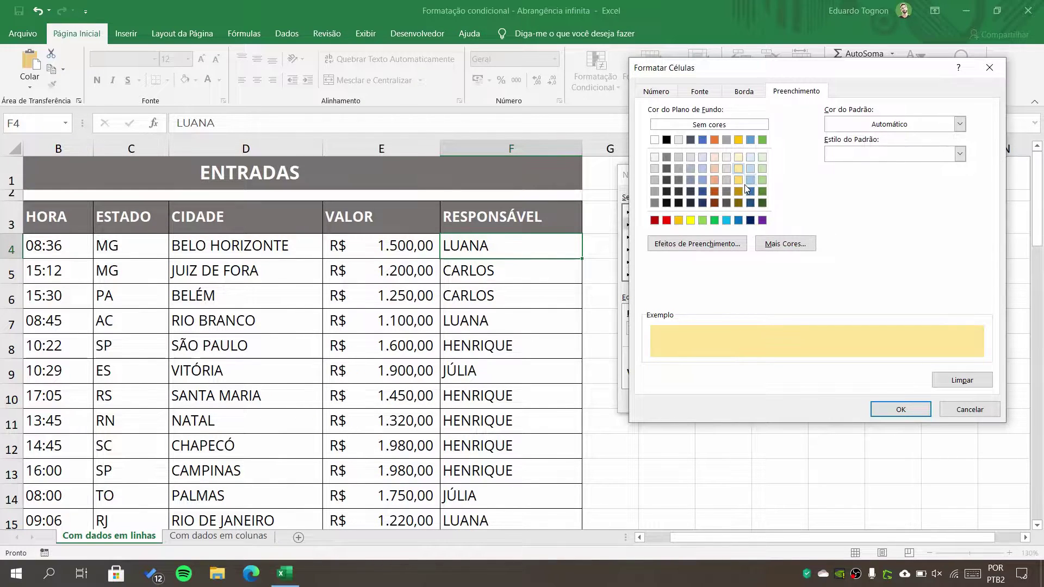
pyautogui.click(788, 243)
pyautogui.click(729, 159)
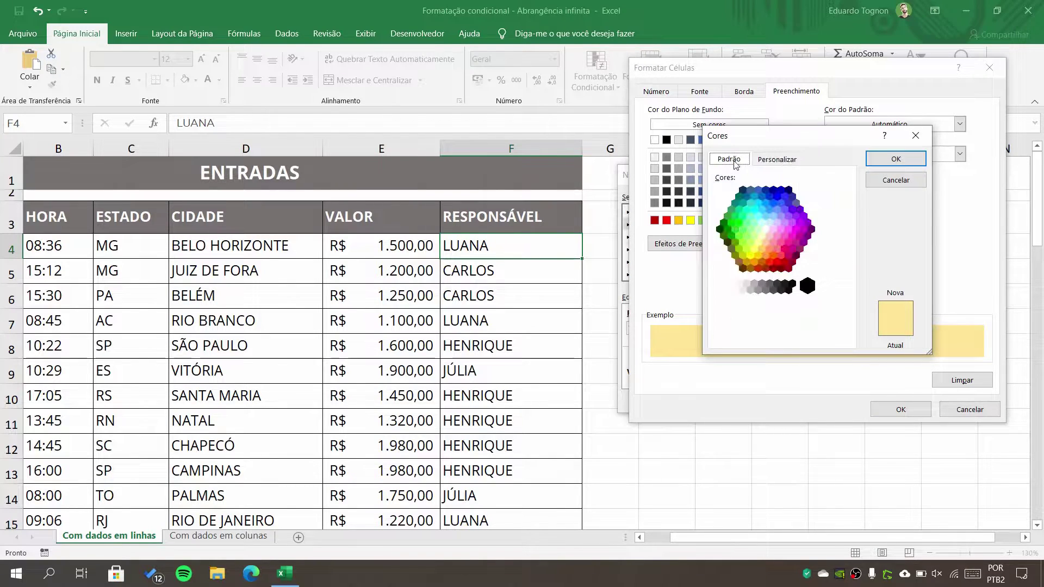
pyautogui.click(791, 162)
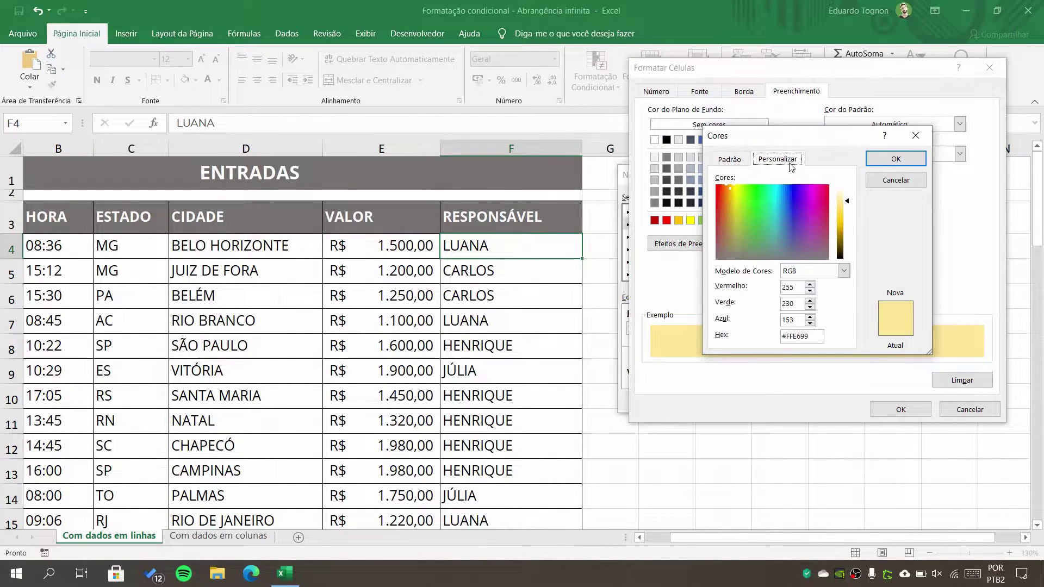
pyautogui.moveTo(847, 203); pyautogui.dragTo(847, 202)
pyautogui.click(896, 158)
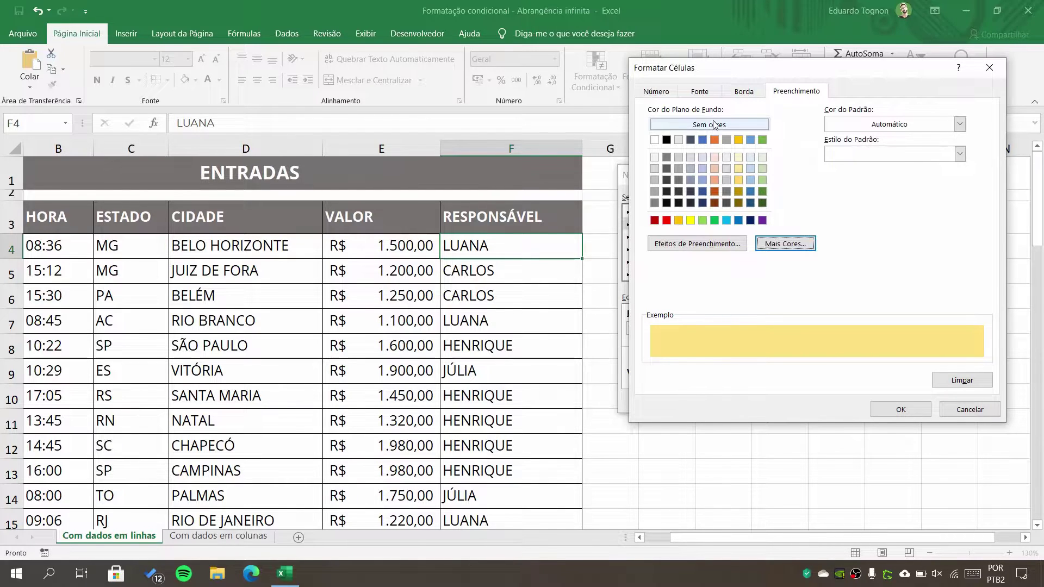
pyautogui.click(904, 412)
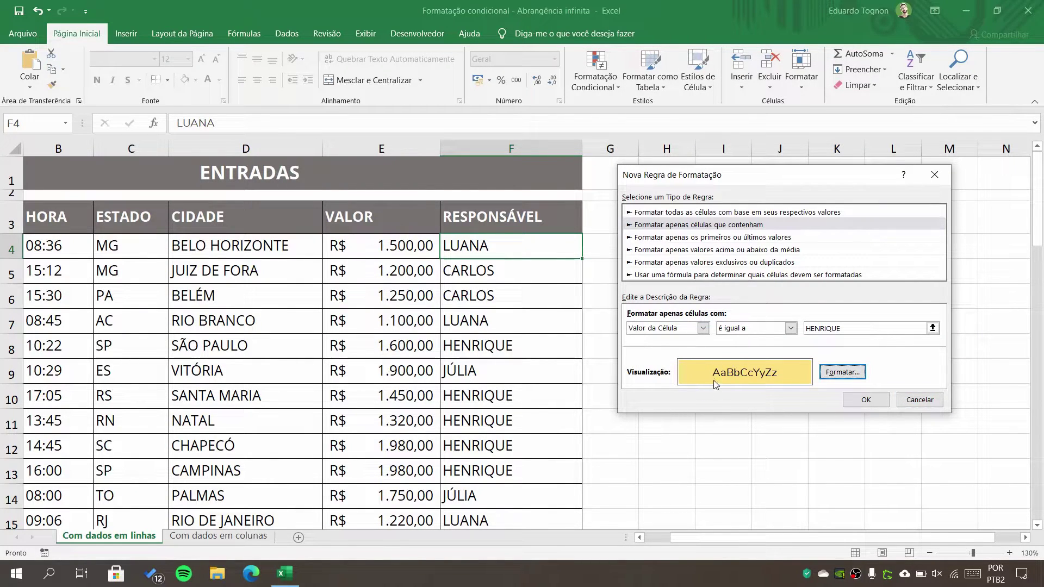
pyautogui.click(873, 401)
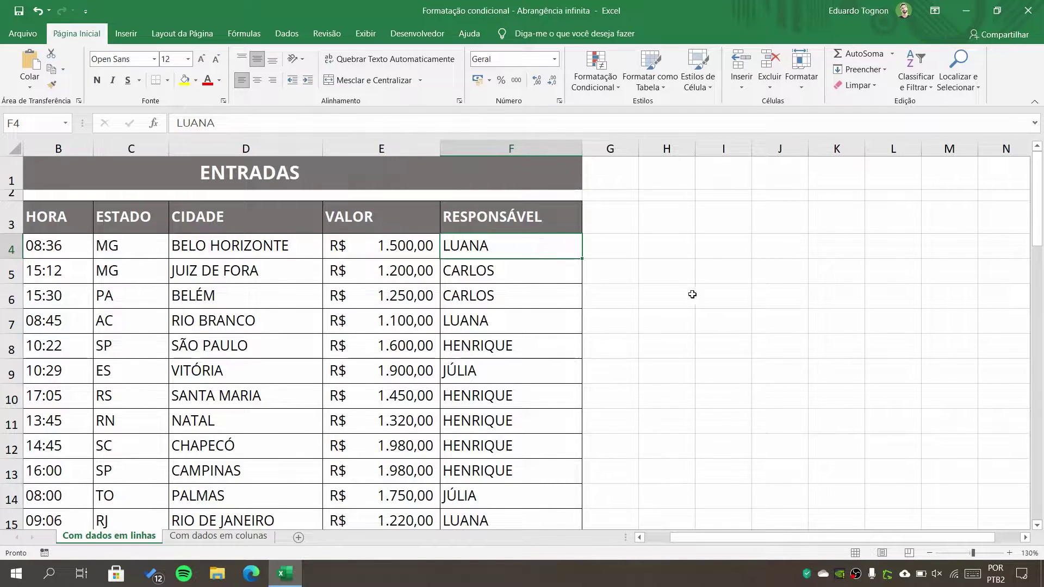
# - Test the rule by entering its comparison name in F4, and restore the cell's original entry
pyautogui.write('HE')
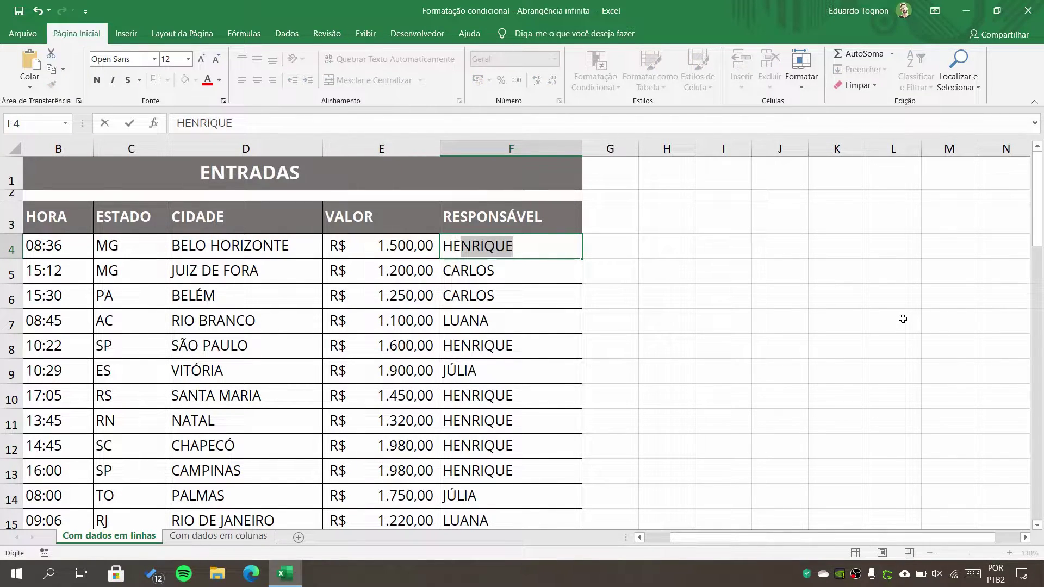
pyautogui.press('Return')
pyautogui.click(570, 243)
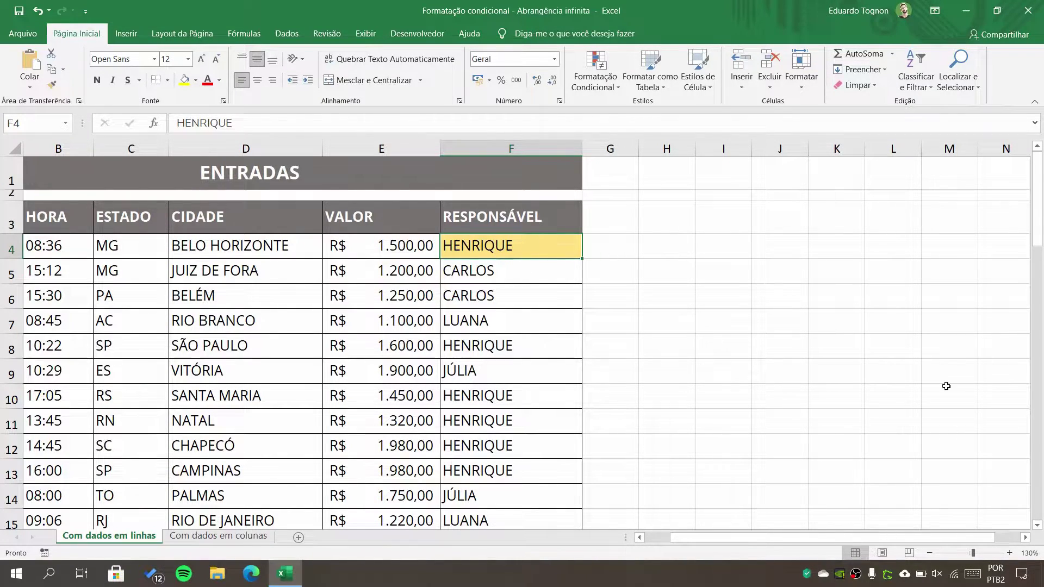
pyautogui.write('L')
pyautogui.press('Return')
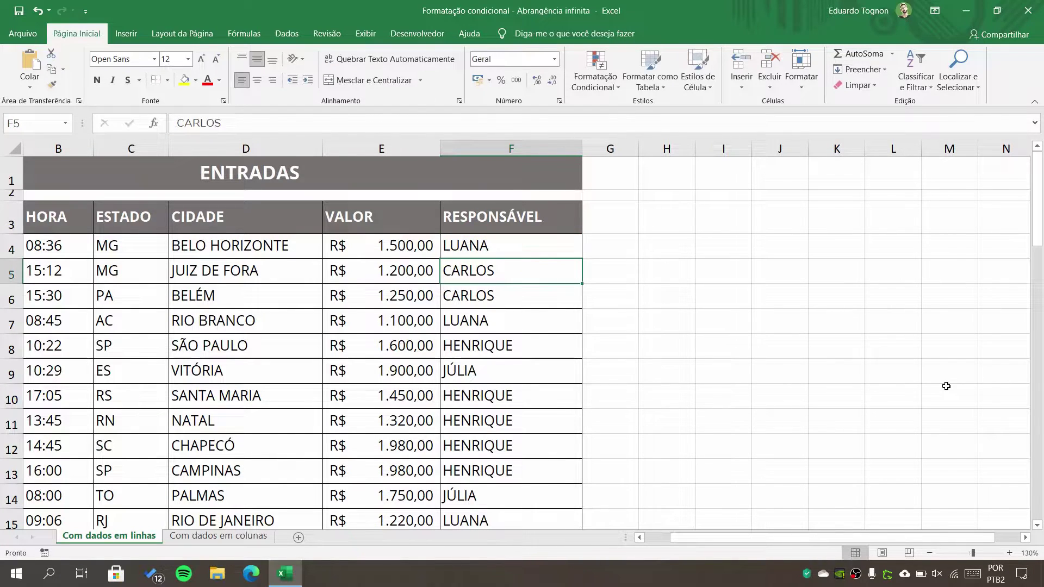
# - Copy the formatting of F4 to the remaining RESPONSÁVEL entries, F5:F54, with the Format Painter
pyautogui.click(558, 248)
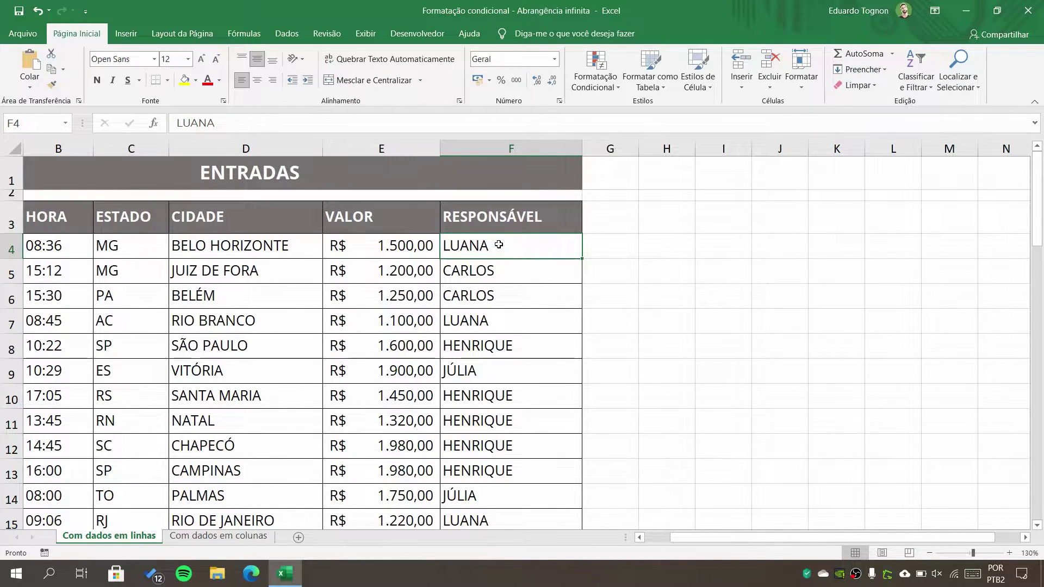
pyautogui.click(53, 86)
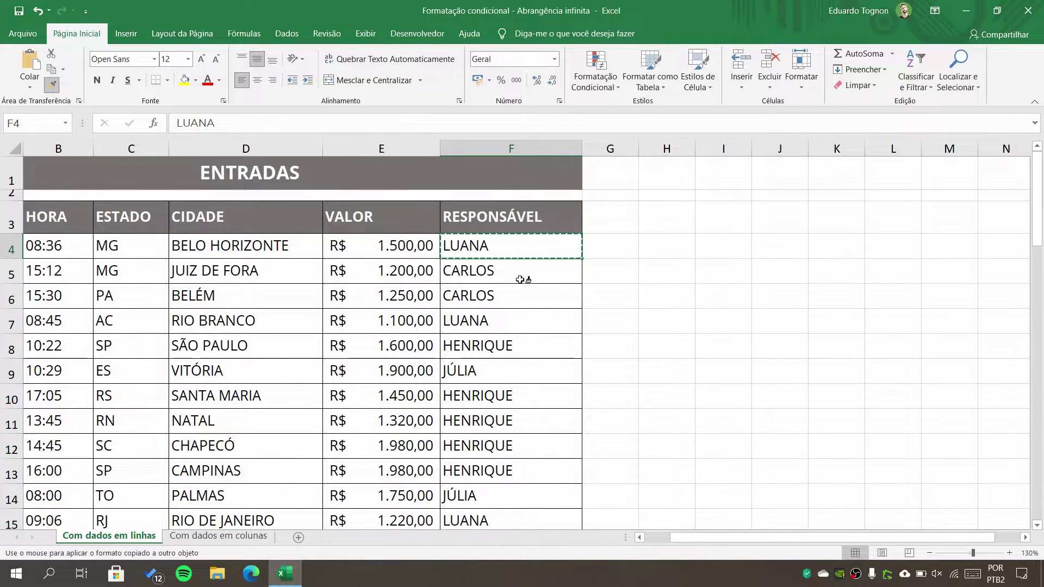
pyautogui.moveTo(523, 272)
pyautogui.mouseDown()
pyautogui.moveTo(500, 584)
pyautogui.moveTo(513, 480)
pyautogui.moveTo(506, 496)
pyautogui.mouseUp()
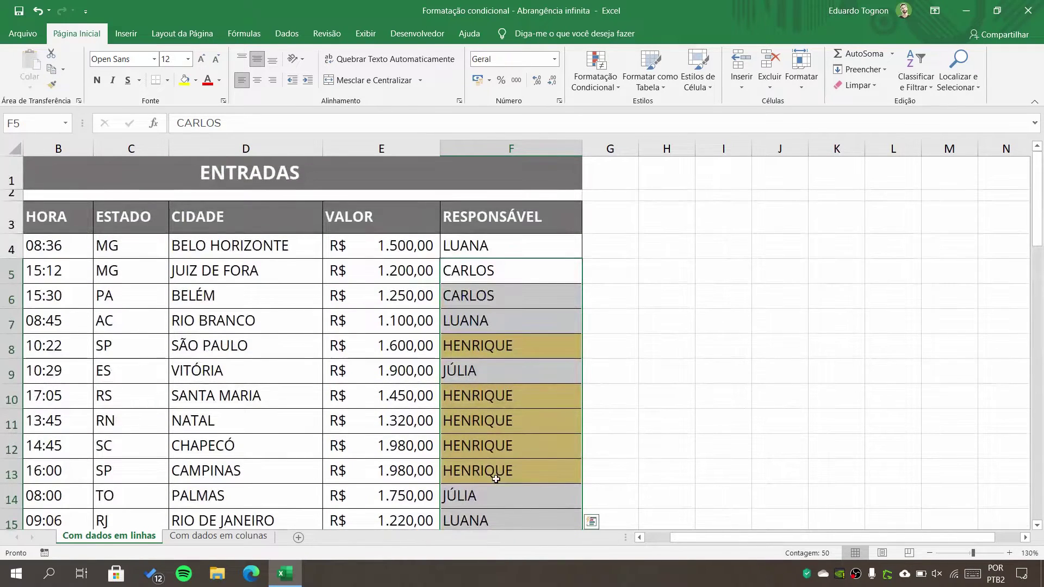
pyautogui.click(687, 367)
# - Check the conditional formatting along the whole RESPONSÁVEL column, down to row 54 and the empty rows below
pyautogui.scroll(-11, 508, 424)
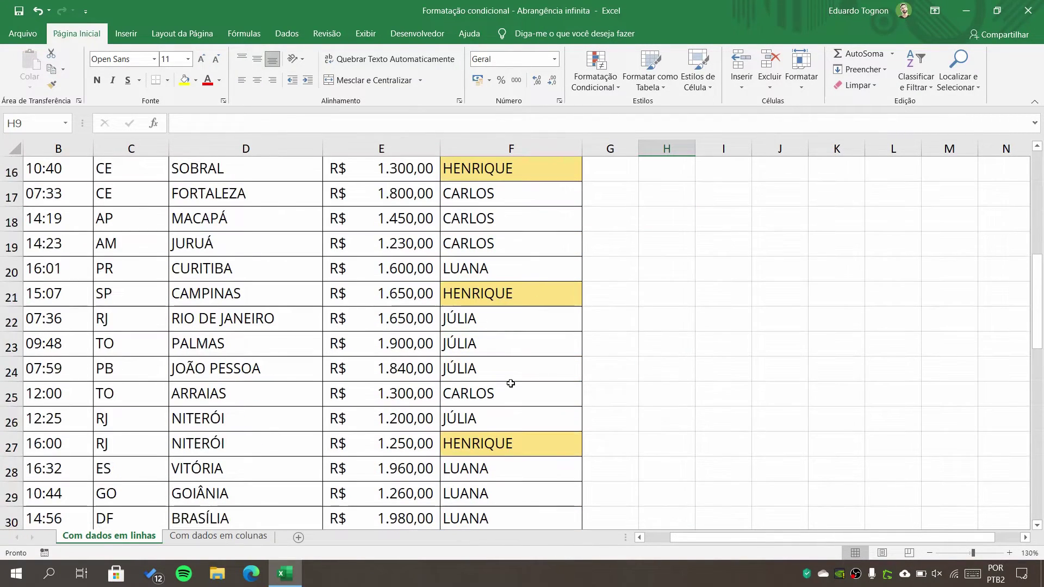
pyautogui.scroll(-4, 509, 344)
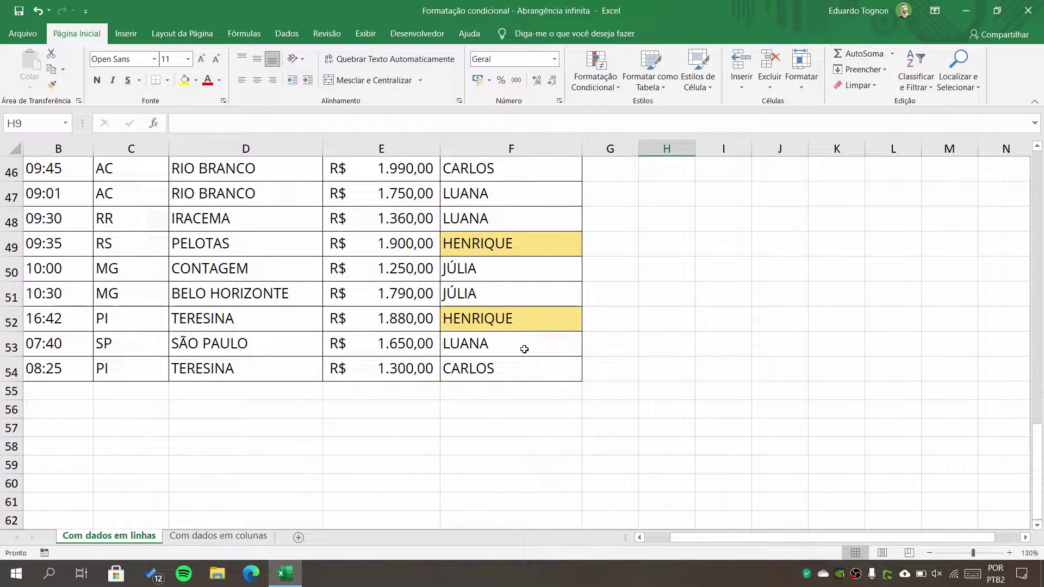
pyautogui.scroll(14, 529, 330)
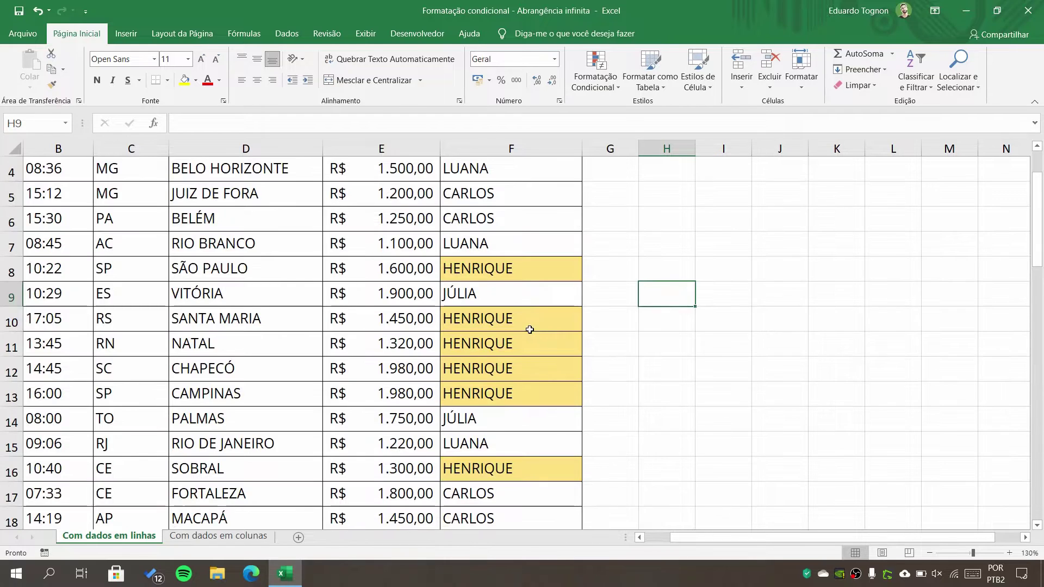
pyautogui.scroll(1, 530, 330)
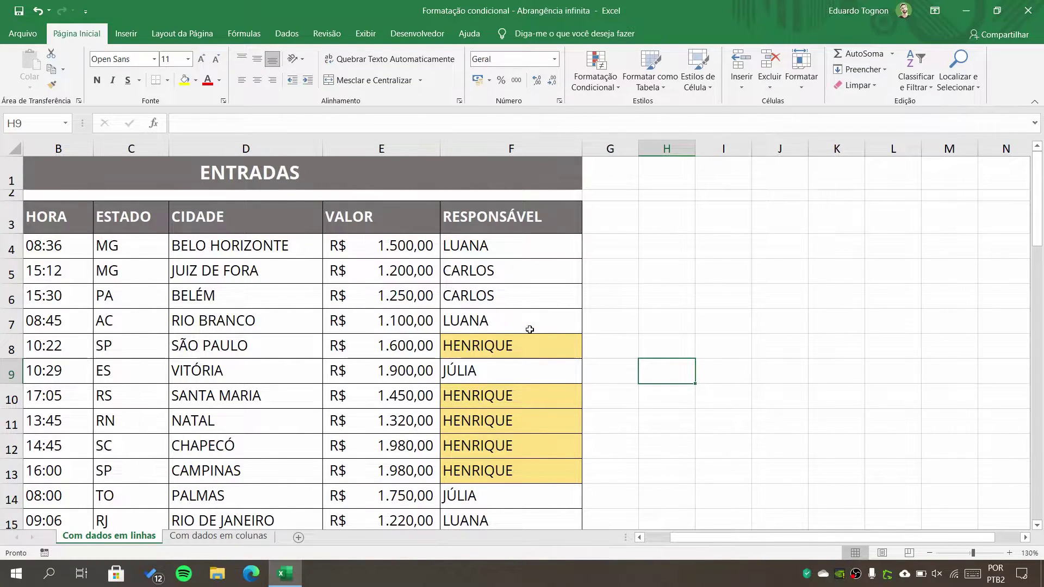
pyautogui.scroll(-16, 530, 329)
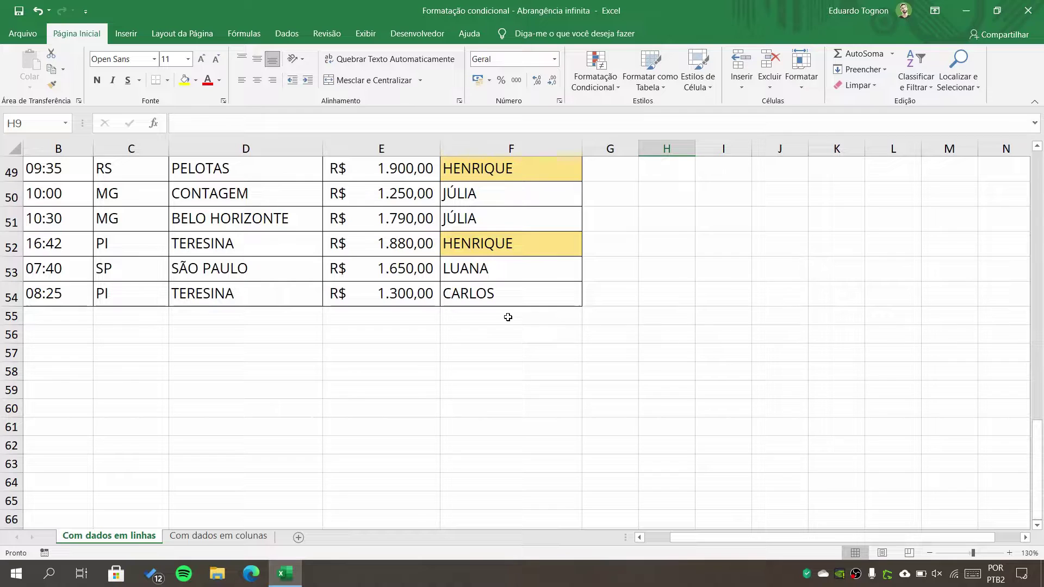
# - Test the rule below the table by entering its comparison name in F55, and compare the cell's formatting with F54
pyautogui.click(509, 317)
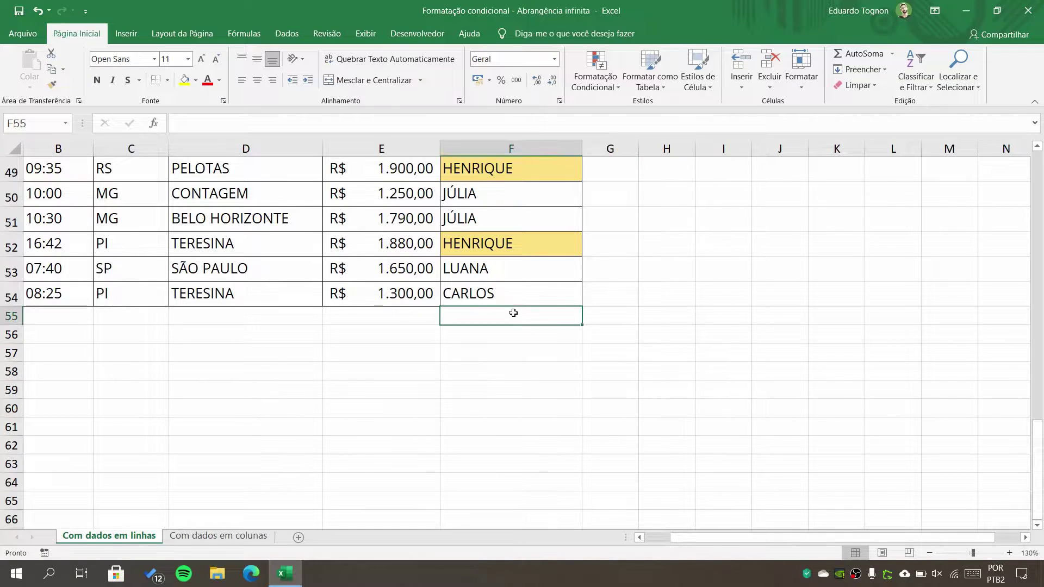
pyautogui.write('HE')
pyautogui.press('Return')
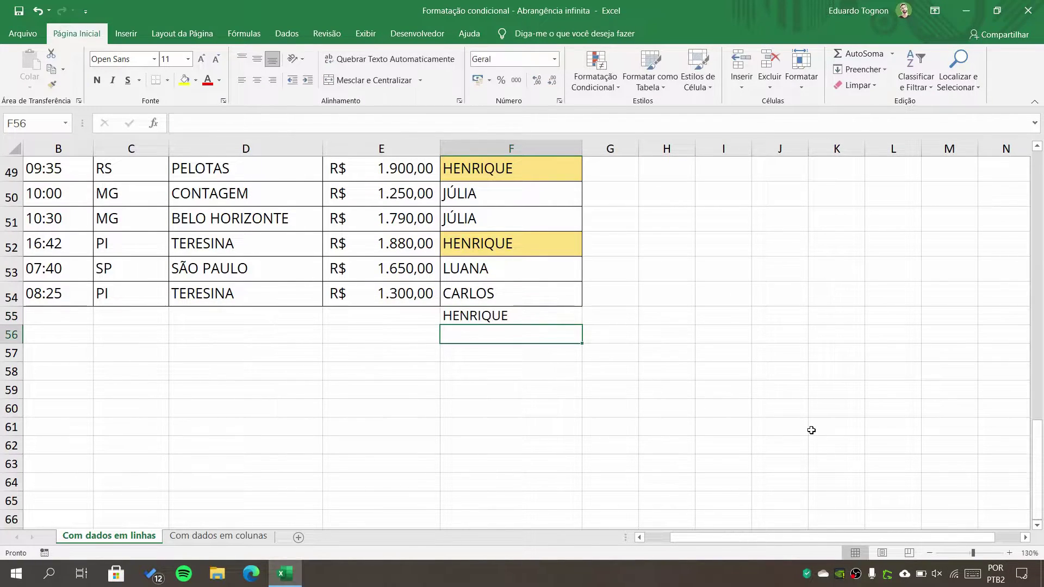
pyautogui.click(517, 314)
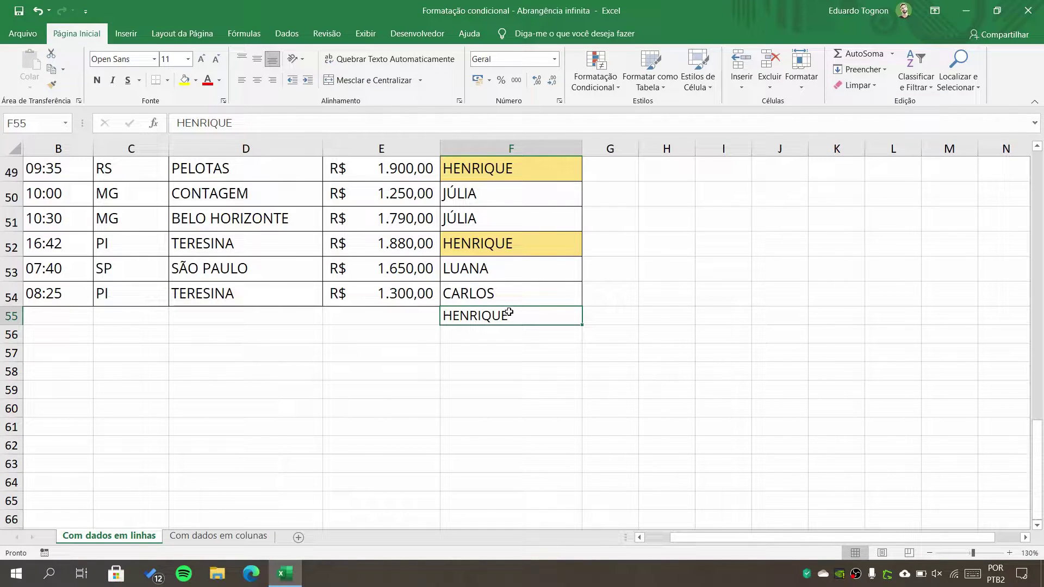
pyautogui.click(52, 85)
pyautogui.click(500, 293)
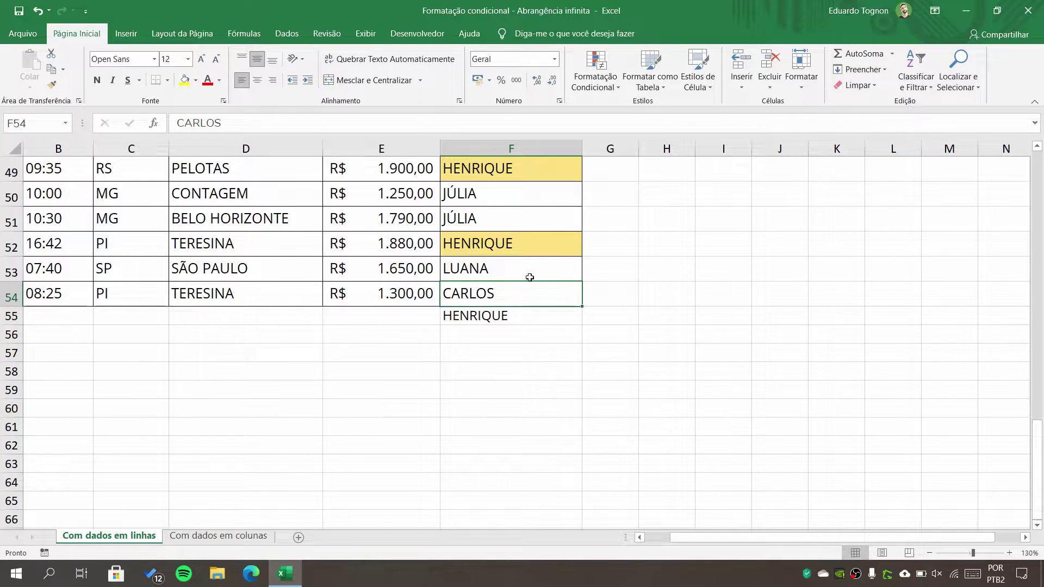
pyautogui.click(501, 315)
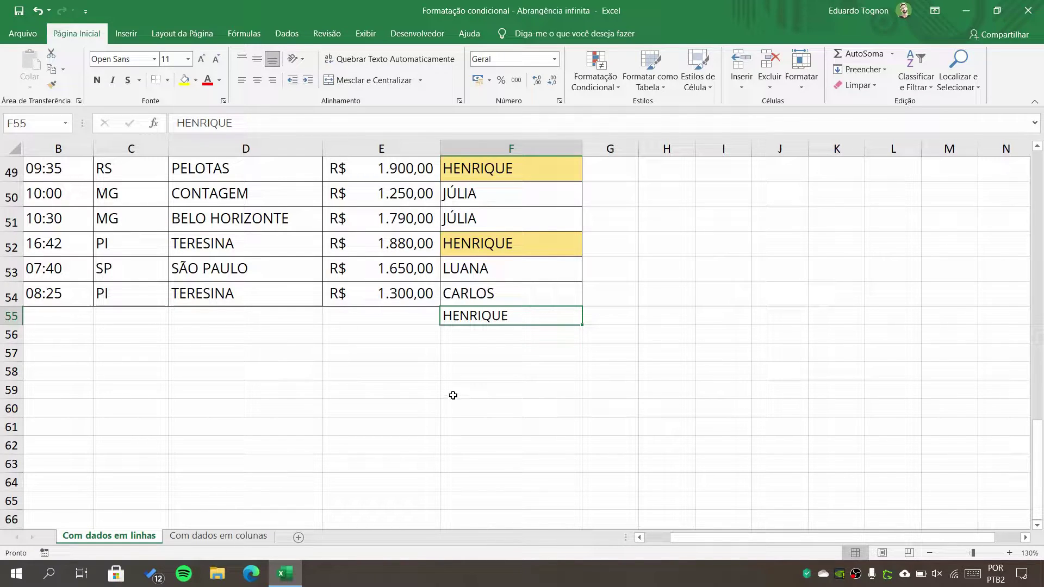
# - Examine the conditional formatting rule that covers F50 and the range it applies to in the rules manager
pyautogui.click(486, 195)
pyautogui.scroll(1, 507, 256)
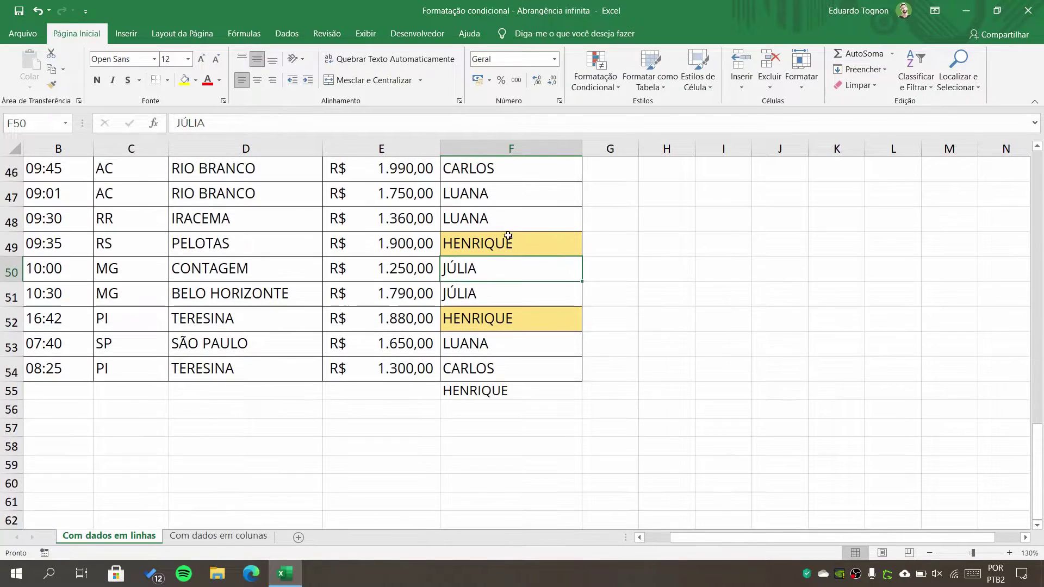
pyautogui.click(481, 245)
pyautogui.click(462, 270)
pyautogui.click(607, 74)
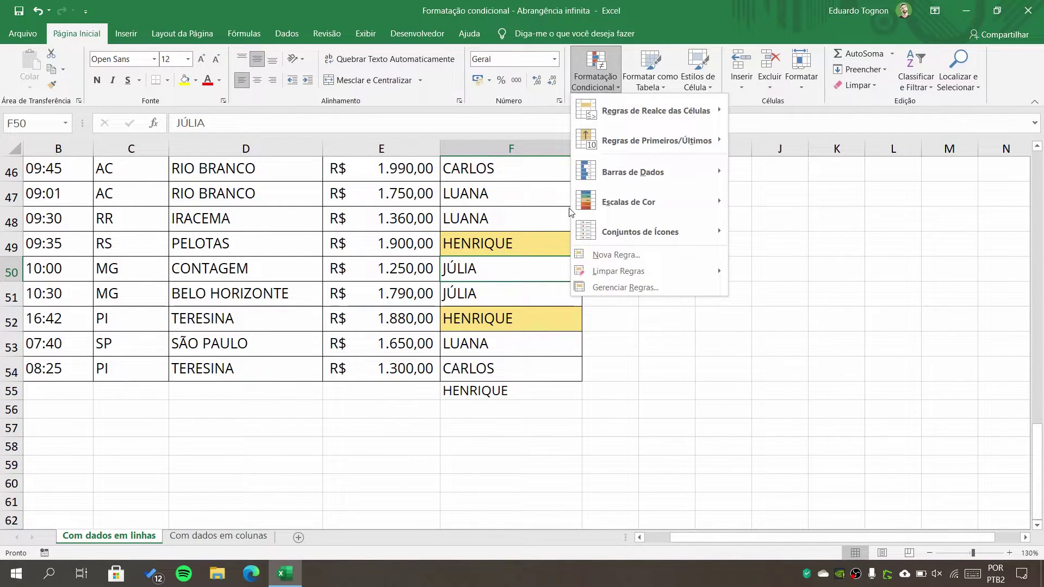
pyautogui.click(622, 288)
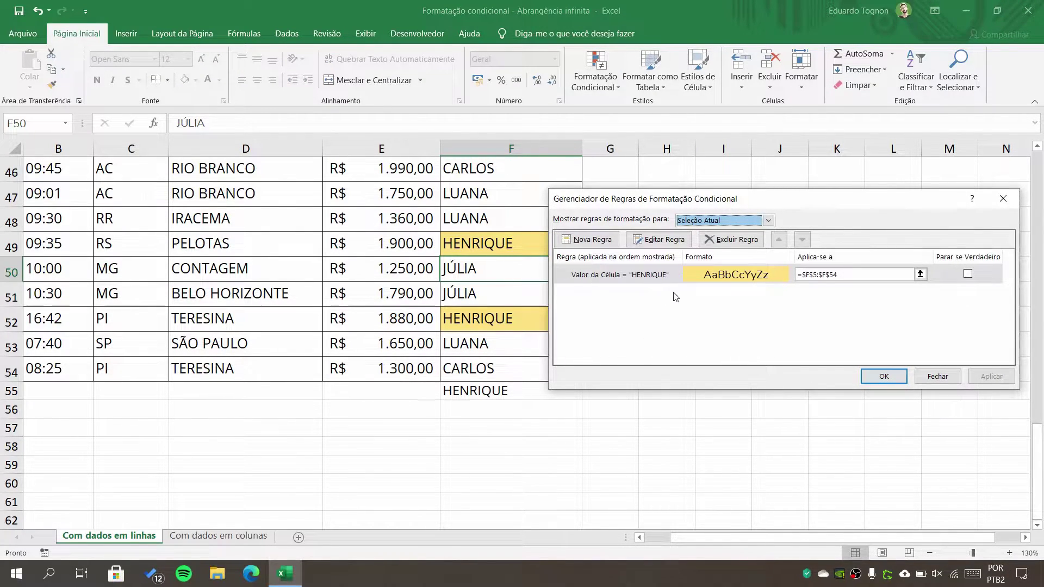
pyautogui.click(596, 276)
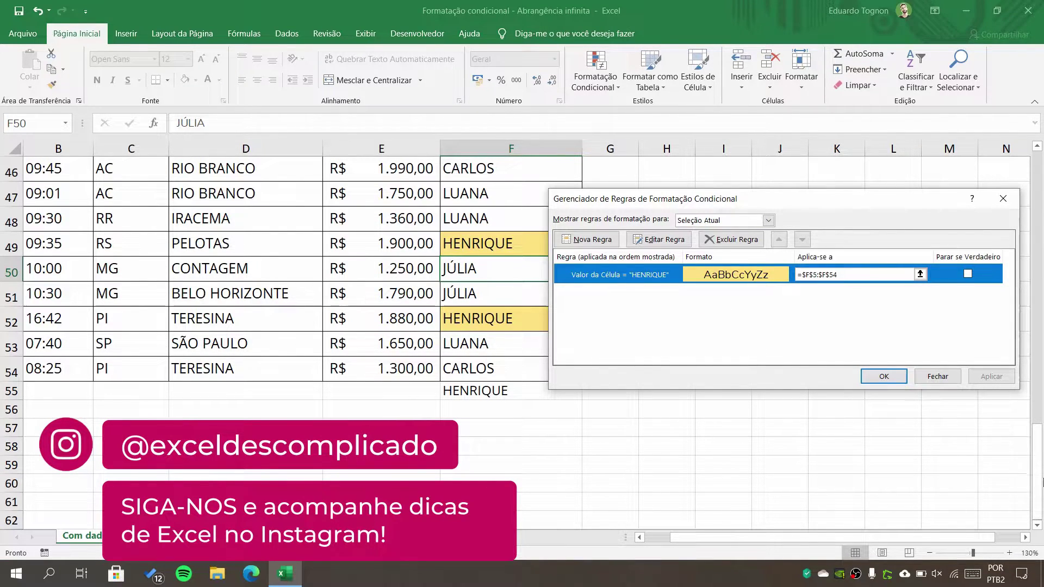
pyautogui.click(952, 379)
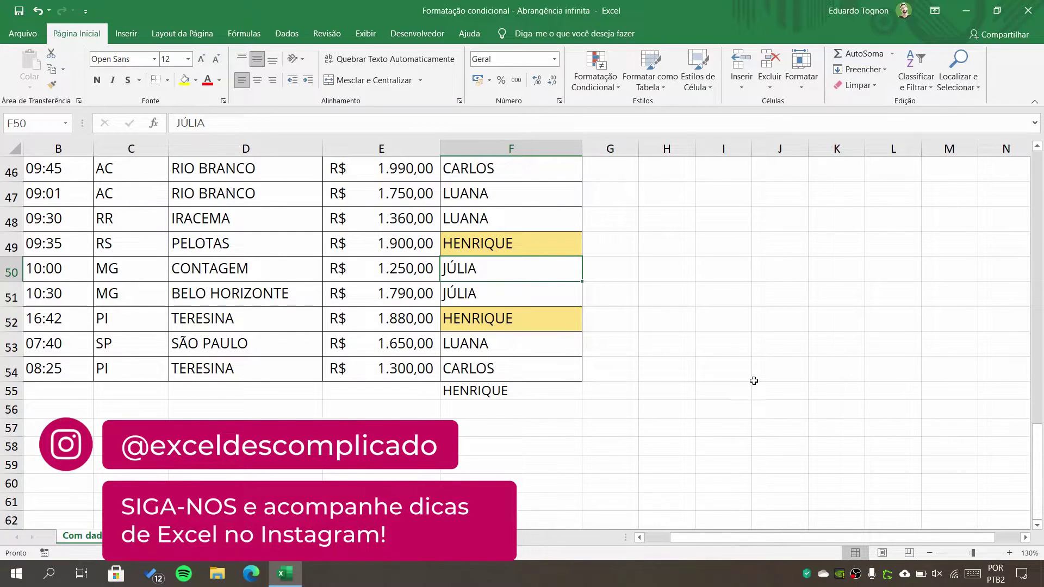
# - Clear the test entry from F55 and review the RESPONSÁVEL column
pyautogui.click(474, 392)
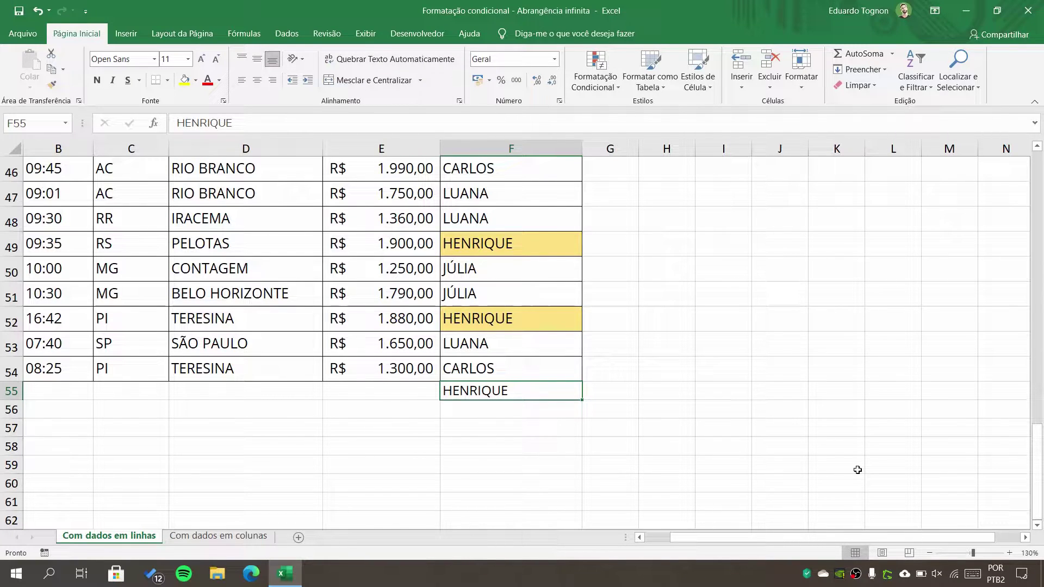
pyautogui.press('Delete')
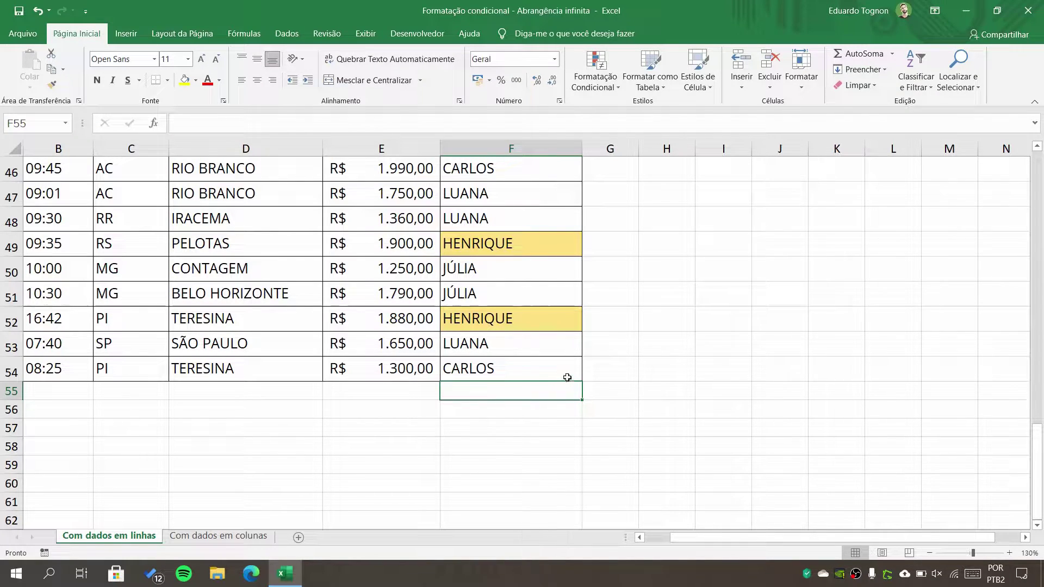
pyautogui.scroll(15, 554, 367)
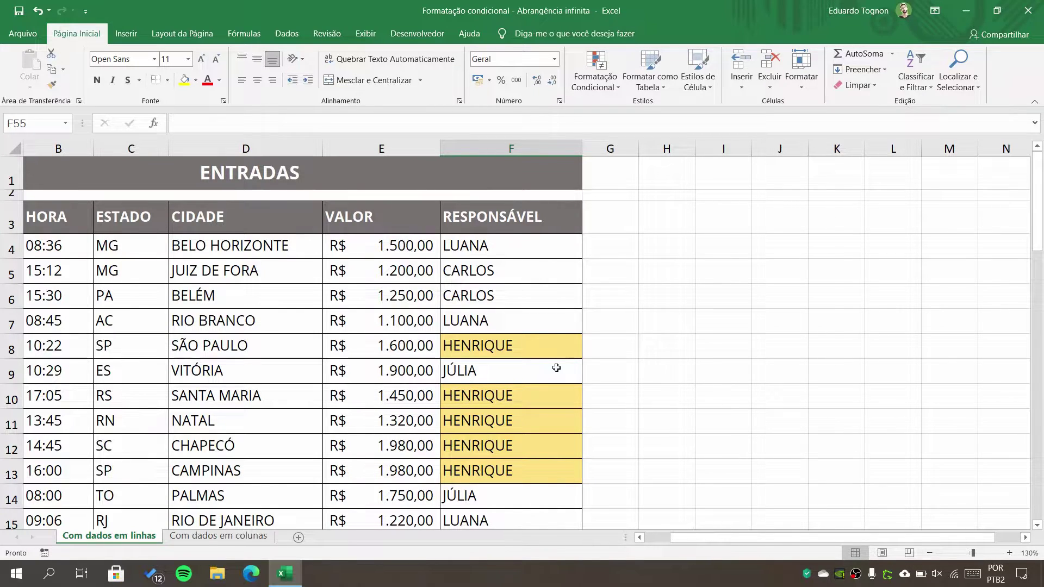
pyautogui.press('Up')
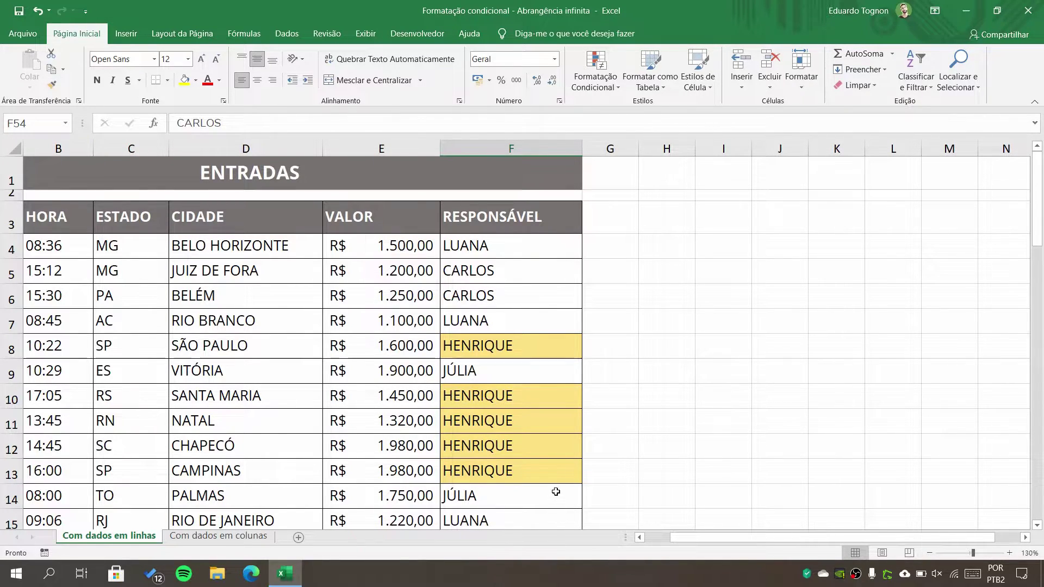
pyautogui.scroll(-11, 544, 463)
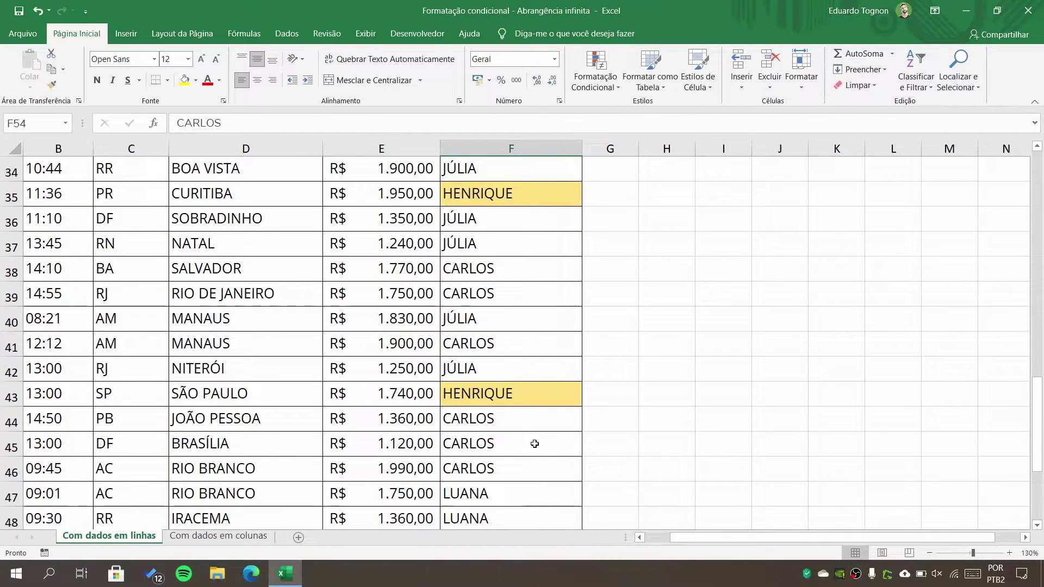
pyautogui.scroll(11, 533, 438)
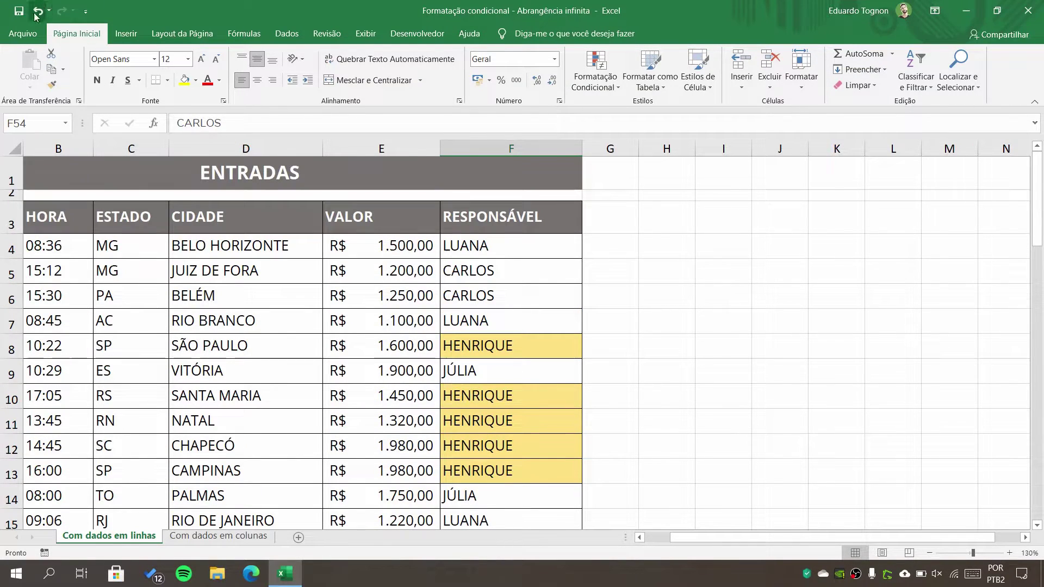
# - Undo the Format Painter copy over the RESPONSÁVEL column and cancel the remaining copy selection
pyautogui.click(37, 11)
pyautogui.scroll(1, 660, 288)
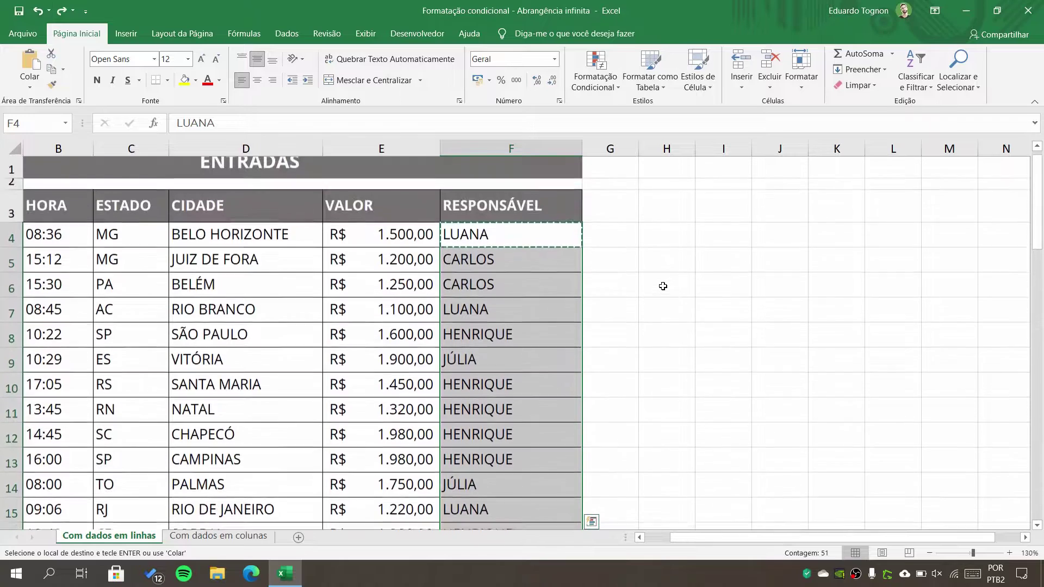
pyautogui.click(656, 291)
pyautogui.press('Escape')
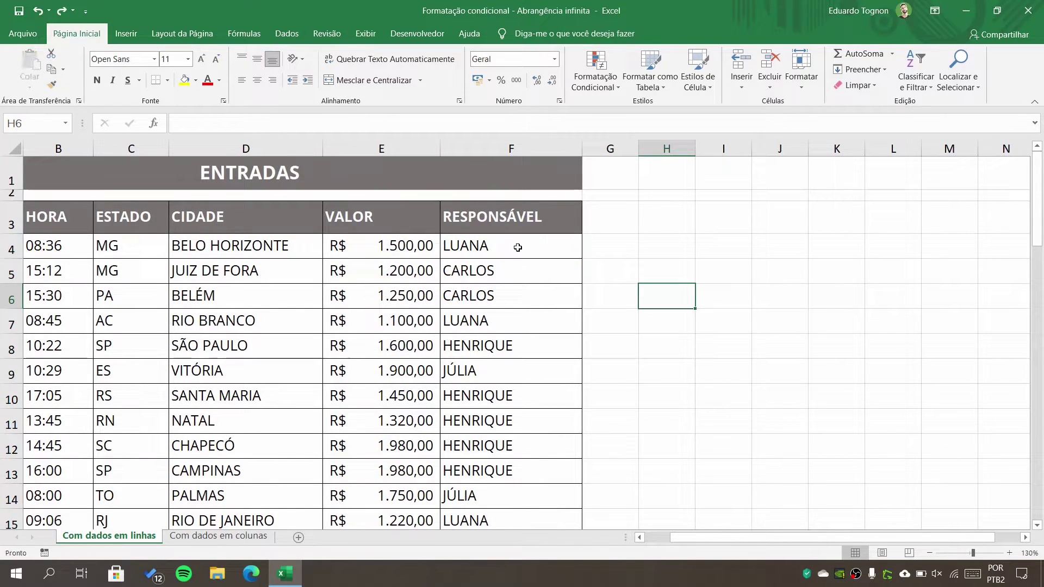
# - Apply the formatting of F4 to the whole RESPONSÁVEL column, F4:F54, with the Format Painter, and check the rows
pyautogui.click(500, 242)
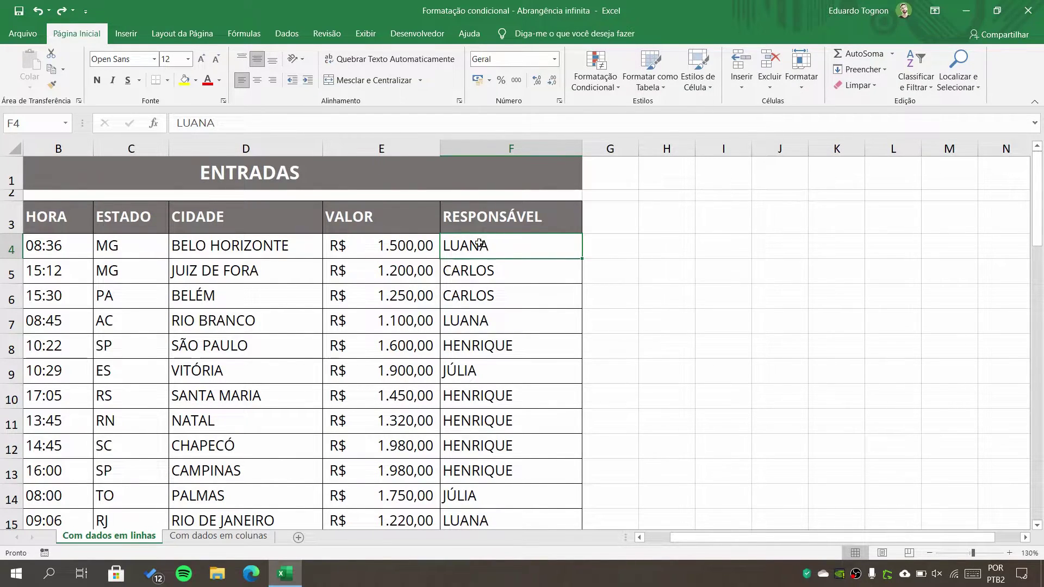
pyautogui.click(52, 84)
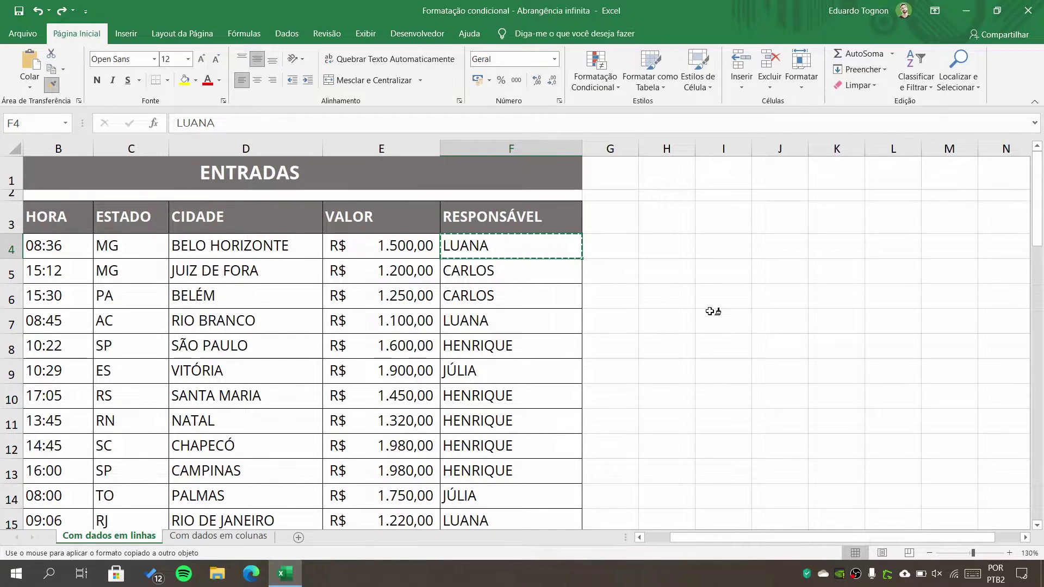
pyautogui.hotkey('ctrl', 'shift', 'Down')
pyautogui.press('Return')
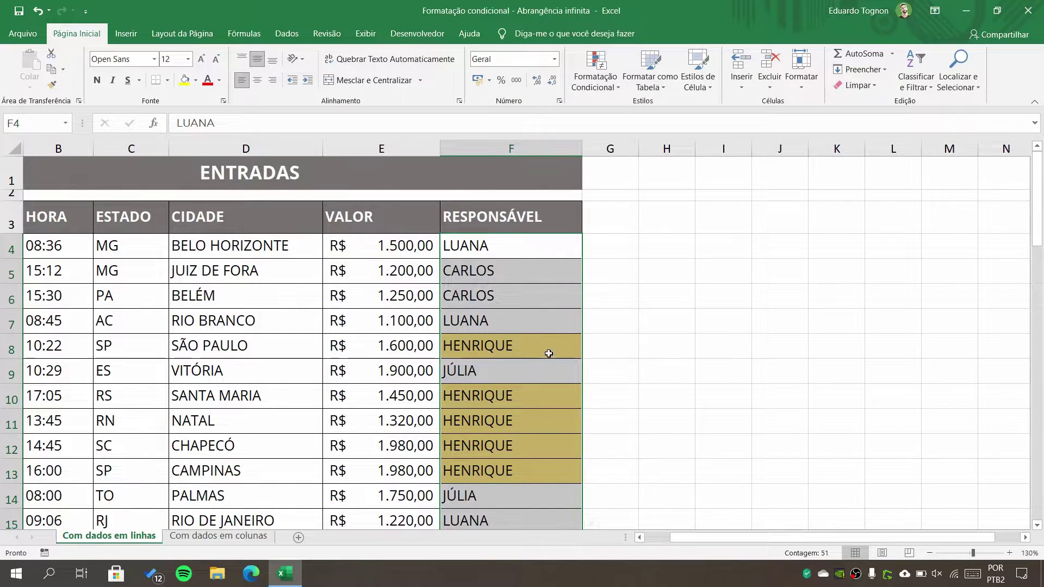
pyautogui.scroll(-7, 546, 347)
pyautogui.scroll(-7, 541, 340)
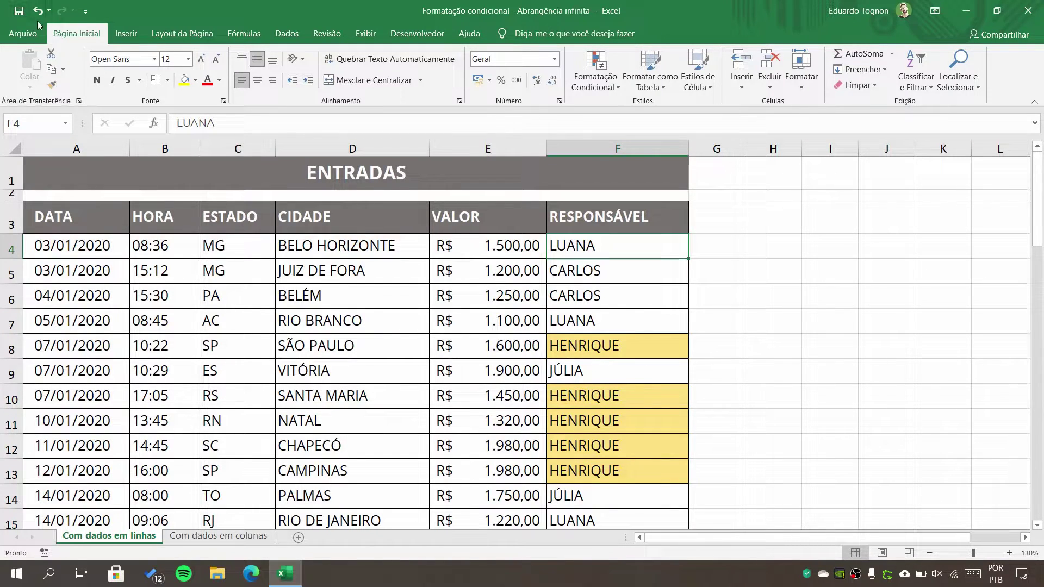
# - Undo the repeated formatting copy in F4:F54 and clear the copy marquee around F4
pyautogui.hotkey('ctrl', 'c')
pyautogui.hotkey('ctrl', 'z')
pyautogui.click(803, 418)
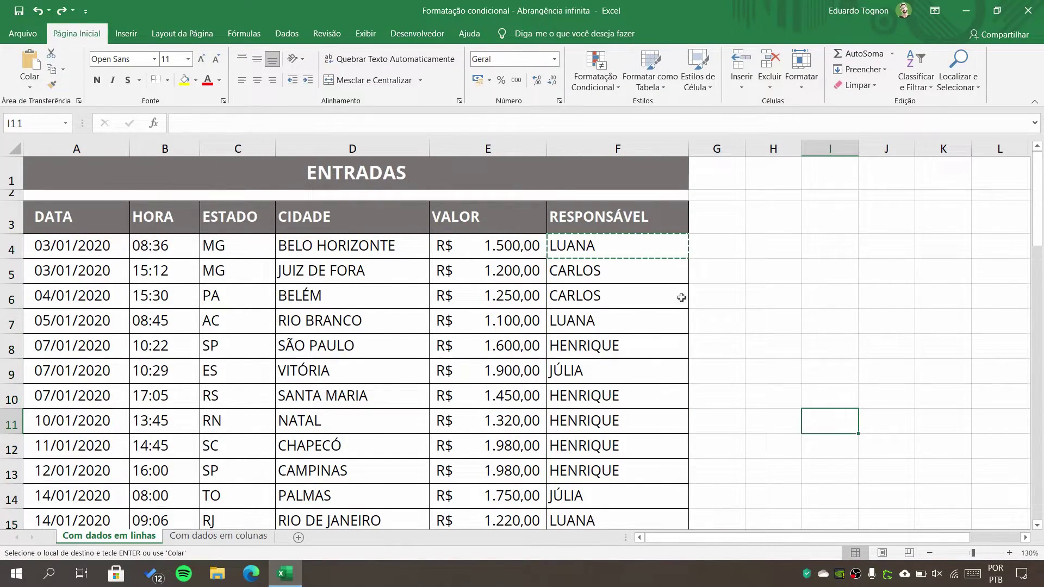
pyautogui.press('Escape')
# - Make the RESPONSÁVEL entry in F18 bold and italic
pyautogui.click(647, 250)
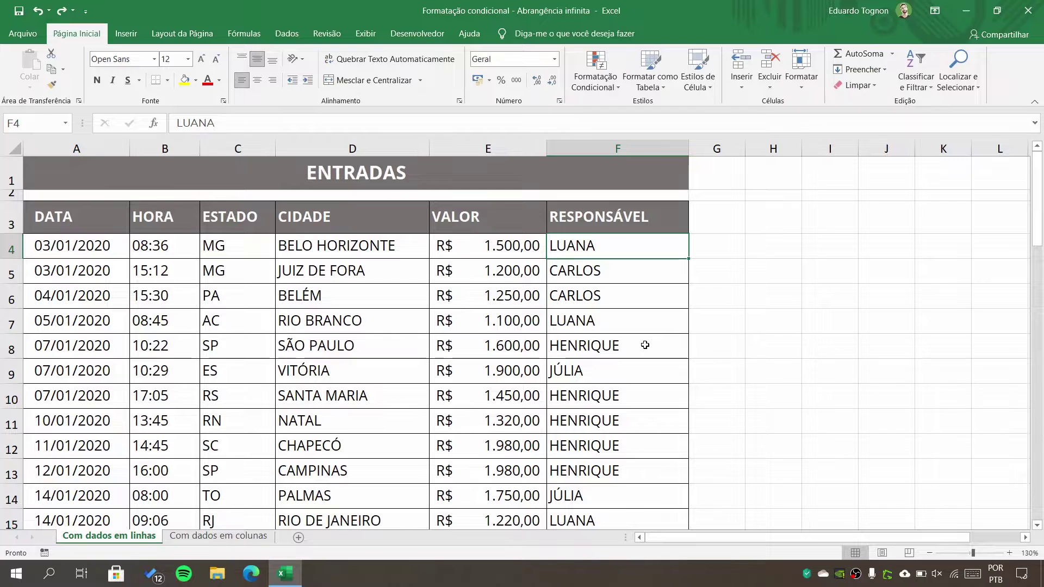
pyautogui.scroll(-2, 644, 343)
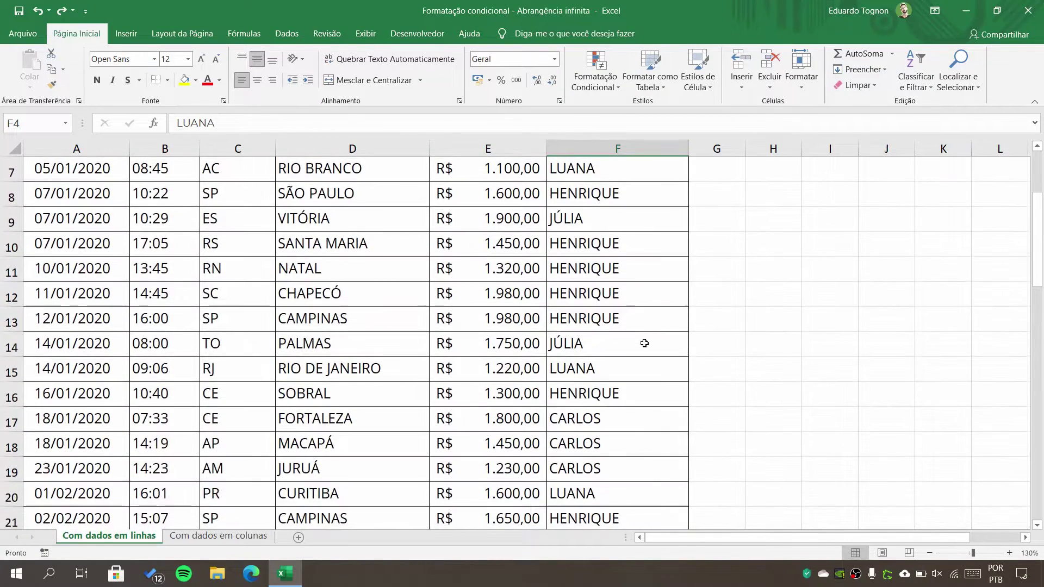
pyautogui.scroll(-1, 644, 343)
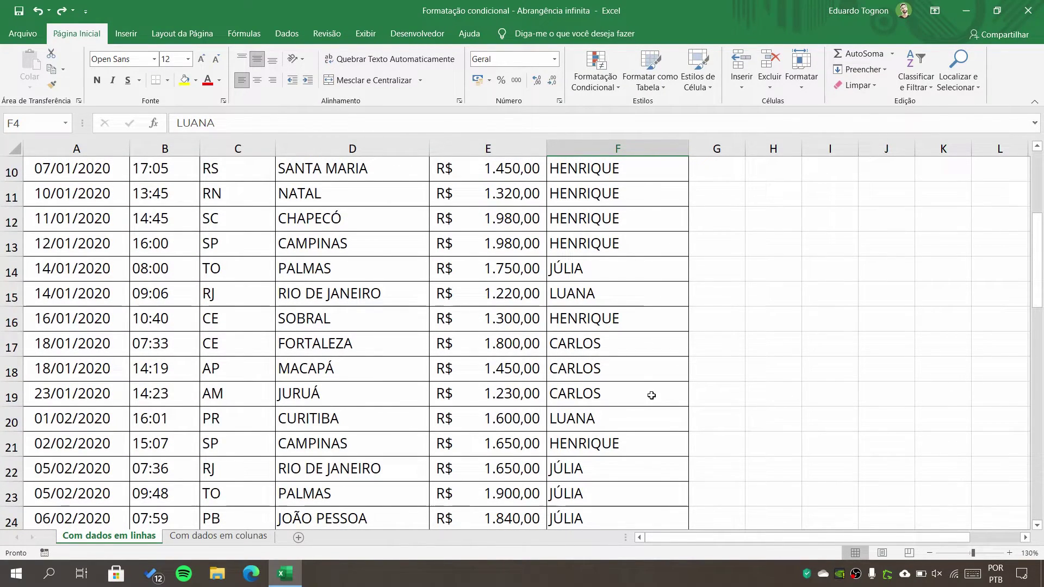
pyautogui.scroll(3, 652, 396)
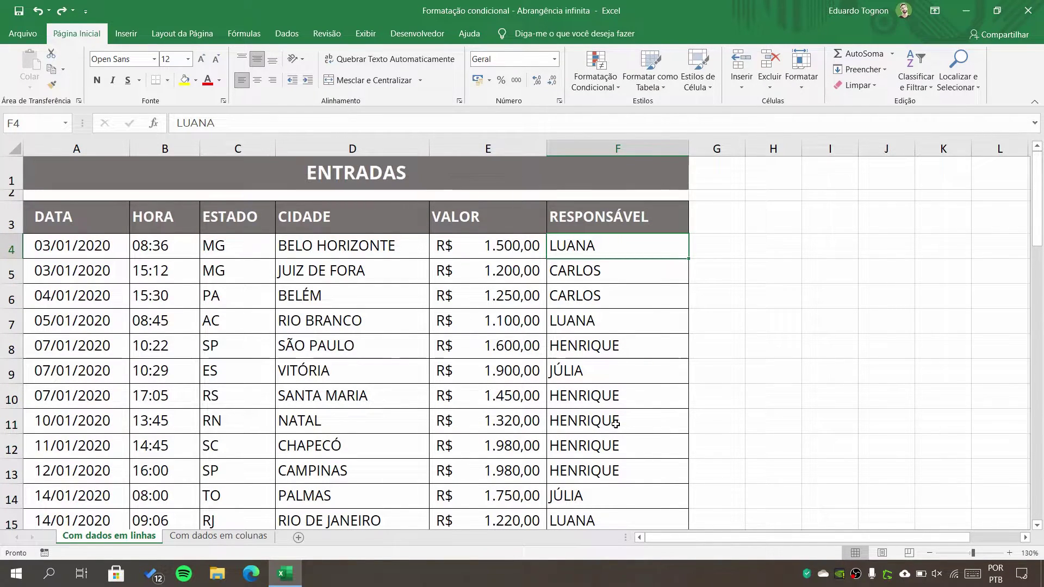
pyautogui.scroll(-4, 614, 421)
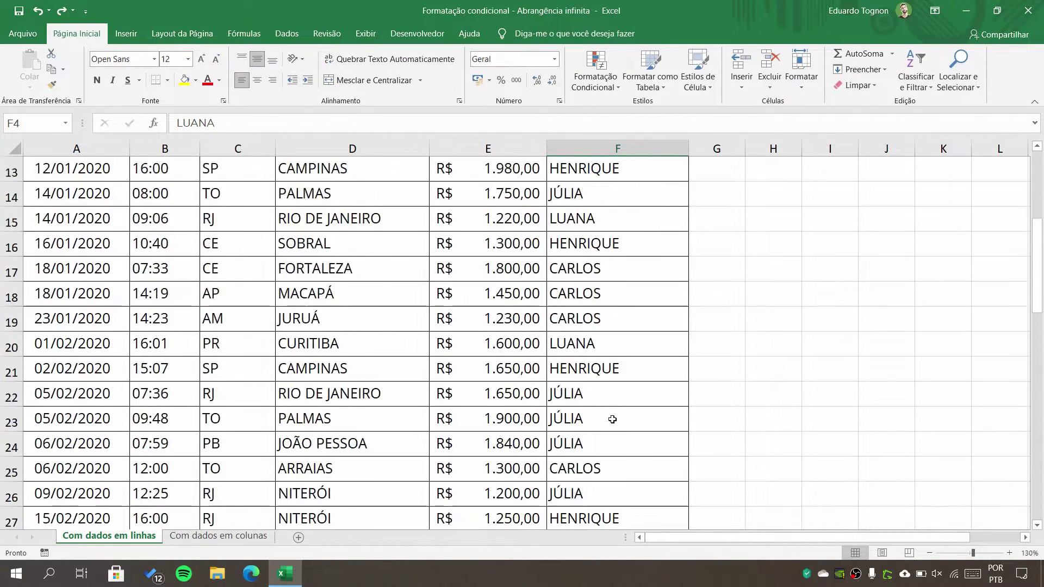
pyautogui.click(566, 295)
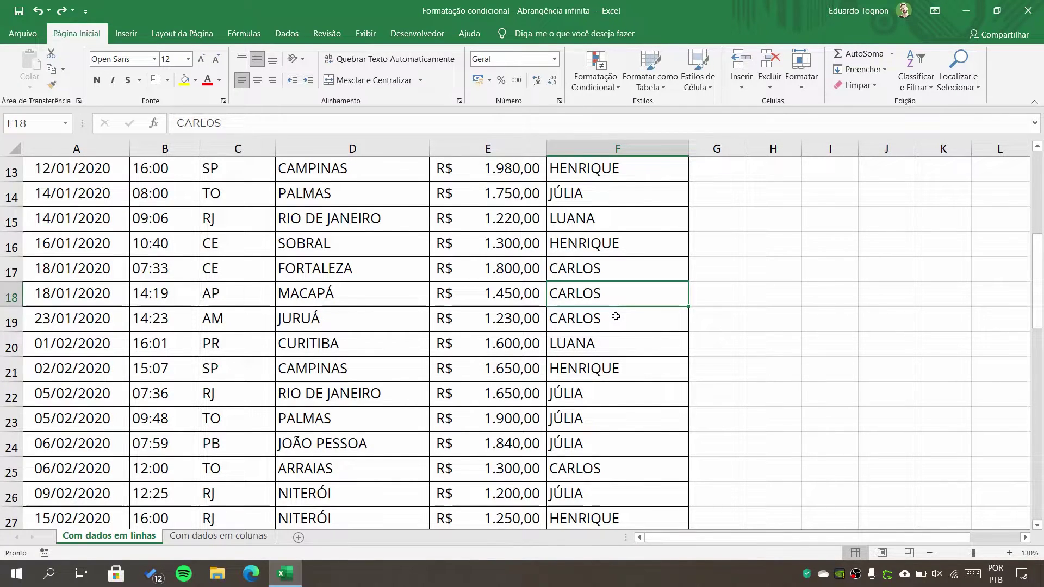
pyautogui.click(97, 80)
pyautogui.click(112, 80)
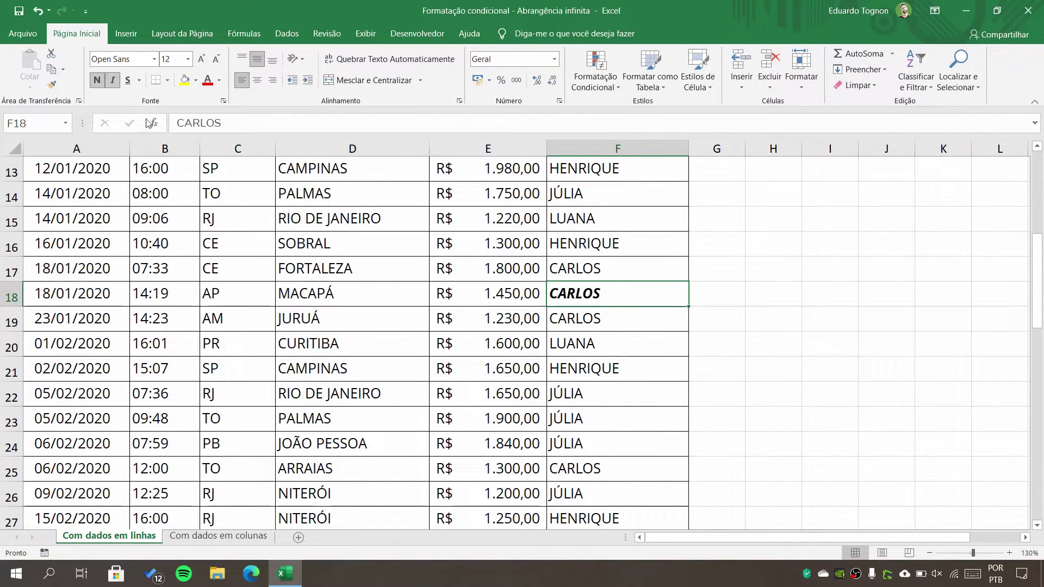
# - Give the RESPONSÁVEL entry in F22 a red font colour and bold style
pyautogui.click(596, 387)
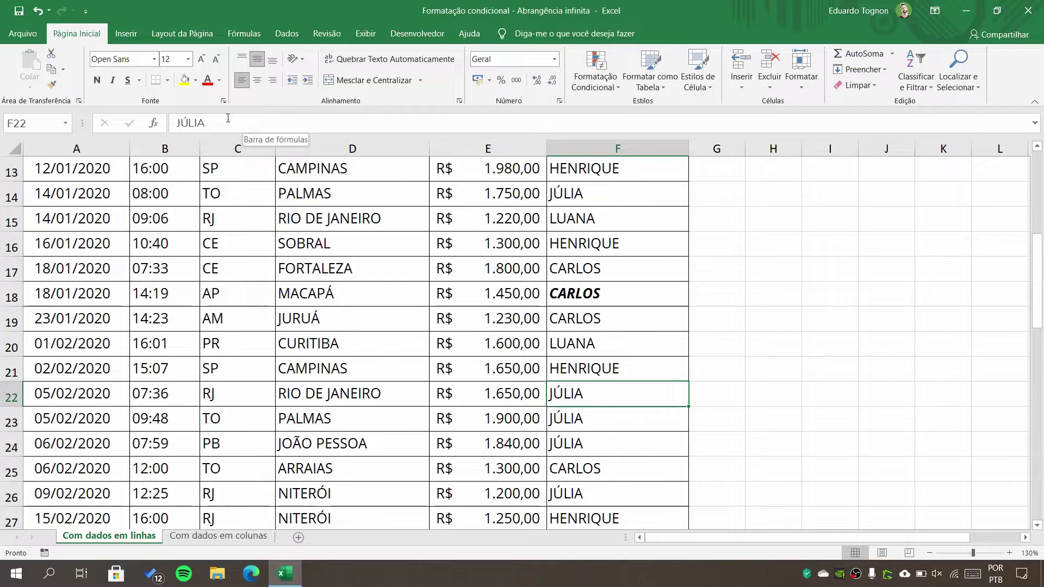
pyautogui.click(208, 82)
pyautogui.click(96, 80)
pyautogui.click(868, 453)
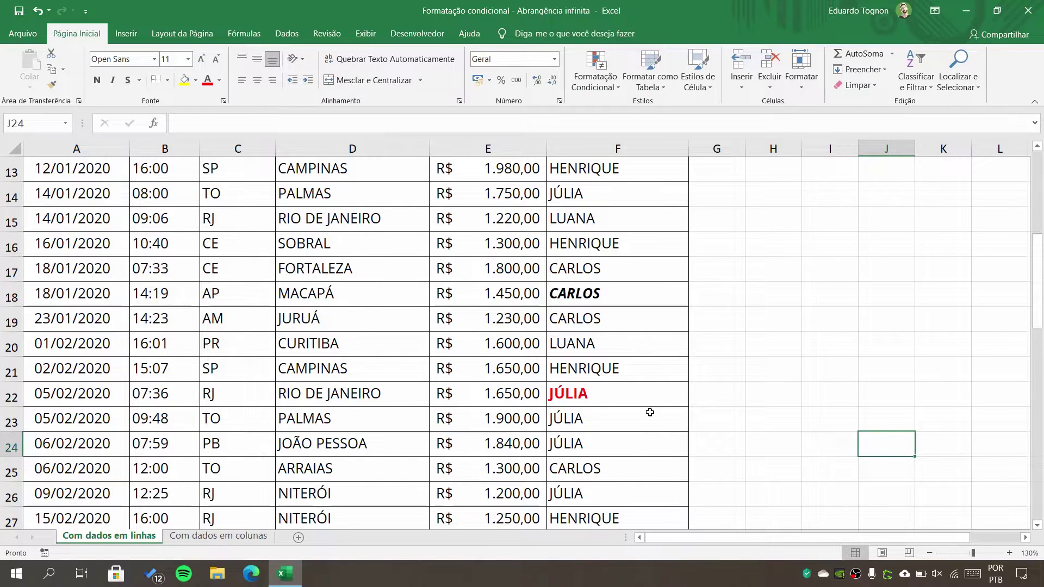
# - Copy the formatting of F4 onto F5:F54 with the Format Painter, replacing the individual cell styles, and check the column
pyautogui.scroll(4, 650, 412)
pyautogui.click(622, 245)
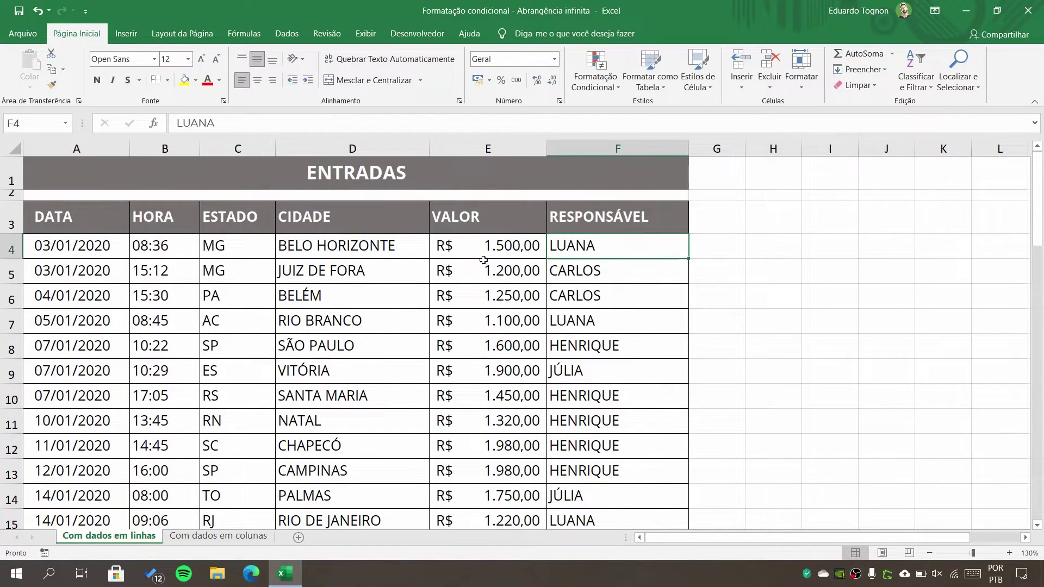
pyautogui.click(53, 83)
pyautogui.moveTo(629, 270)
pyautogui.mouseDown()
pyautogui.moveTo(618, 496)
pyautogui.moveTo(614, 488)
pyautogui.mouseUp()
pyautogui.scroll(13, 753, 458)
pyautogui.scroll(-4, 734, 430)
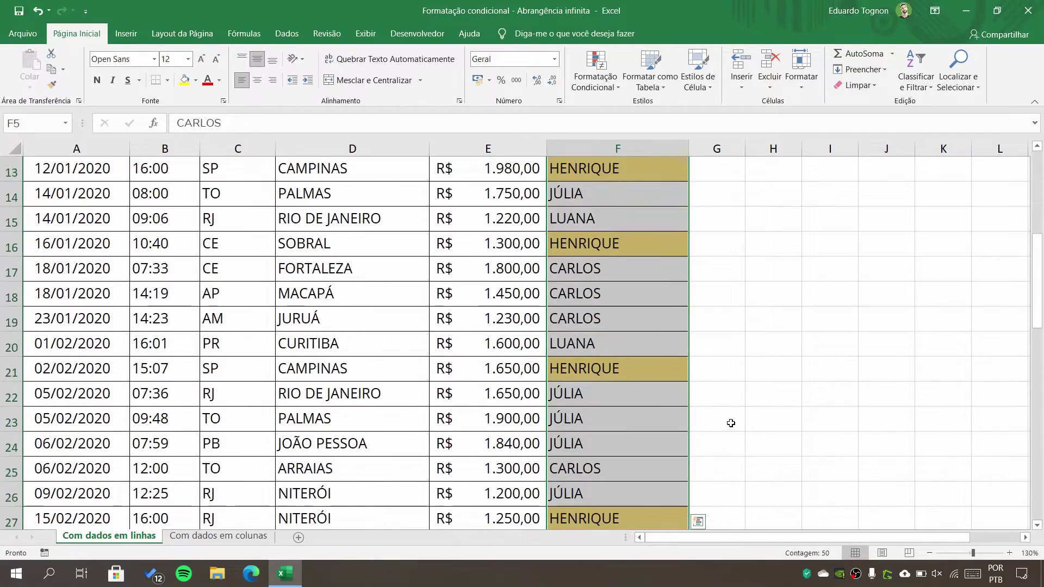
pyautogui.scroll(2, 727, 413)
pyautogui.scroll(-11, 723, 402)
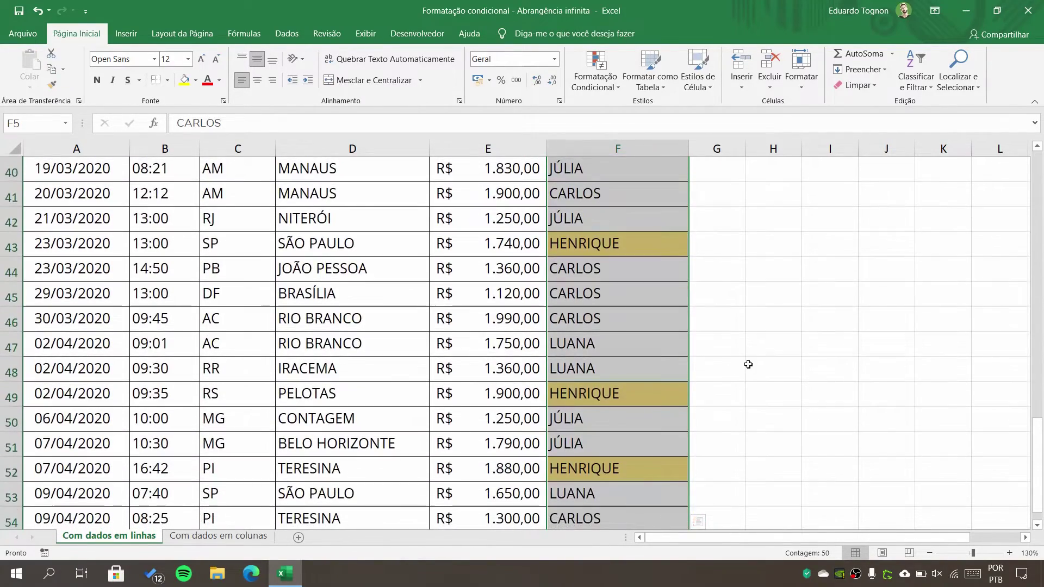
# - Examine the RESPONSÁVEL column from F4 to F54 and the empty rows below the table for the copied formatting
pyautogui.click(748, 365)
pyautogui.scroll(-5, 741, 365)
pyautogui.scroll(18, 676, 349)
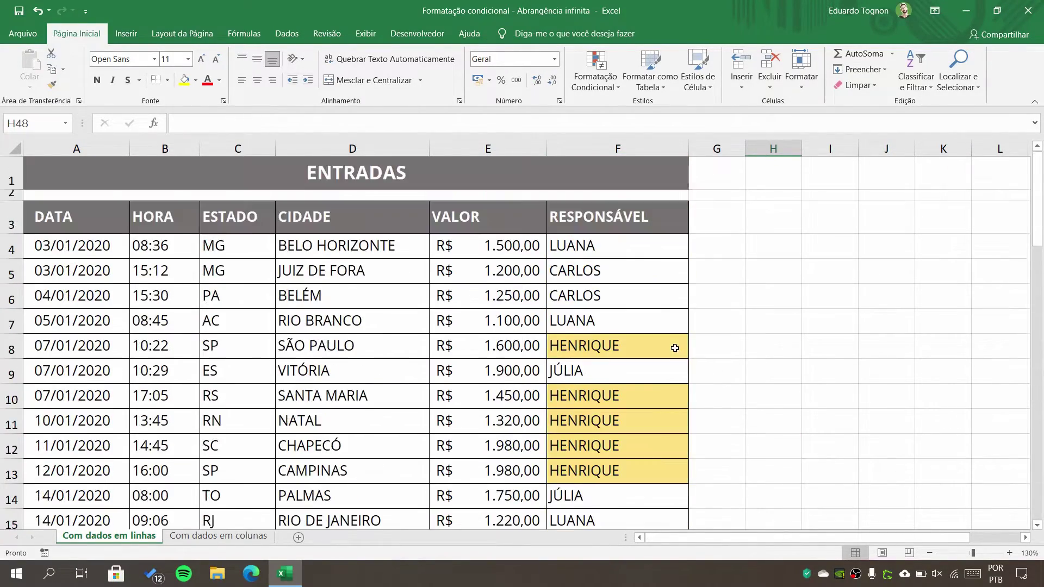
pyautogui.moveTo(1039, 221); pyautogui.dragTo(1042, 497)
pyautogui.scroll(-2, 706, 489)
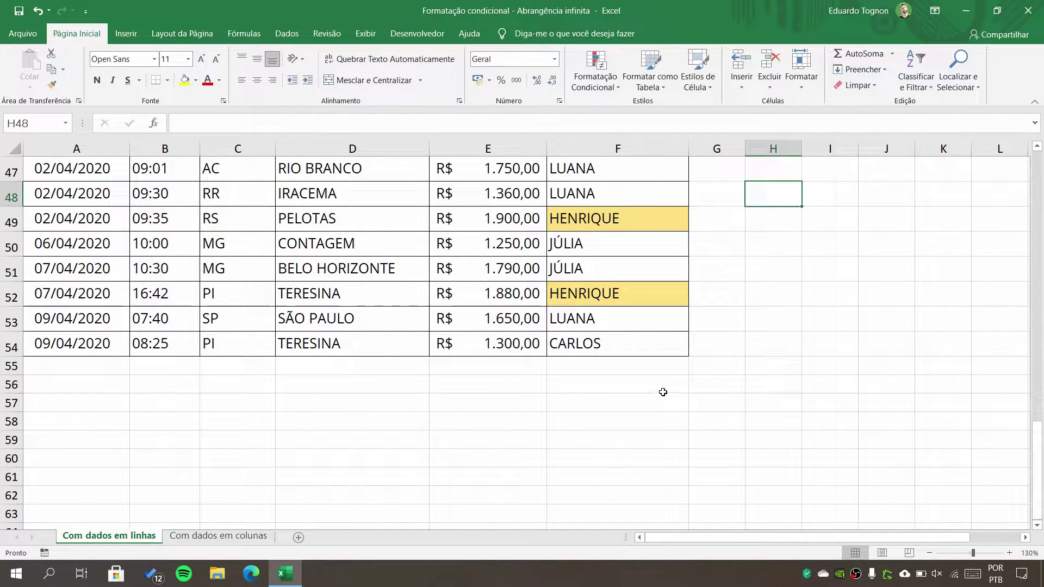
pyautogui.scroll(15, 662, 392)
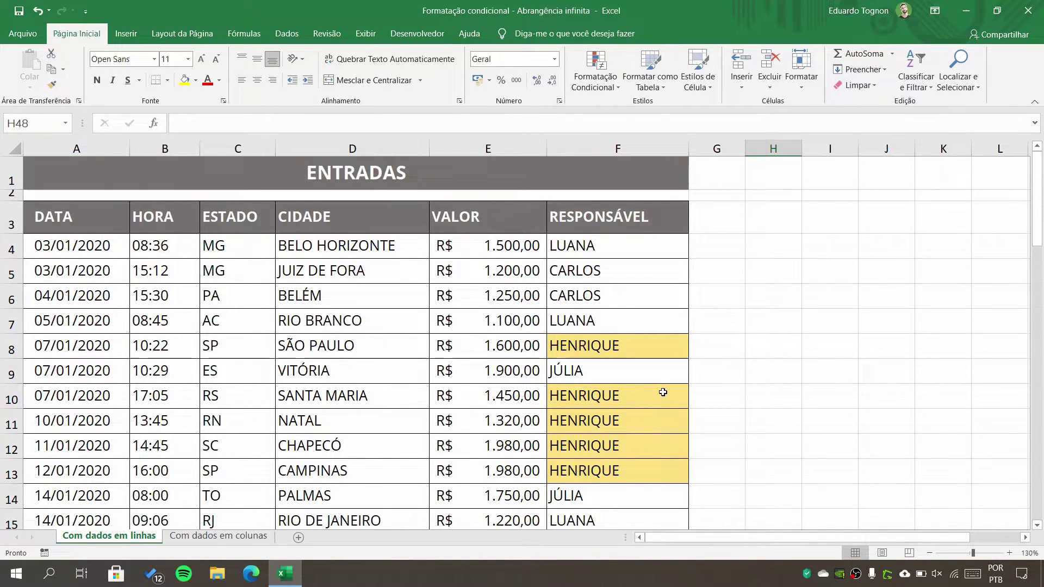
# - Undo the Format Painter copy onto F5:F54, check the individual styles of F18 and F22, and clear the copy marquee around F4
pyautogui.click(38, 10)
pyautogui.scroll(-3, 897, 376)
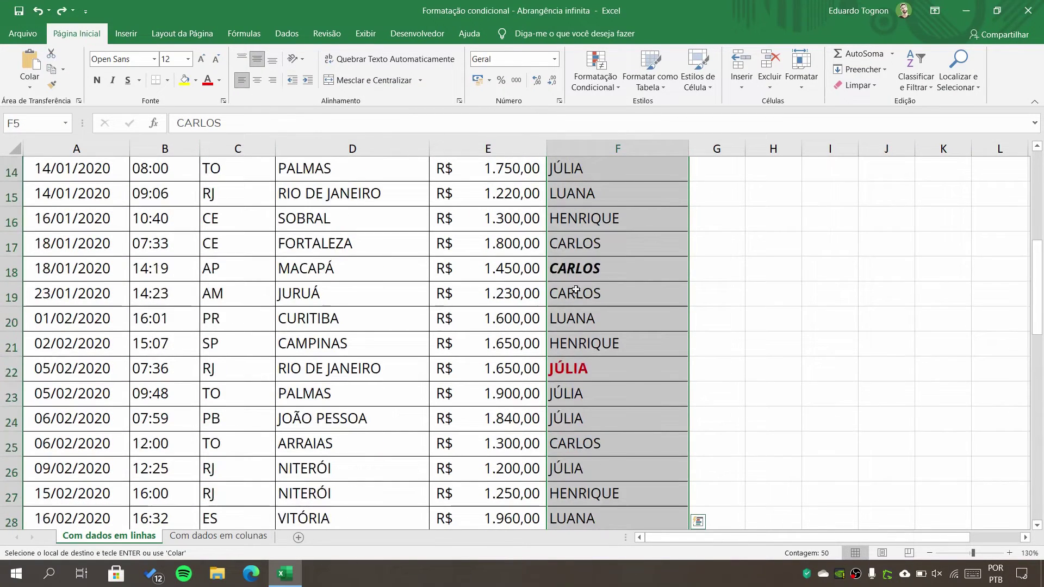
pyautogui.click(744, 319)
pyautogui.click(598, 272)
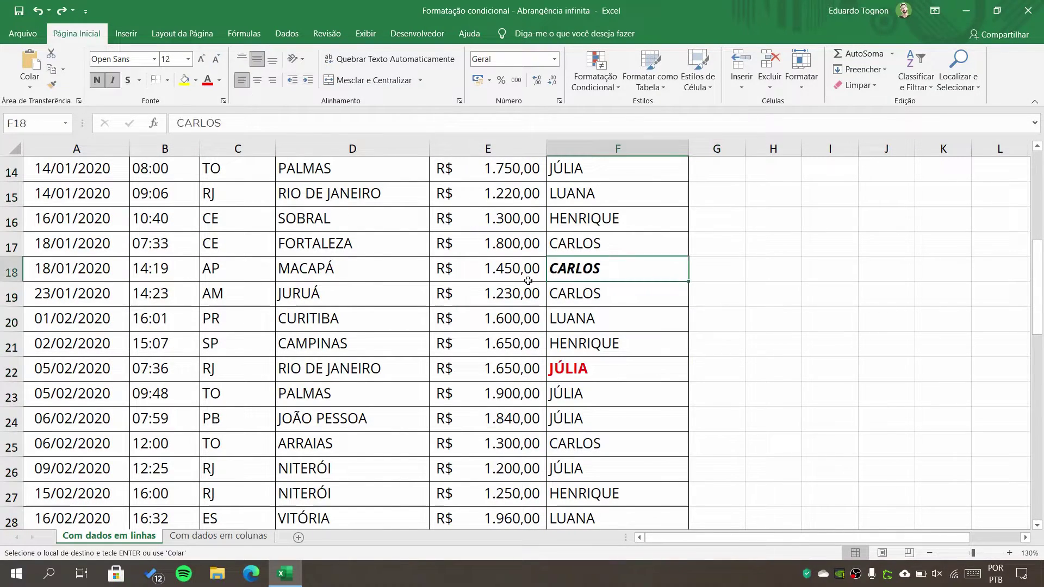
pyautogui.click(611, 364)
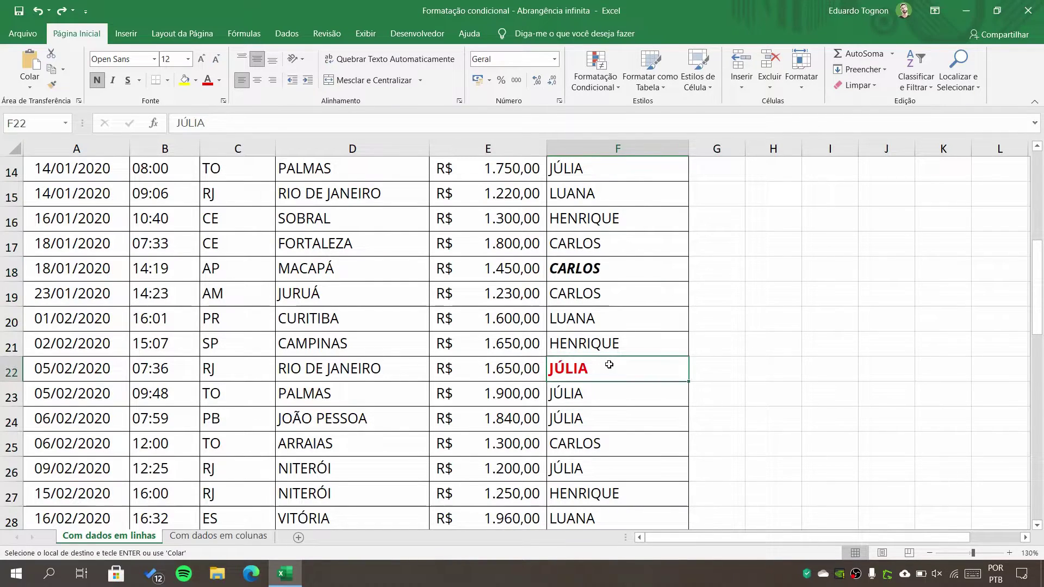
pyautogui.scroll(4, 904, 403)
pyautogui.scroll(1, 904, 403)
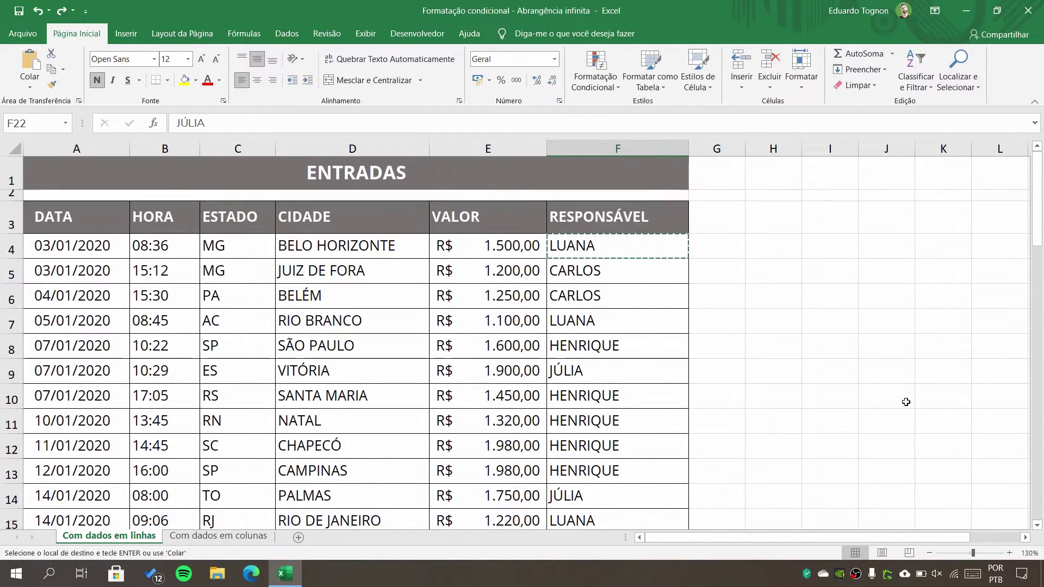
pyautogui.press('Escape')
pyautogui.scroll(-4, 906, 402)
pyautogui.scroll(-1, 904, 401)
pyautogui.scroll(5, 904, 400)
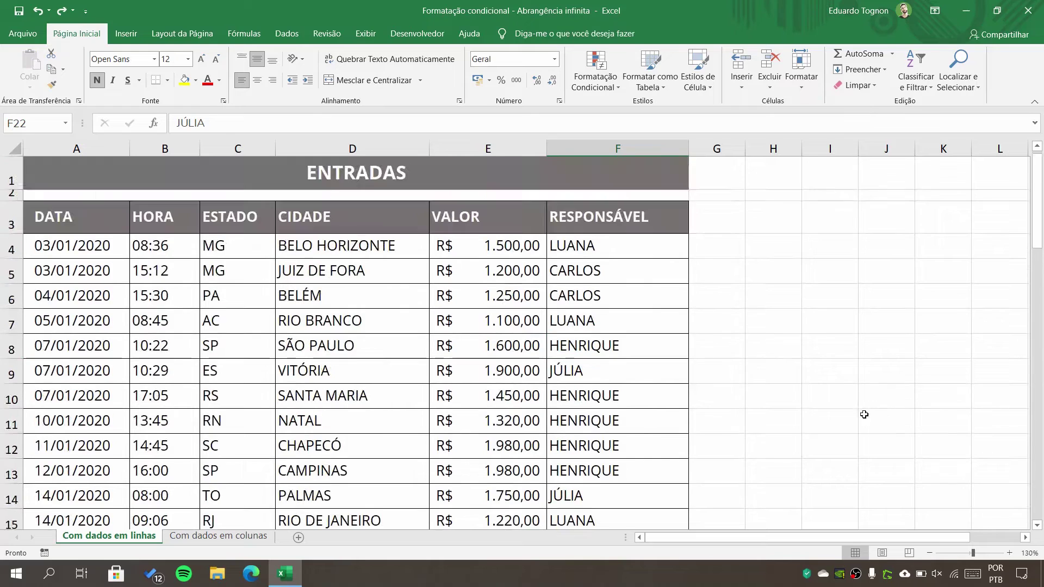
# - Open the conditional formatting rules of F4 for management and try to pick column F as the existing rule's applied range
pyautogui.click(593, 248)
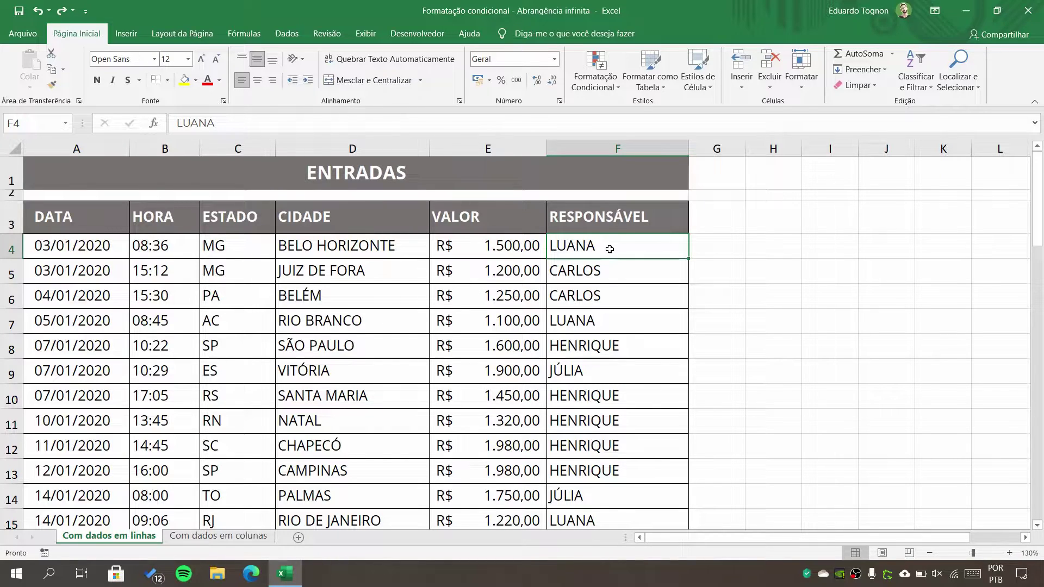
pyautogui.click(605, 85)
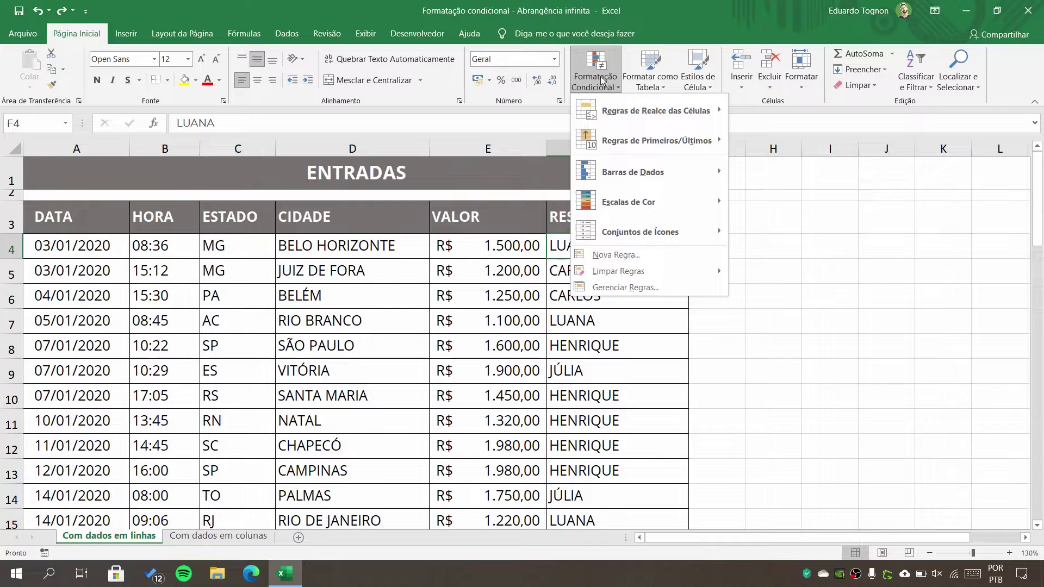
pyautogui.click(607, 288)
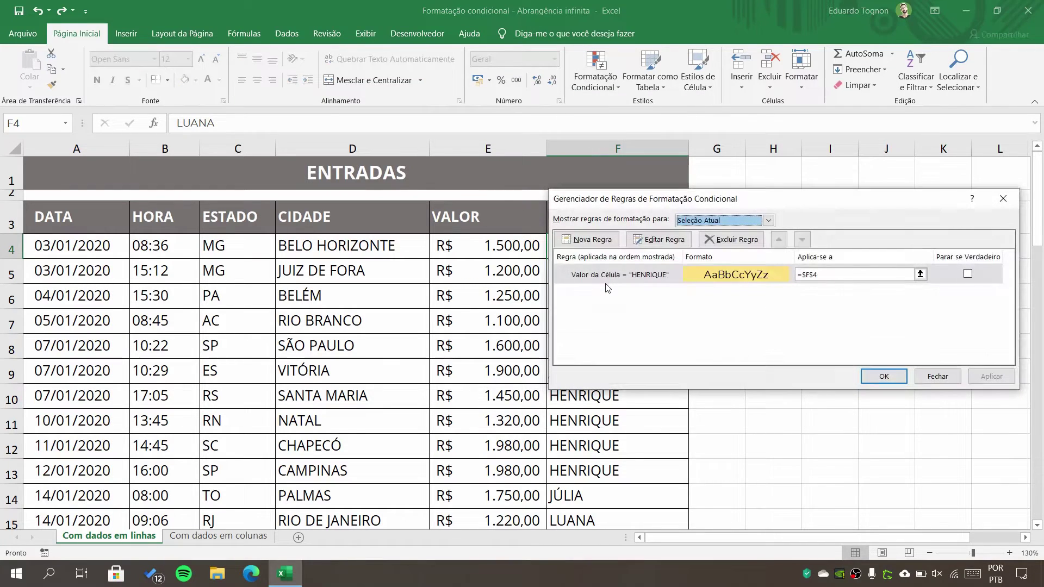
pyautogui.click(640, 370)
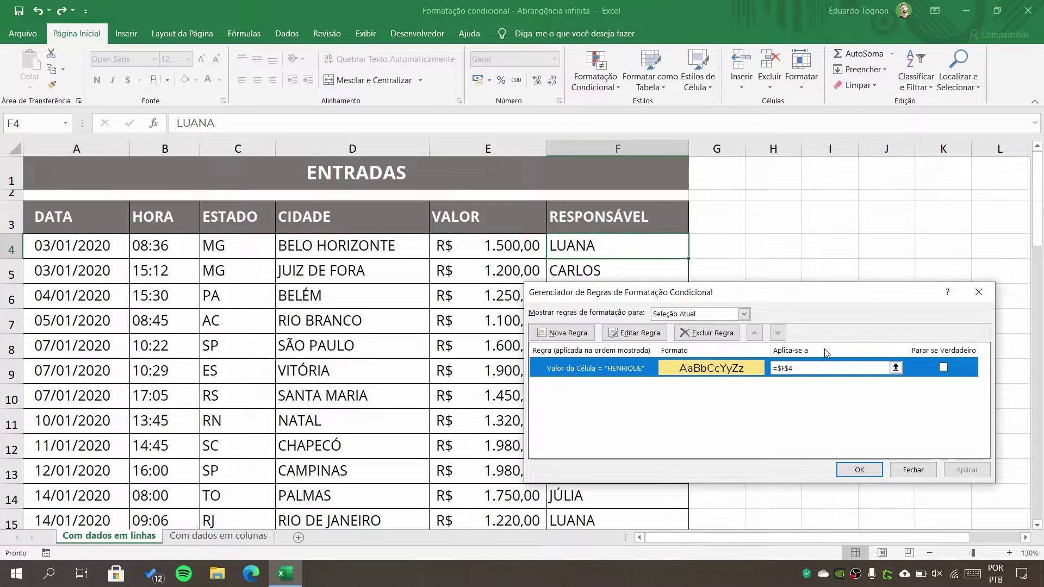
pyautogui.click(895, 368)
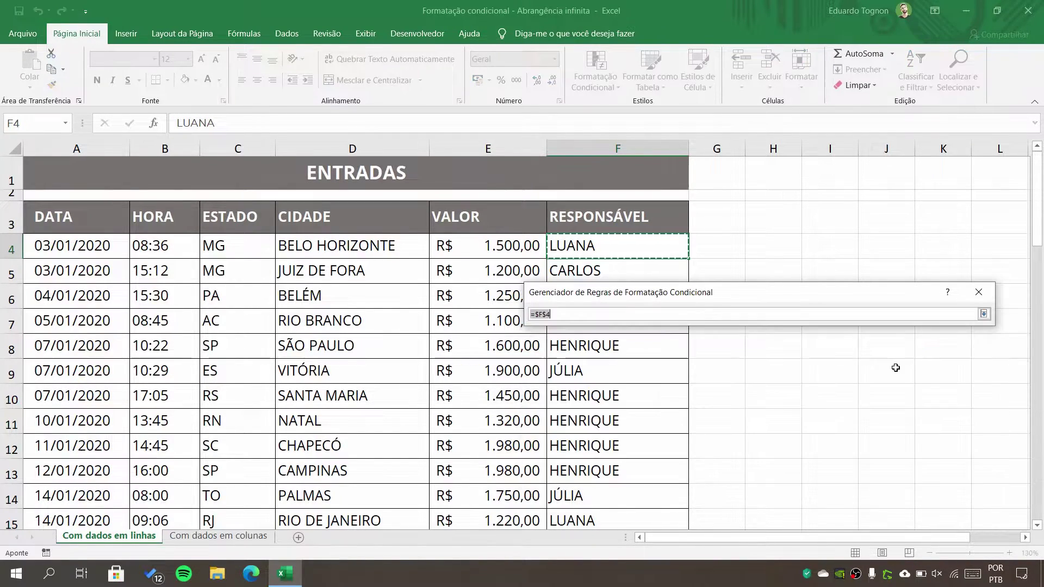
pyautogui.click(604, 145)
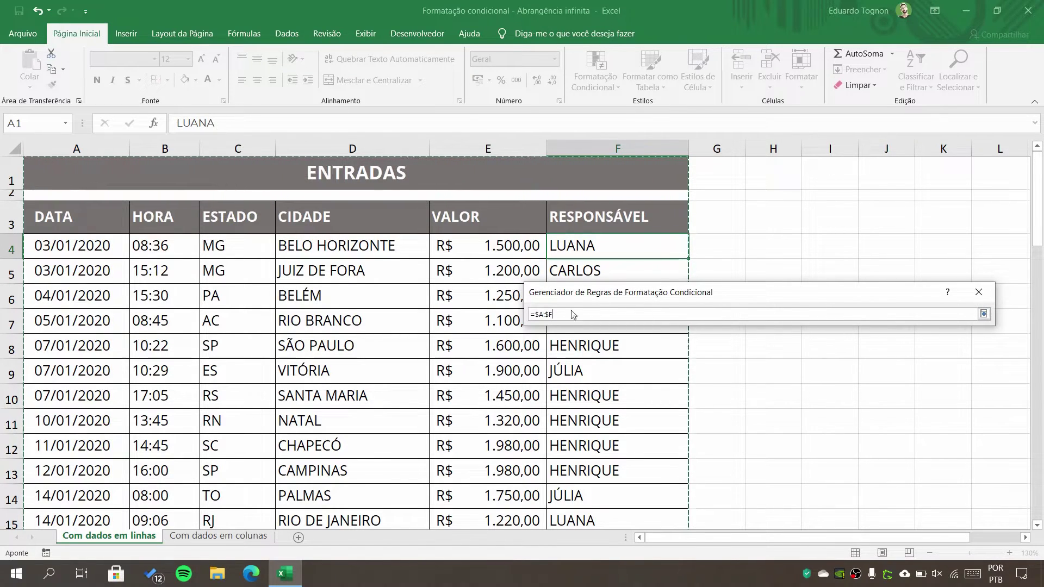
pyautogui.click(984, 314)
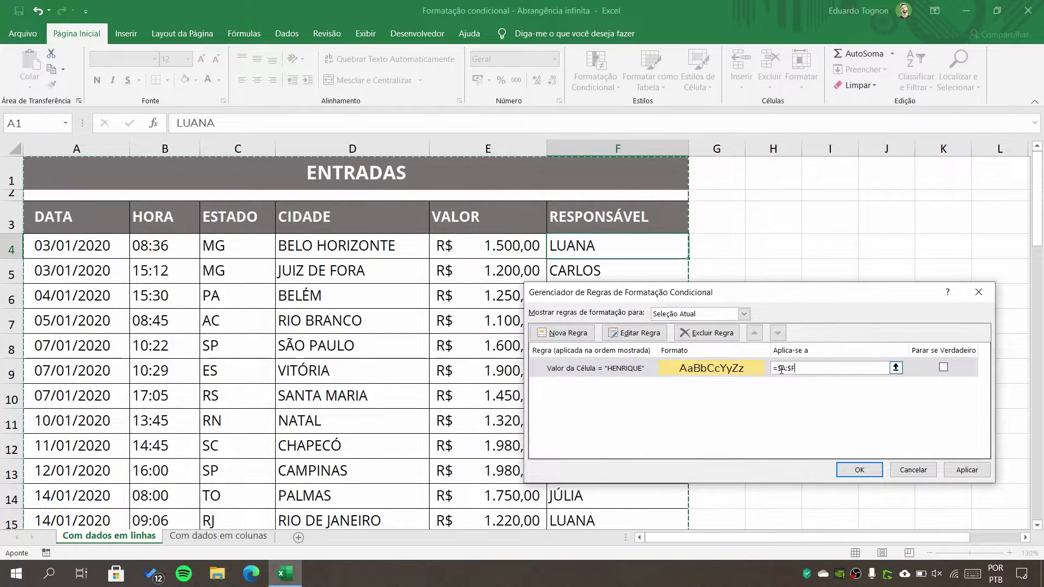
# - Replace the rule's applied range with =F:F and confirm the change
pyautogui.moveTo(778, 370); pyautogui.dragTo(799, 369)
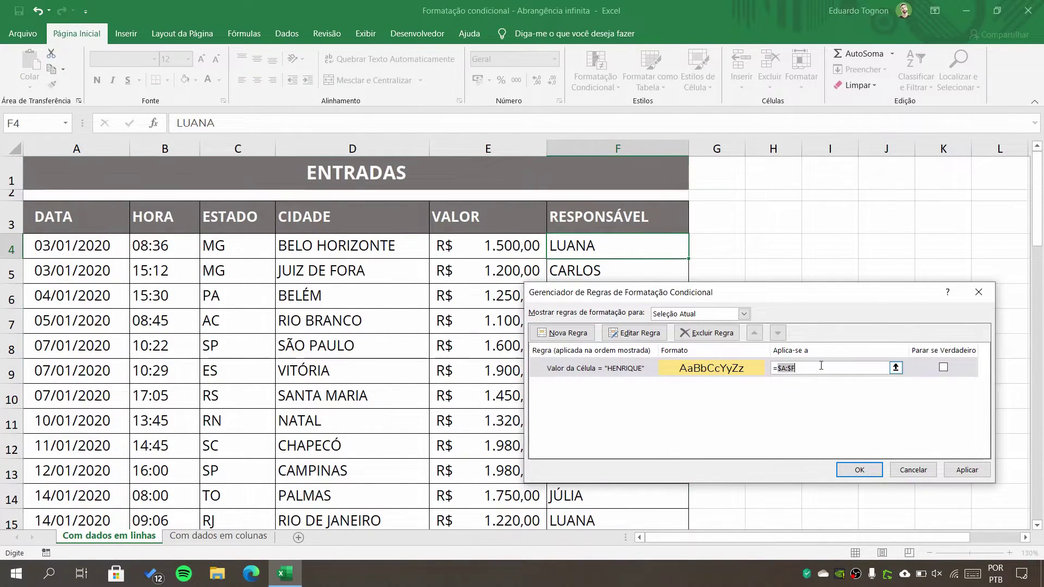
pyautogui.write('F')
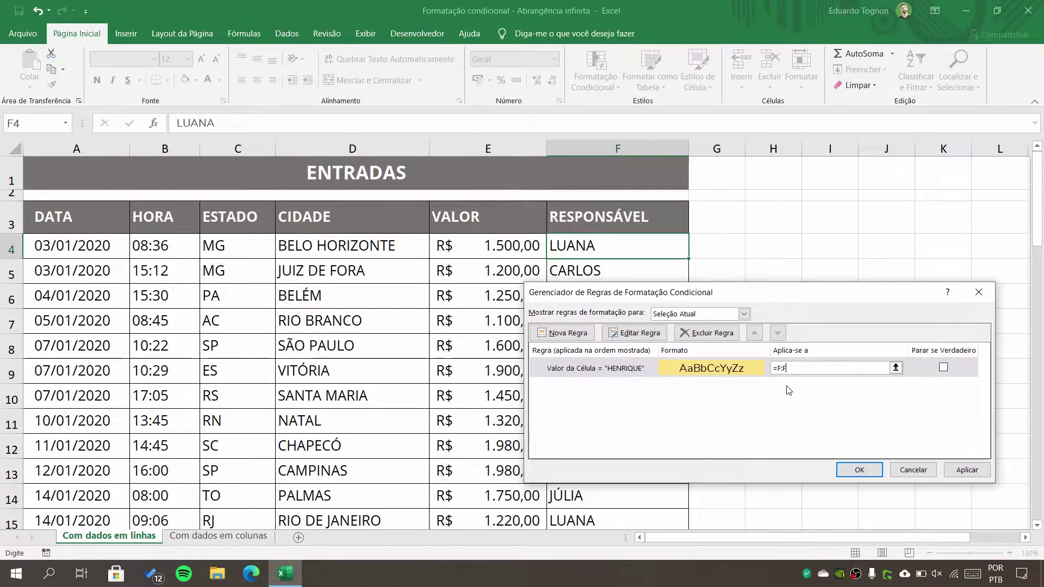
pyautogui.click(859, 471)
pyautogui.click(771, 376)
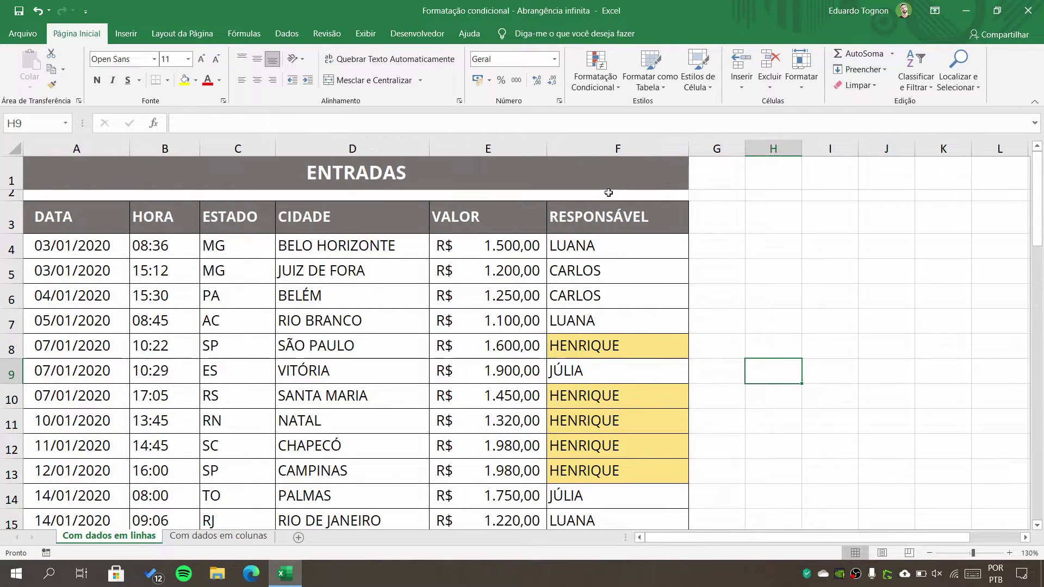
# - Examine the highlighting down the RESPONSÁVEL column and compare the individual font styles of F18 and F22
pyautogui.scroll(-8, 610, 337)
pyautogui.scroll(3, 600, 288)
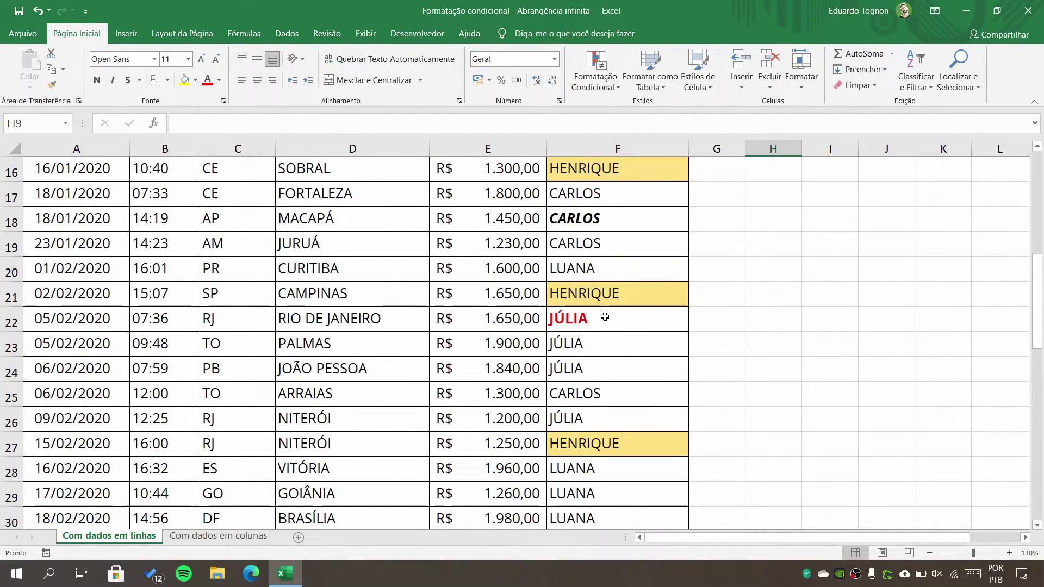
pyautogui.click(577, 227)
pyautogui.click(581, 321)
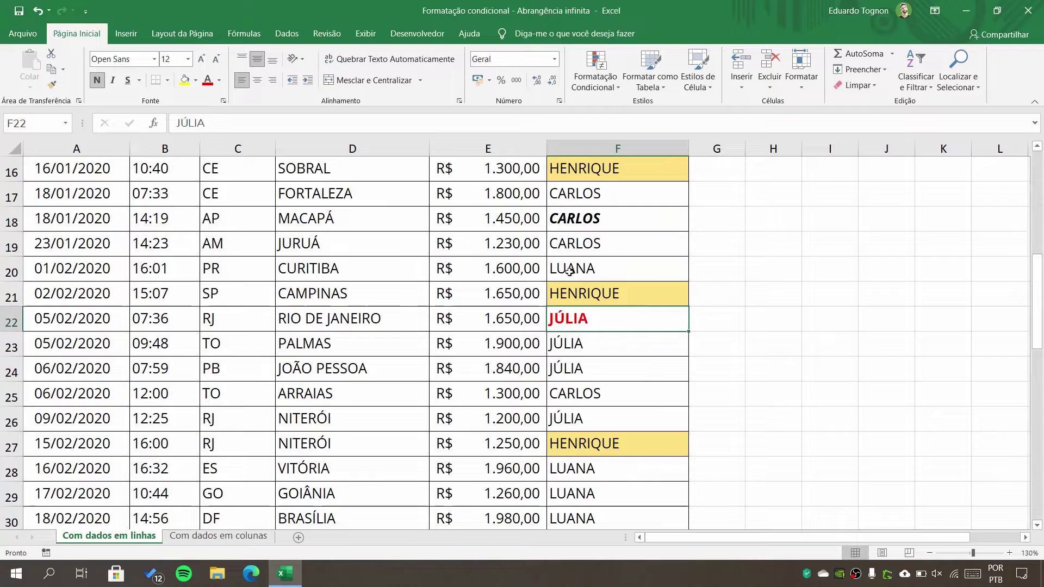
pyautogui.click(591, 221)
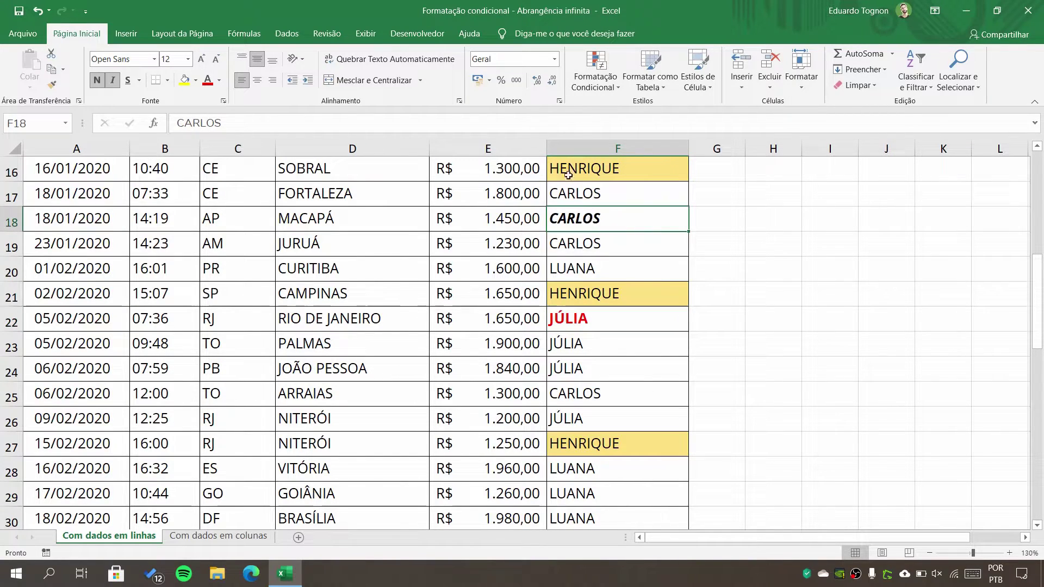
pyautogui.click(570, 316)
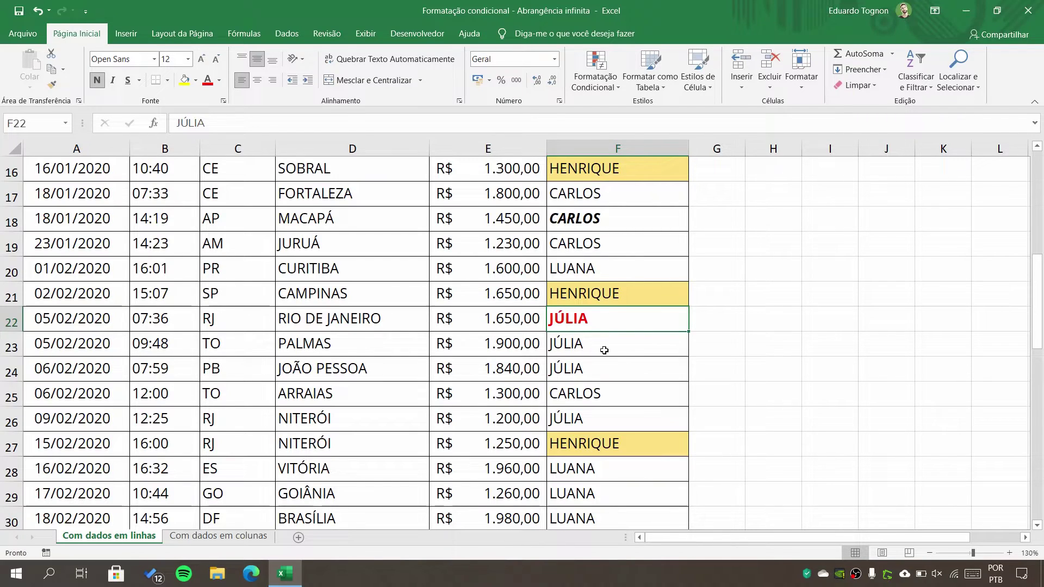
pyautogui.click(586, 222)
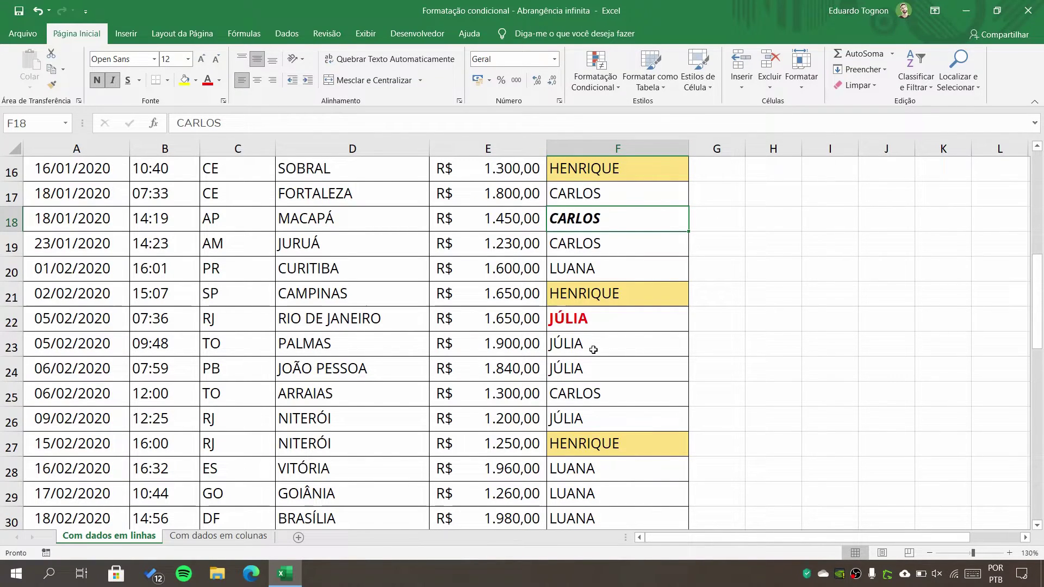
pyautogui.click(585, 325)
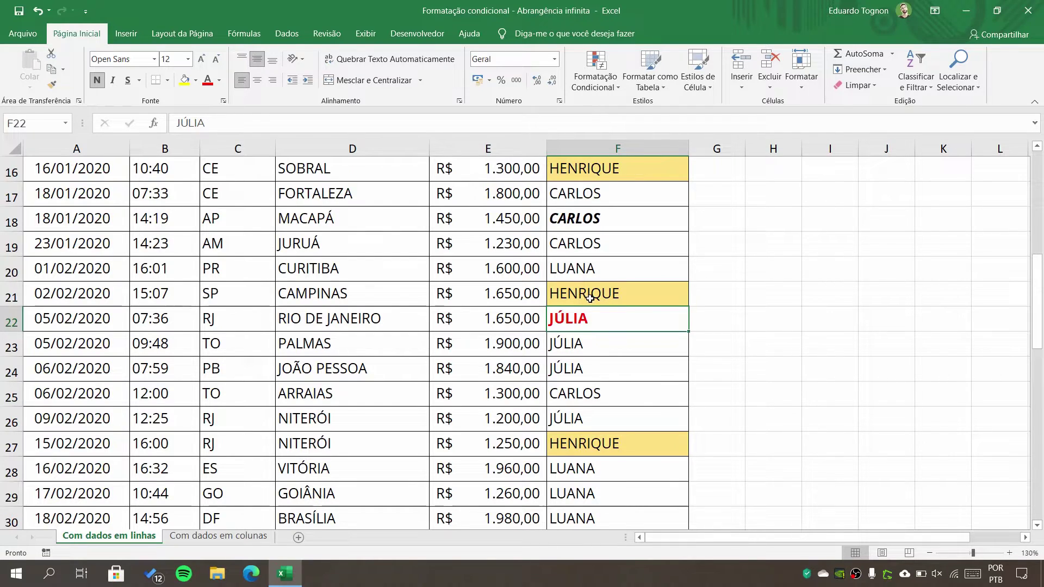
pyautogui.scroll(-6, 590, 245)
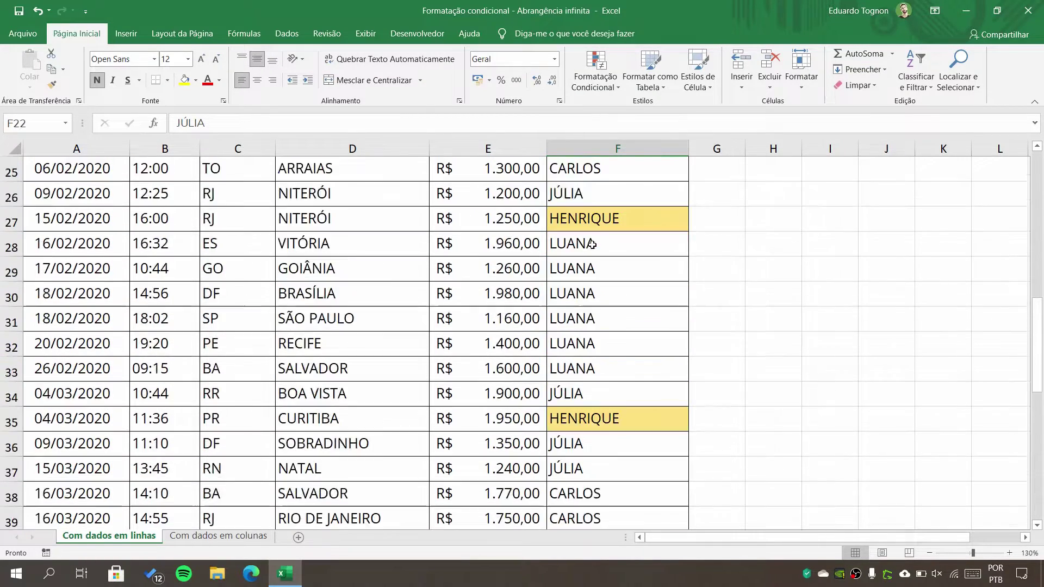
pyautogui.scroll(11, 595, 266)
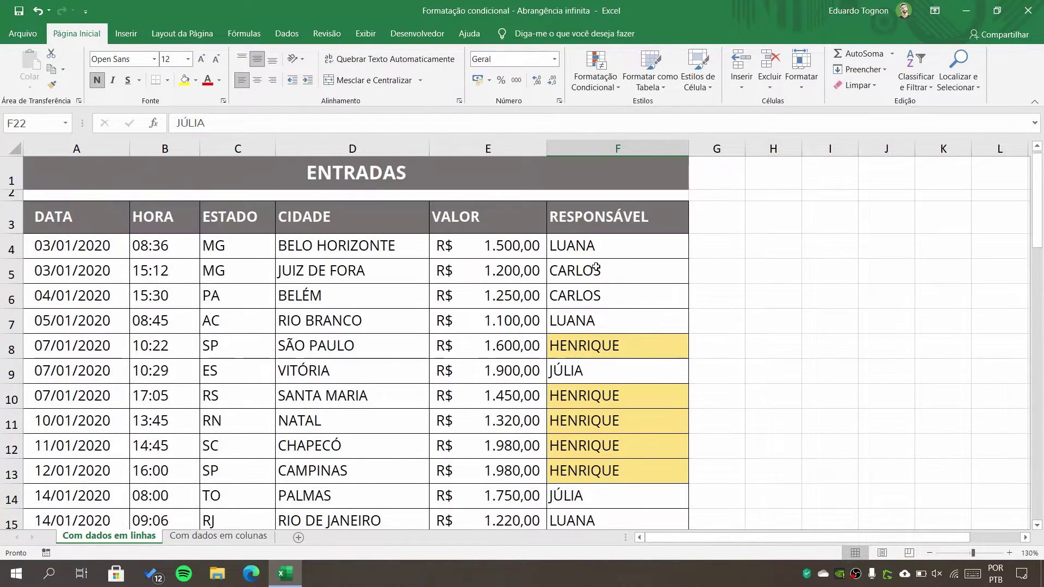
# - Enter the responsible person's name targeted by the rule in F60, below the table, to test the whole-column formatting
pyautogui.click(624, 144)
pyautogui.click(787, 319)
pyautogui.scroll(-18, 590, 299)
pyautogui.scroll(5, 590, 299)
pyautogui.scroll(-3, 590, 300)
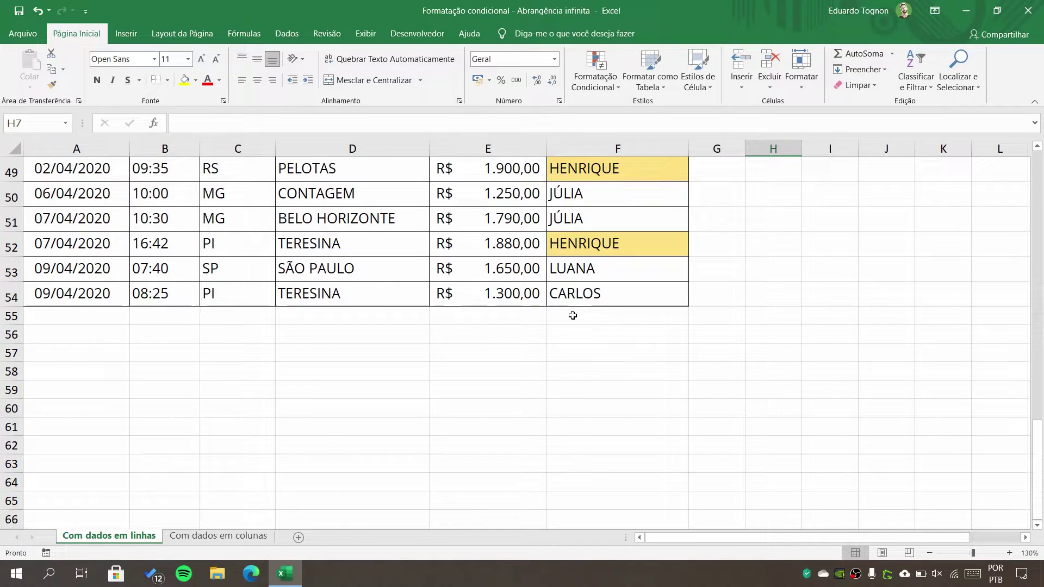
pyautogui.click(580, 352)
pyautogui.click(582, 409)
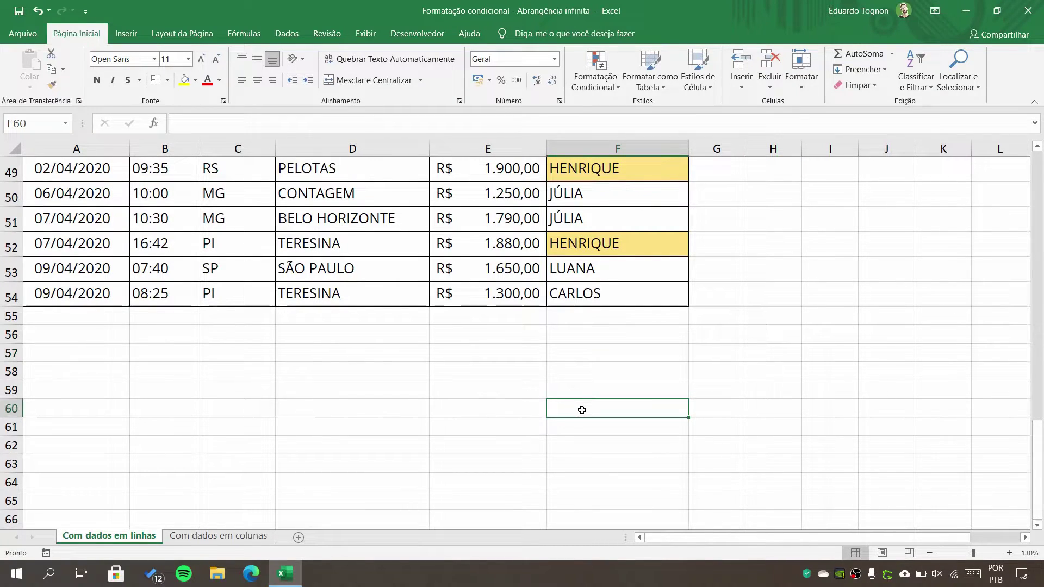
pyautogui.write('HENR')
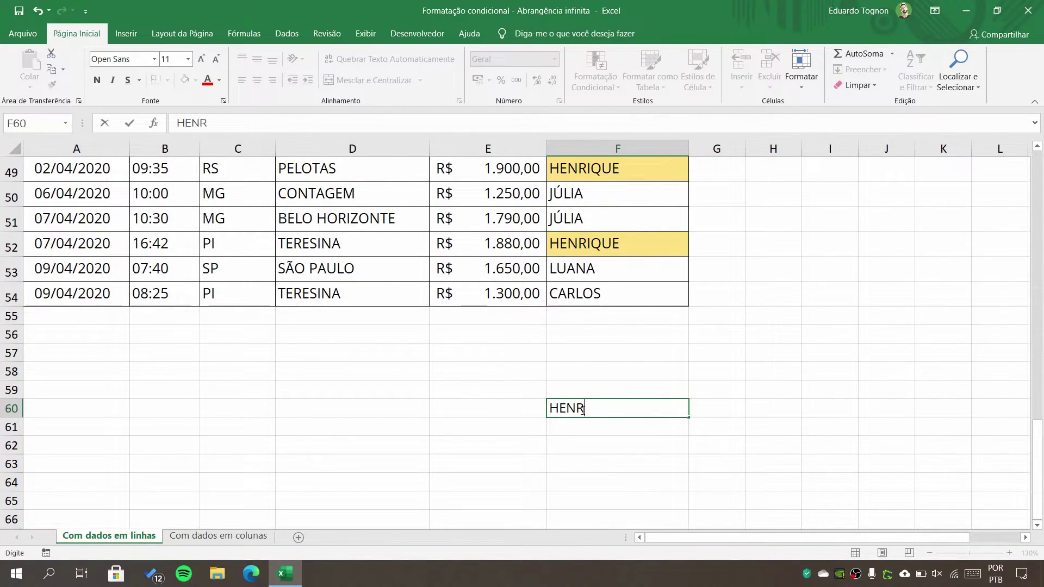
pyautogui.write('IQUE')
pyautogui.press('Return')
pyautogui.scroll(1, 582, 410)
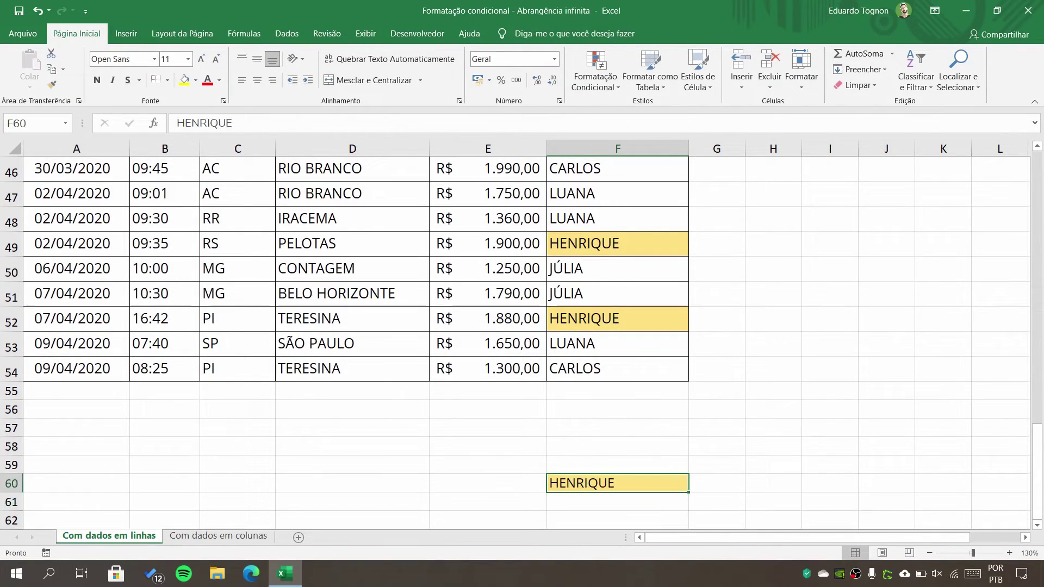
# - Examine the test entry in F60, the empty cells beneath it and the last rows of the table
pyautogui.click(713, 450)
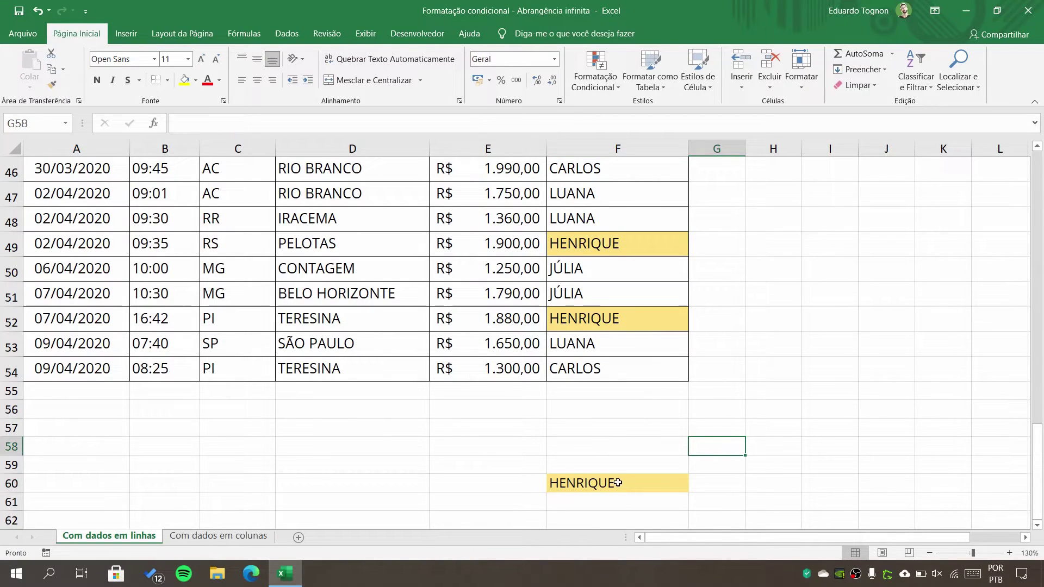
pyautogui.scroll(-5, 618, 483)
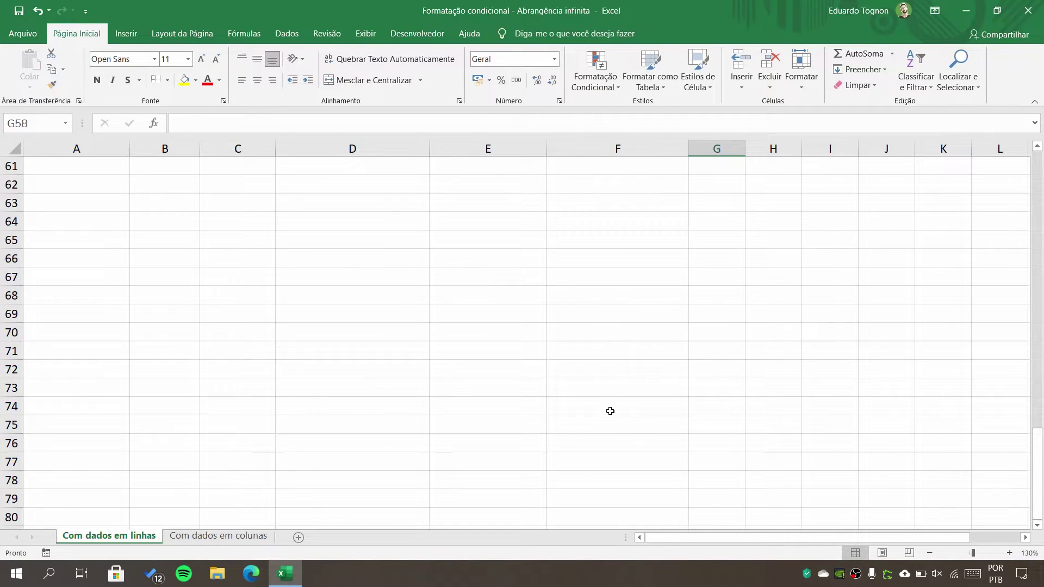
pyautogui.scroll(6, 609, 409)
pyautogui.scroll(-4, 618, 354)
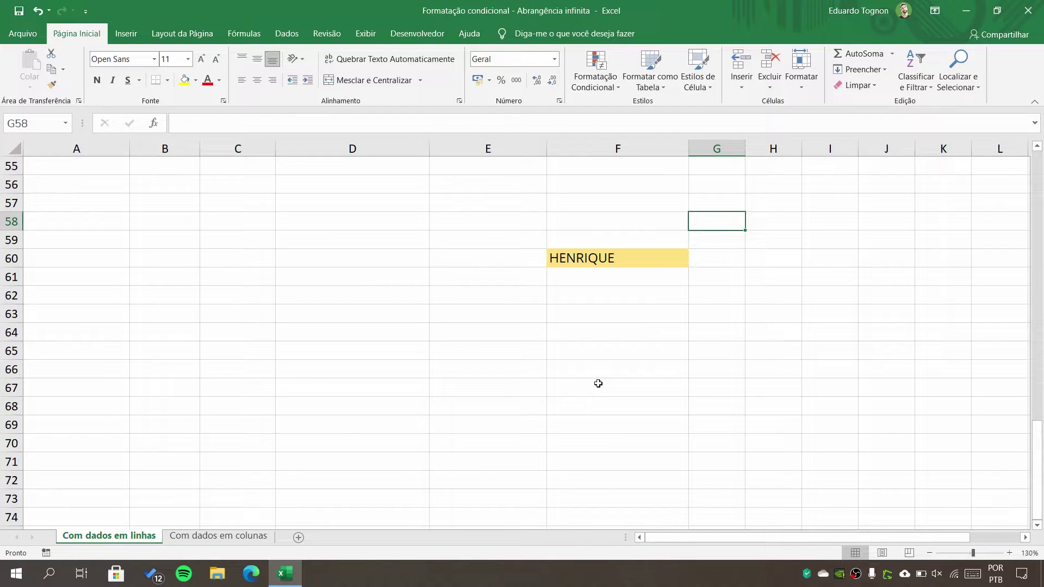
pyautogui.scroll(6, 598, 383)
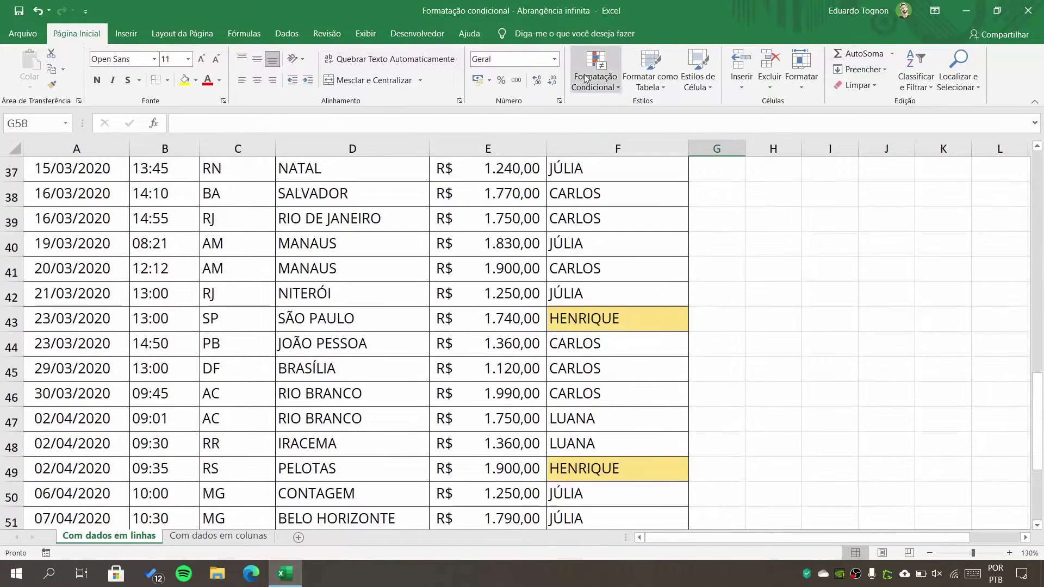
pyautogui.scroll(-3, 612, 305)
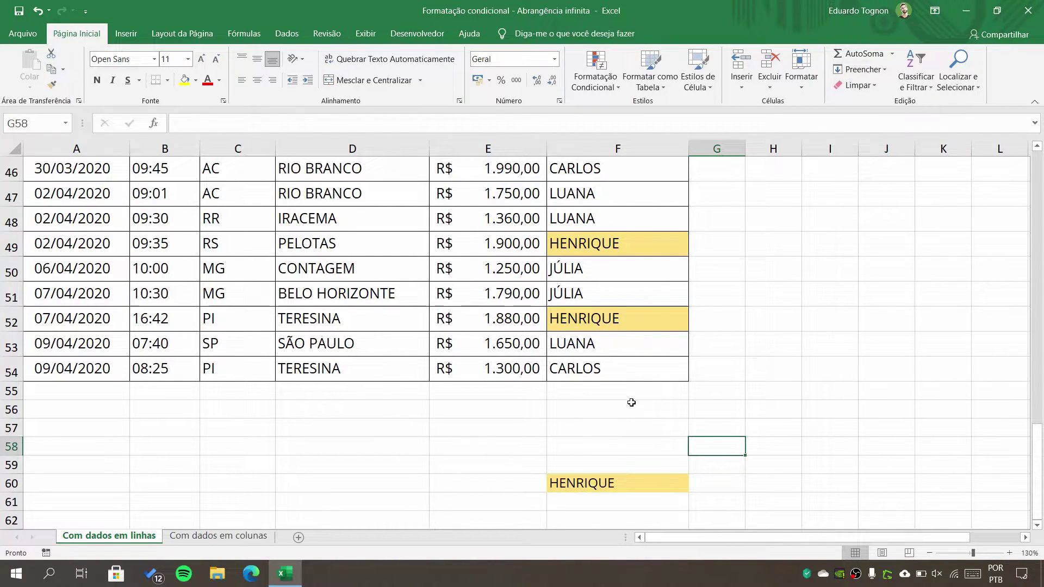
# - Examine the highlighting down the RESPONSÁVEL column and the empty cells below the table that the whole-column rule covers
pyautogui.scroll(15, 622, 368)
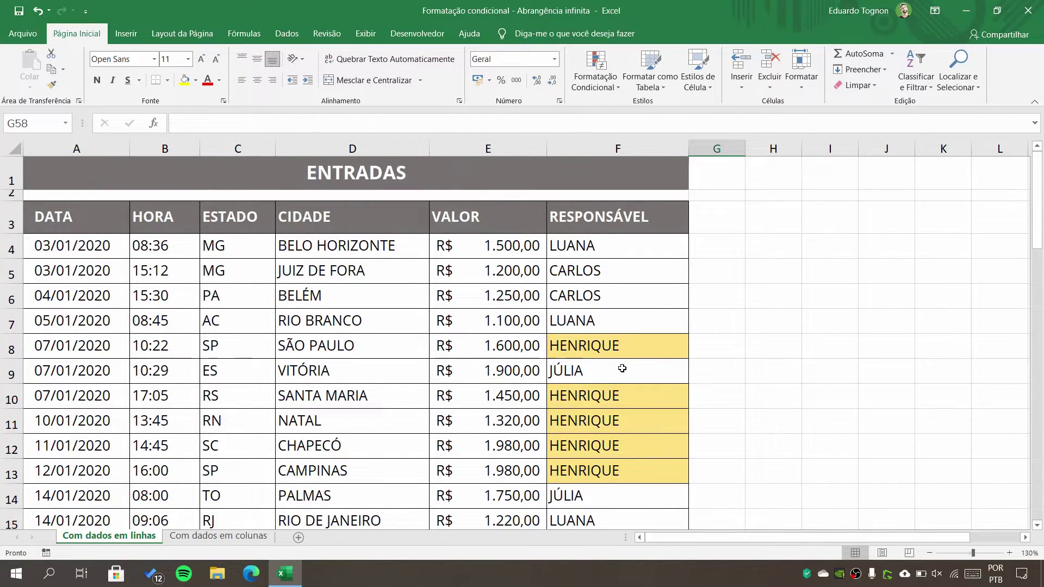
pyautogui.scroll(-8, 620, 358)
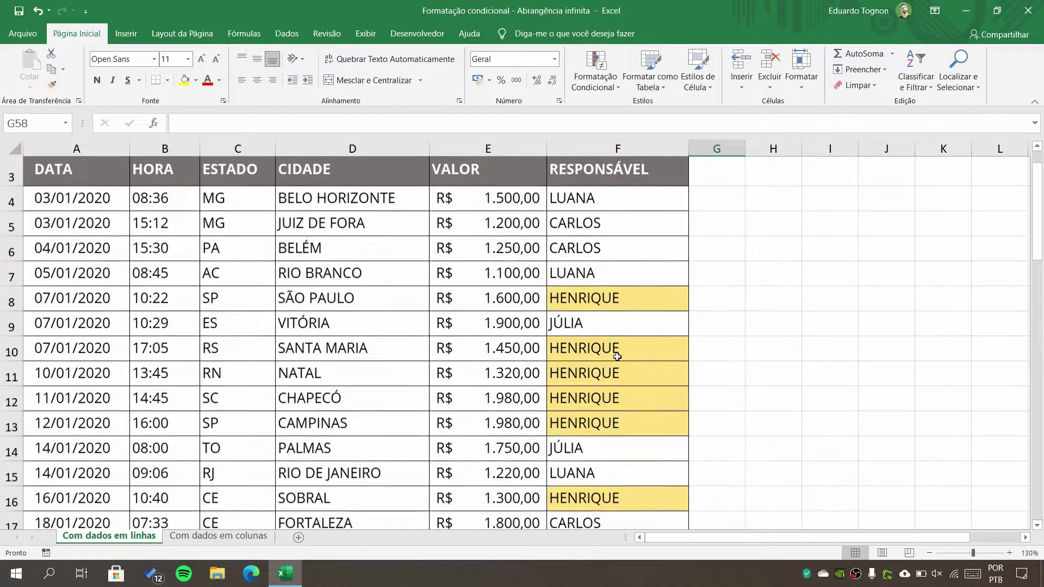
pyautogui.scroll(-14, 602, 328)
pyautogui.moveTo(568, 260); pyautogui.dragTo(571, 438)
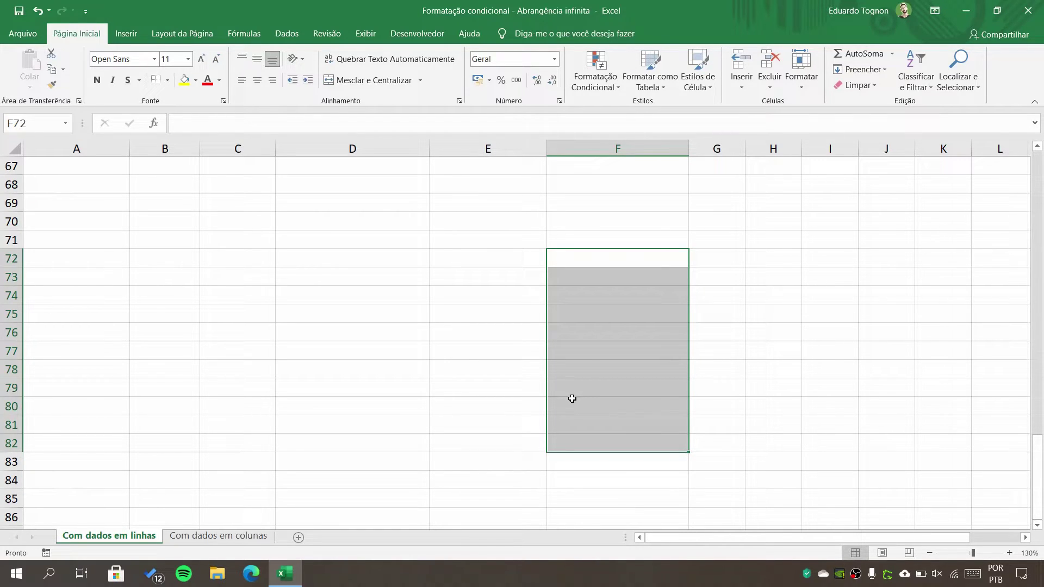
pyautogui.click(622, 148)
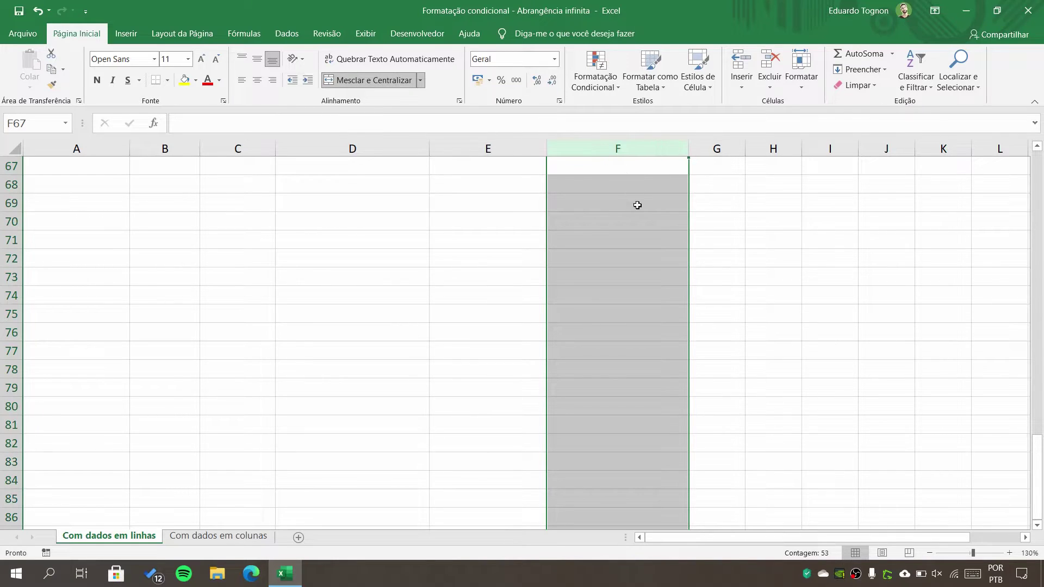
pyautogui.scroll(6, 598, 259)
pyautogui.scroll(-1, 597, 264)
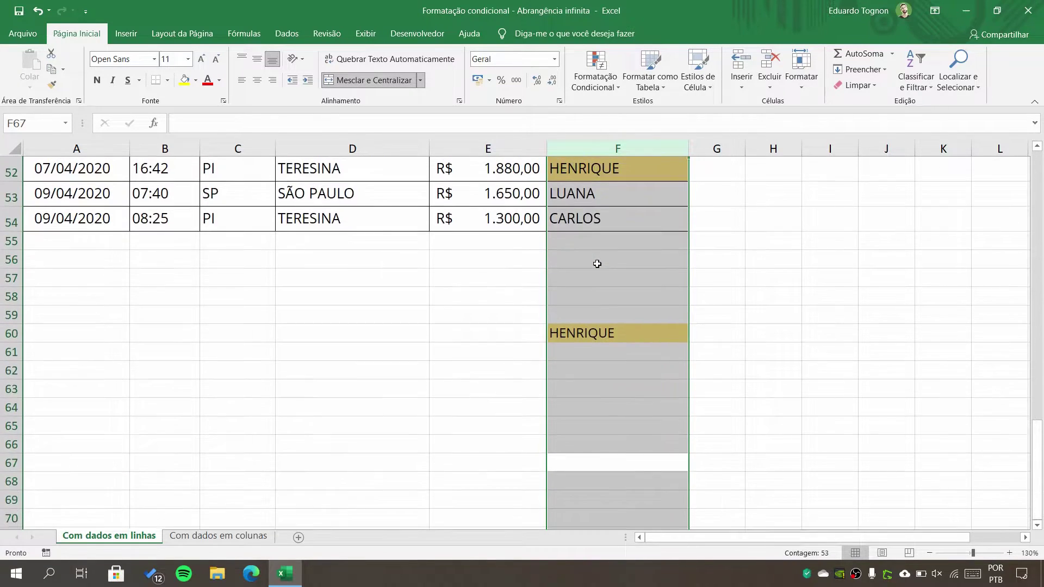
pyautogui.scroll(-2, 597, 264)
pyautogui.click(596, 319)
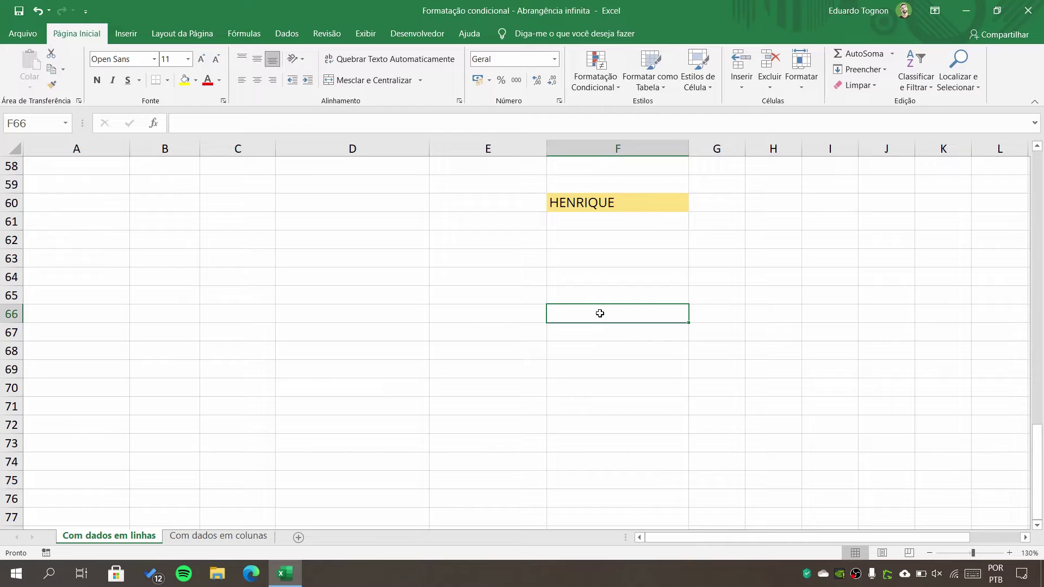
# - Test the rule on header cell F3 by entering the responsible person's name it targets, and undo that entry
pyautogui.hotkey('ctrl', 'Up')
pyautogui.hotkey('ctrl', 'Up')
pyautogui.hotkey('ctrl', 'Up')
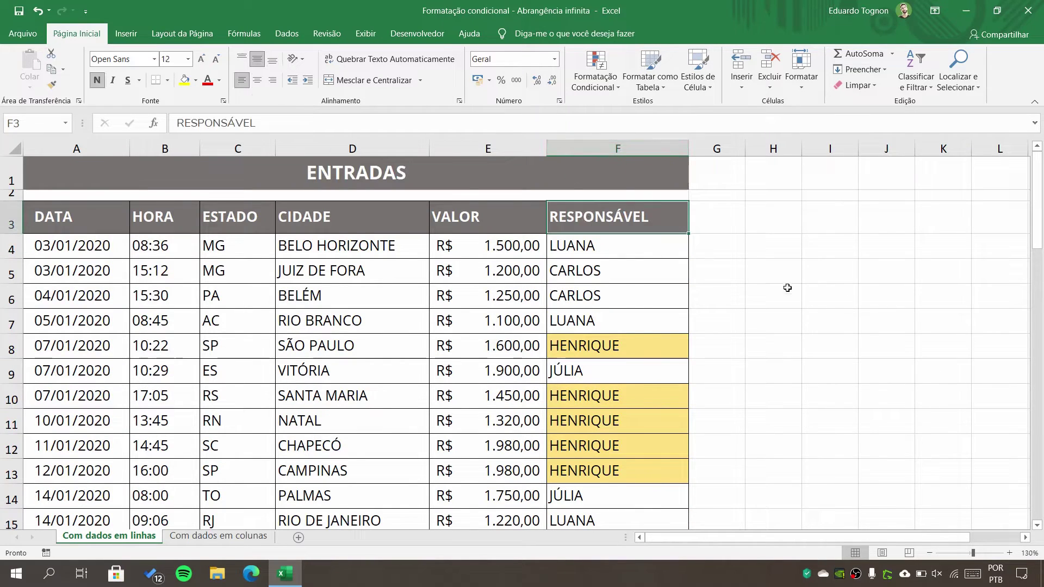
pyautogui.write('HENRIQUE')
pyautogui.press('Return')
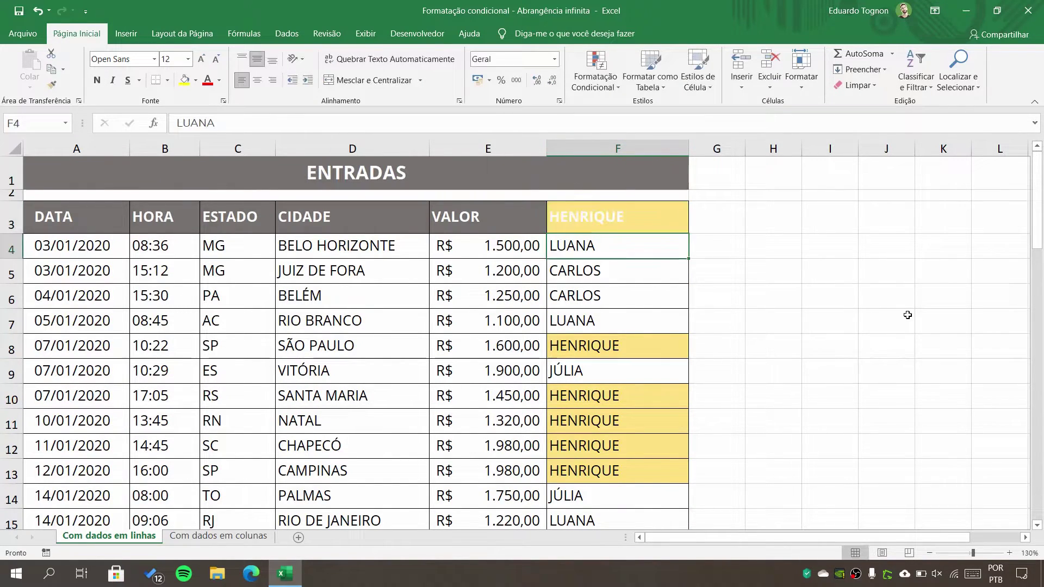
pyautogui.click(645, 216)
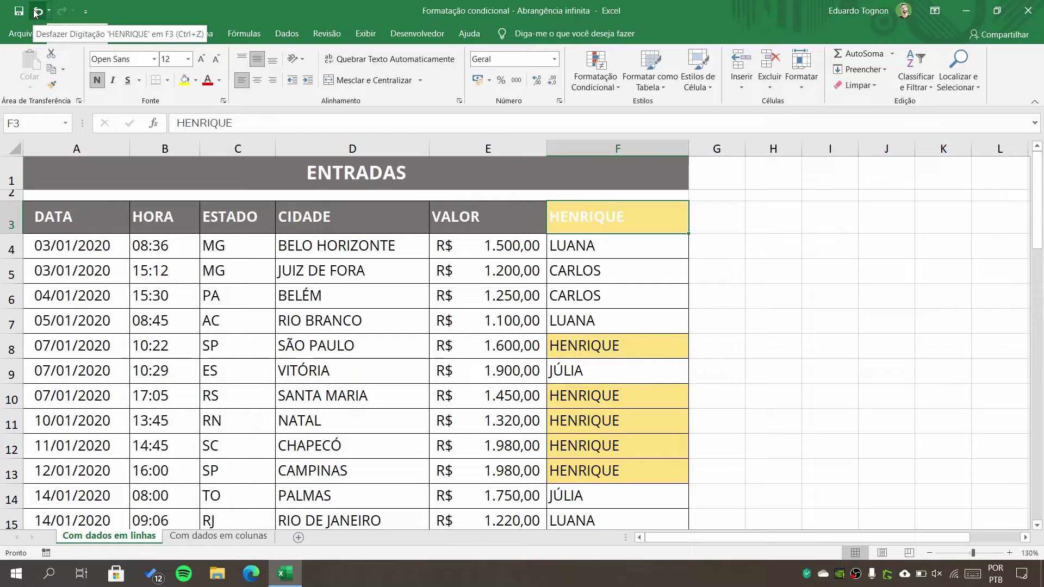
pyautogui.click(35, 12)
# - Clear the conditional formatting rules from header cell F3 only
pyautogui.click(736, 328)
pyautogui.click(609, 236)
pyautogui.click(608, 229)
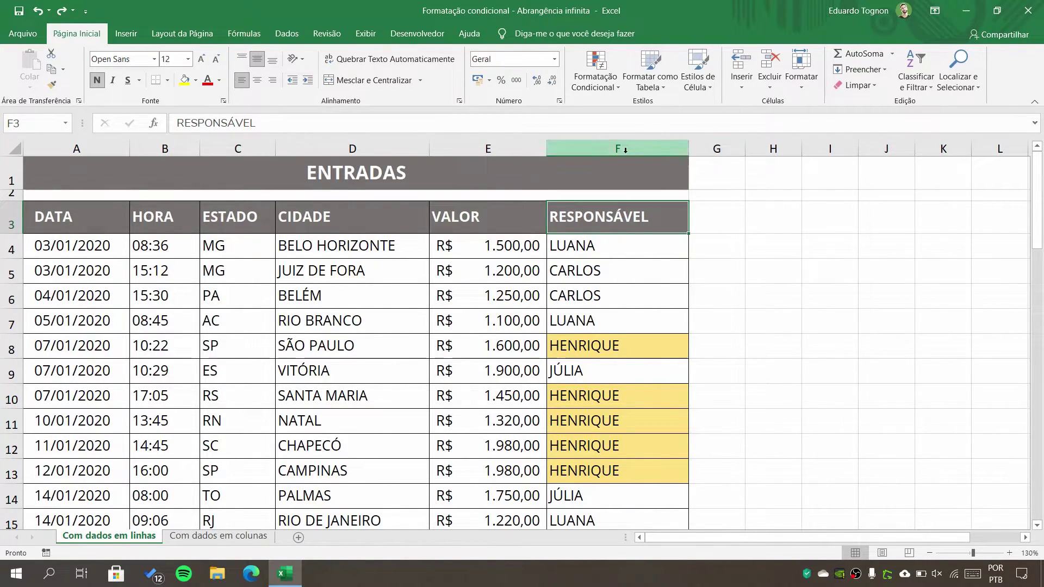
pyautogui.click(599, 75)
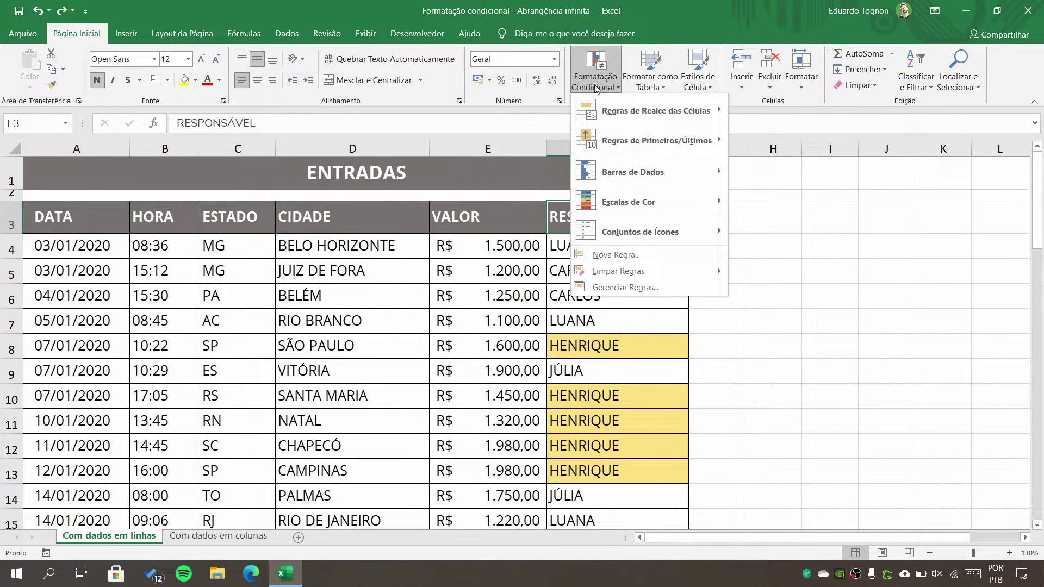
pyautogui.moveTo(603, 273)
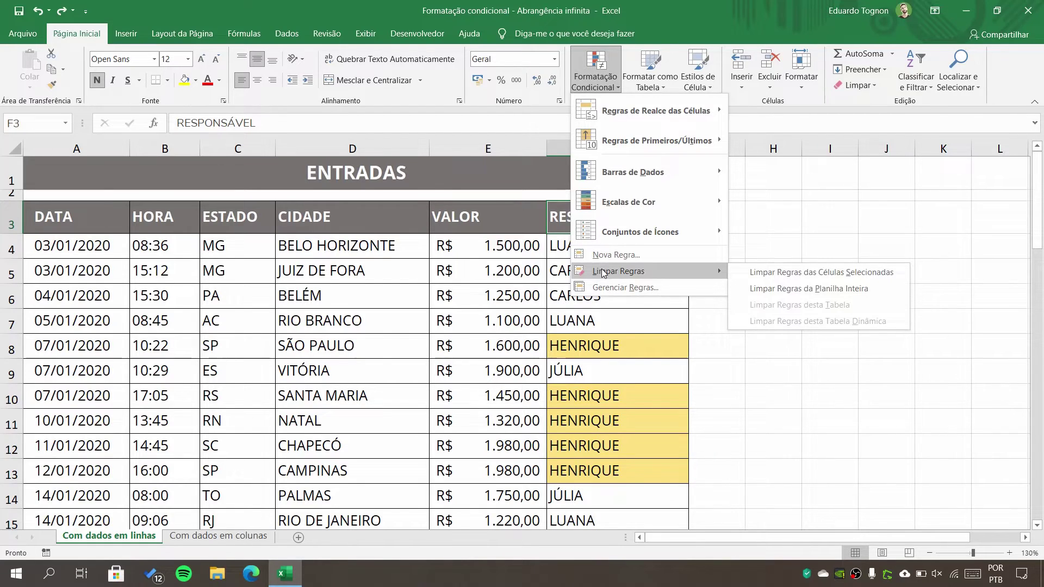
pyautogui.click(776, 272)
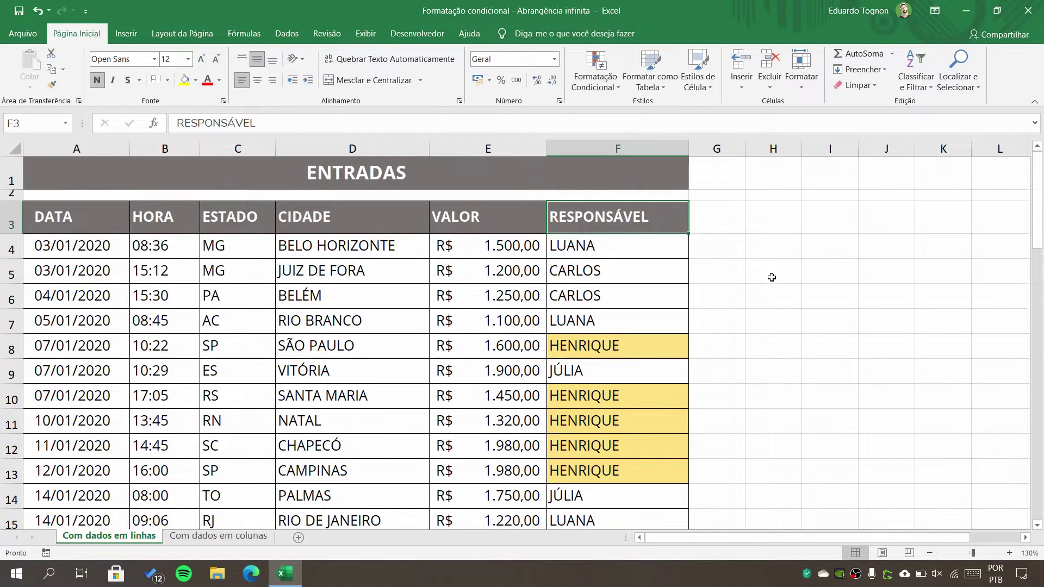
pyautogui.click(772, 276)
pyautogui.scroll(-2, 634, 424)
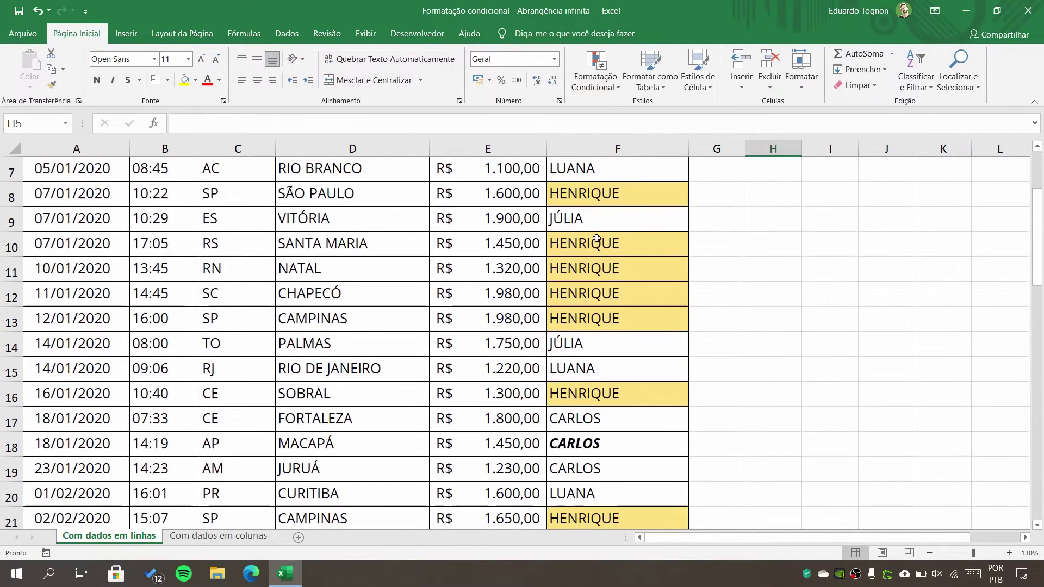
pyautogui.scroll(1, 616, 408)
pyautogui.scroll(2, 616, 408)
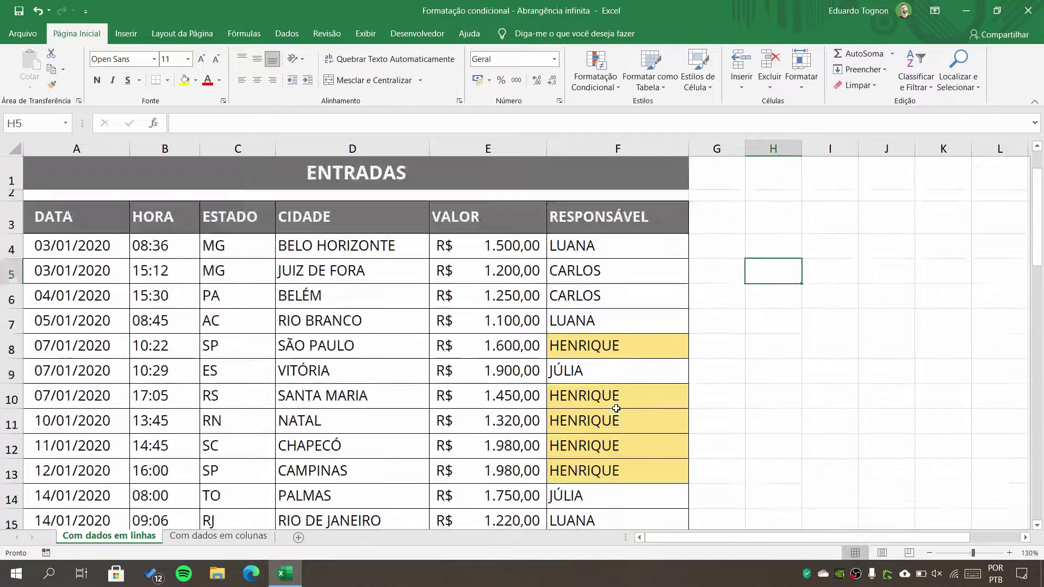
# - Retest header cell F3 without the rule by entering the targeted person's name, and restore the RESPONSÁVEL heading
pyautogui.click(669, 217)
pyautogui.write('HE')
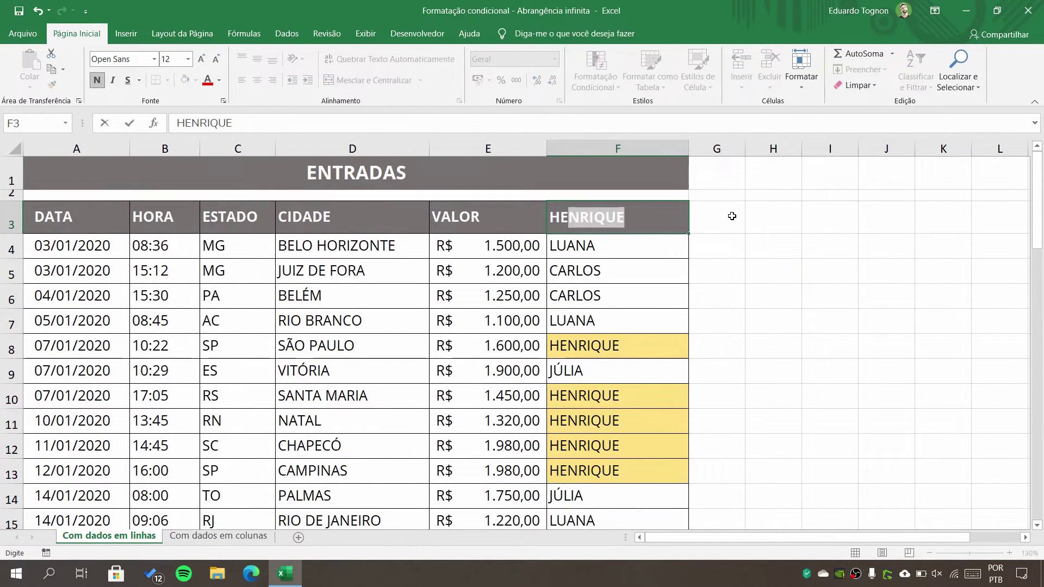
pyautogui.press('Return')
pyautogui.press('Up')
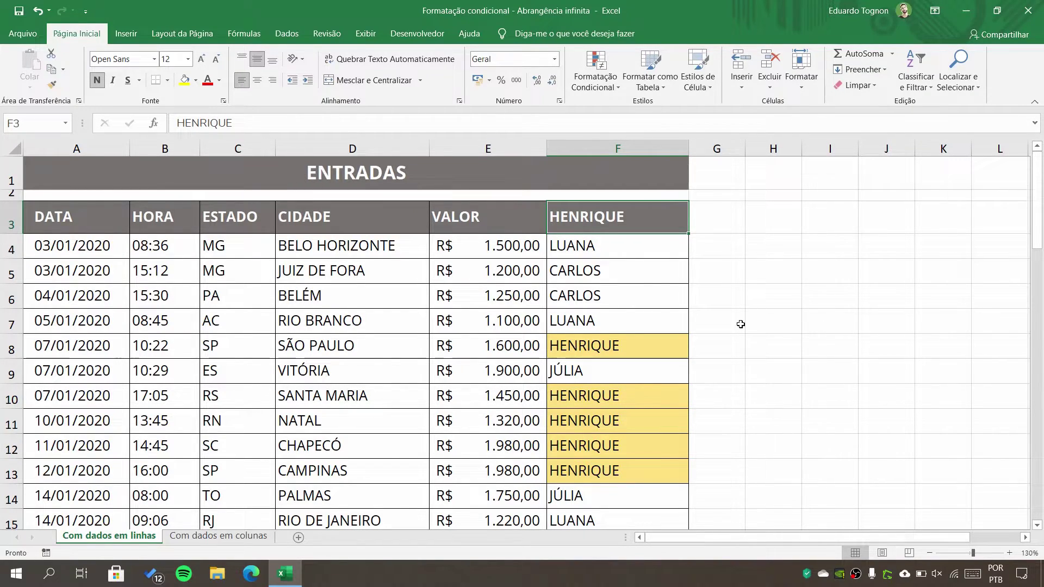
pyautogui.hotkey('ctrl', 'z')
# - Apply all borders to the empty cells F62:F66 below the table
pyautogui.scroll(-20, 784, 269)
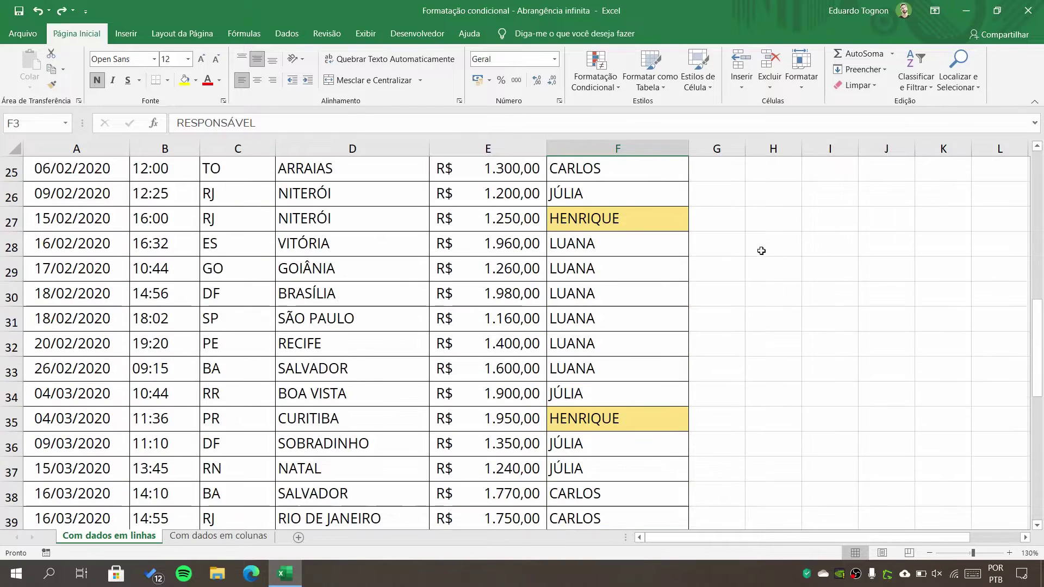
pyautogui.scroll(3, 608, 308)
pyautogui.scroll(4, 609, 308)
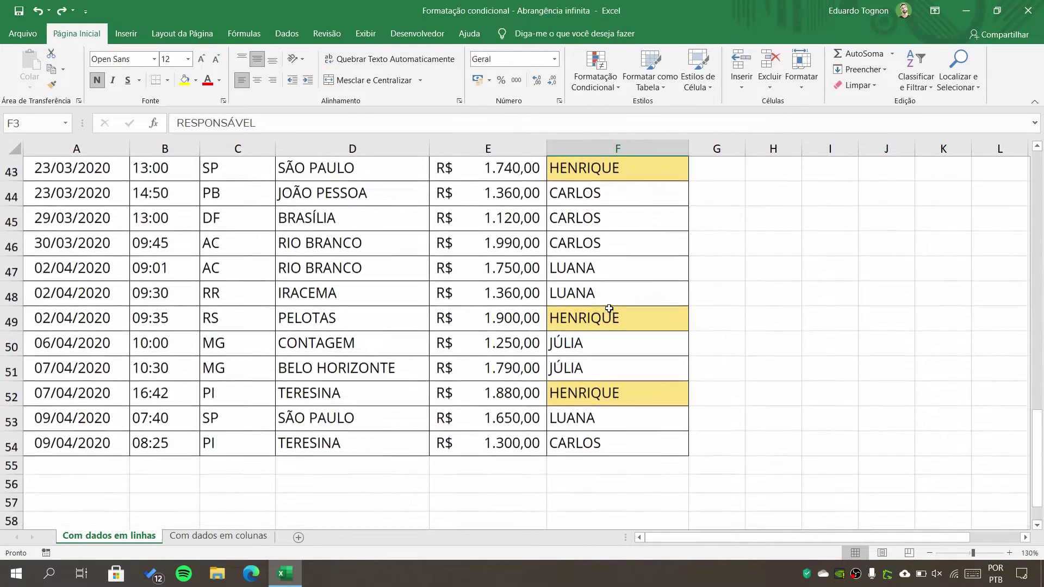
pyautogui.scroll(-2, 576, 353)
pyautogui.scroll(-1, 578, 369)
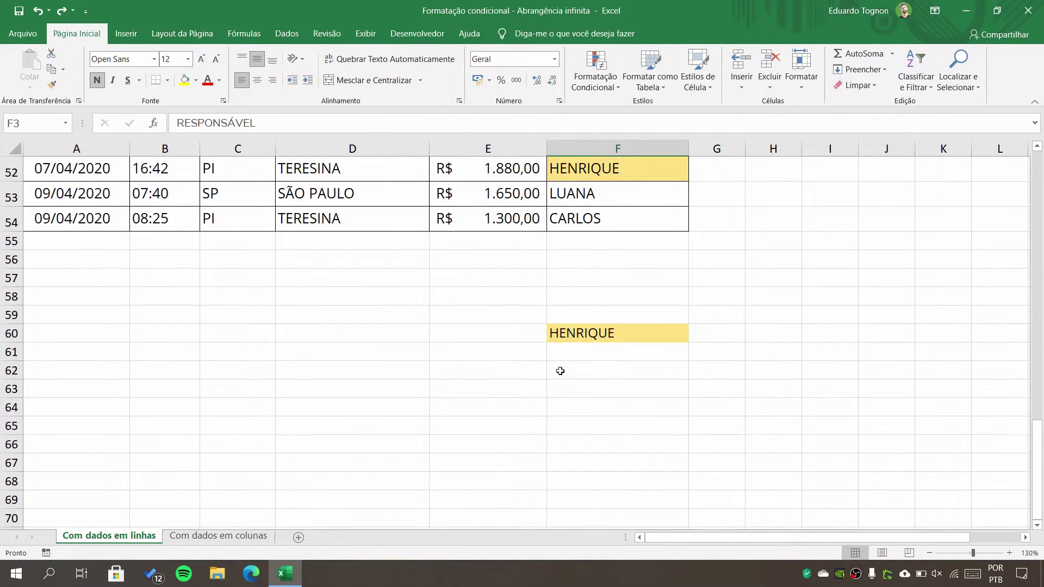
pyautogui.moveTo(560, 370); pyautogui.dragTo(647, 450)
pyautogui.click(167, 80)
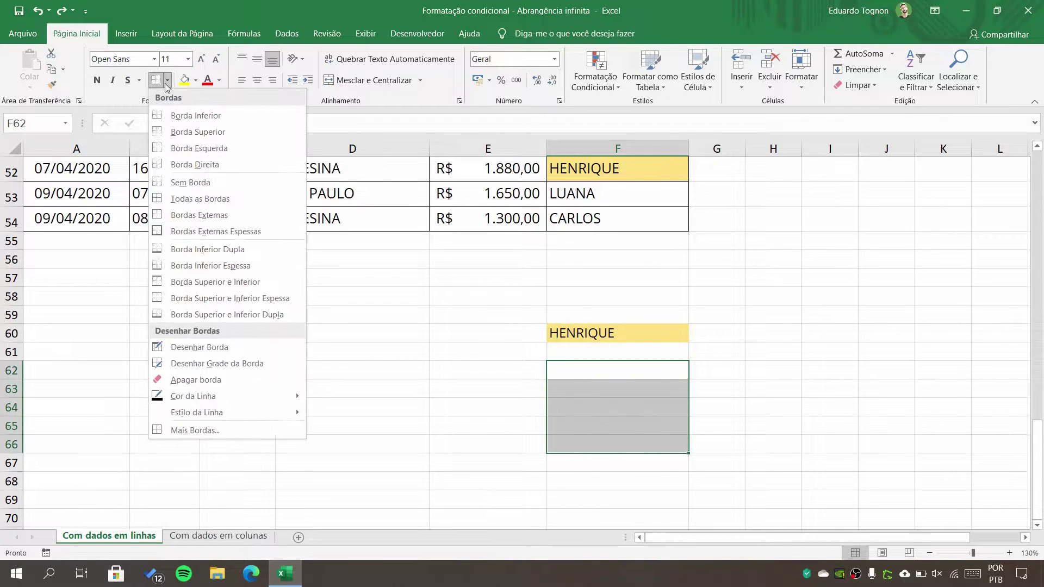
pyautogui.click(195, 198)
pyautogui.click(920, 386)
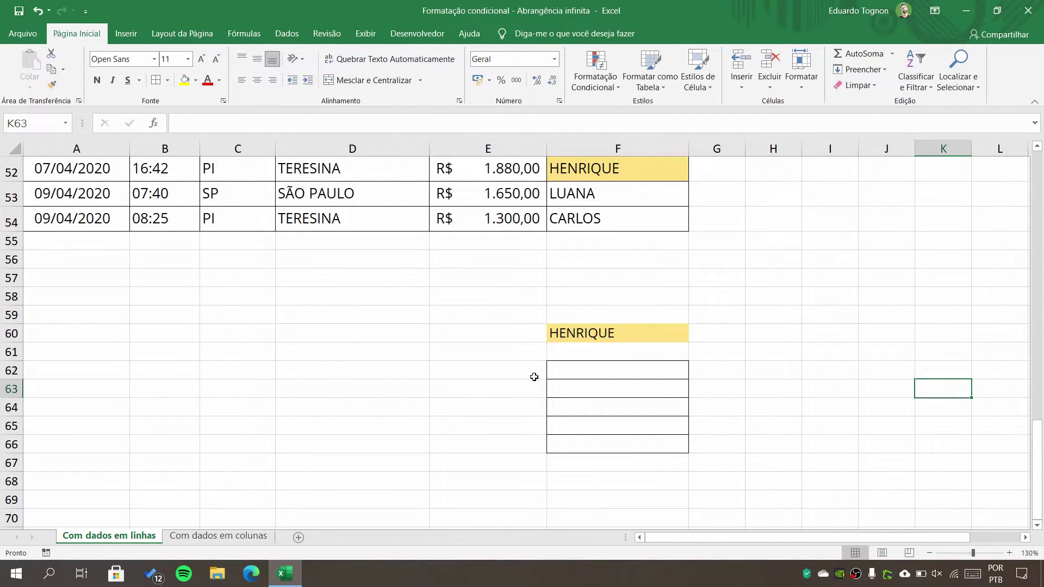
# - Clear the conditional formatting rules from the bordered cells F62:F66
pyautogui.moveTo(600, 370); pyautogui.dragTo(608, 444)
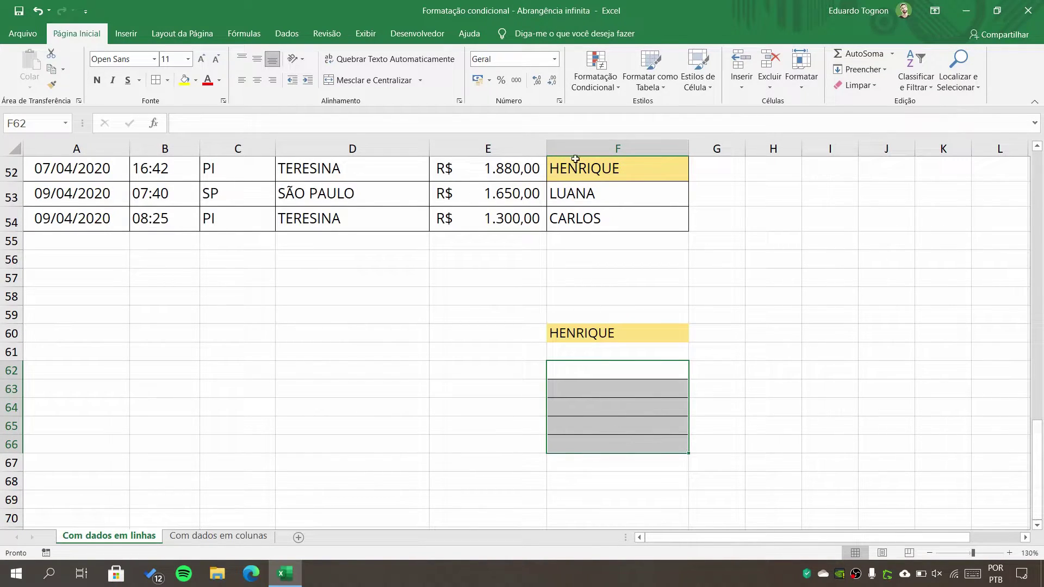
pyautogui.click(598, 83)
pyautogui.moveTo(630, 275)
pyautogui.click(810, 274)
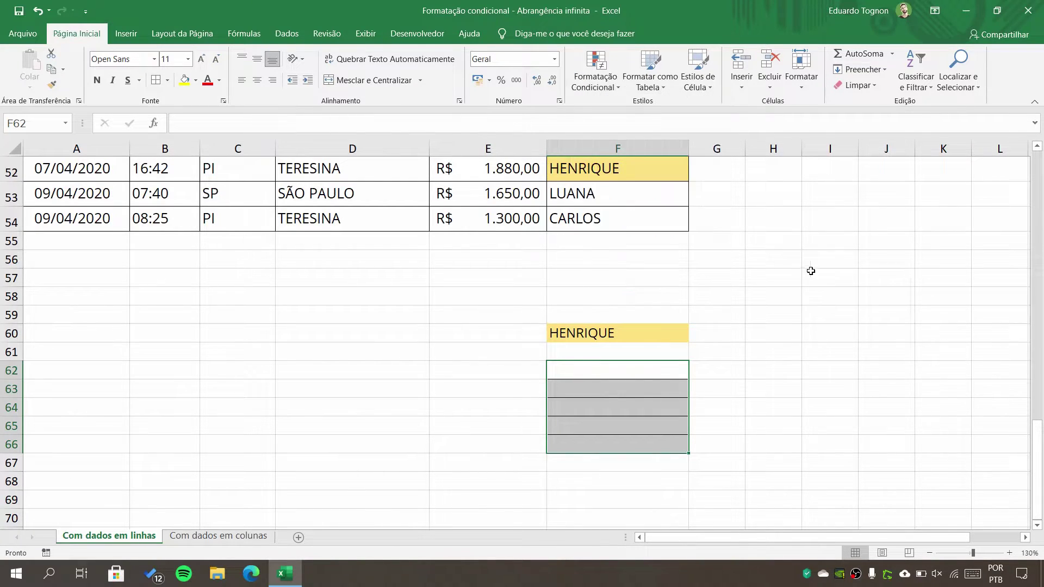
pyautogui.click(790, 334)
# - Enter the rule's targeted person's name in F63, inside the bordered block, to test the excluded range
pyautogui.click(598, 389)
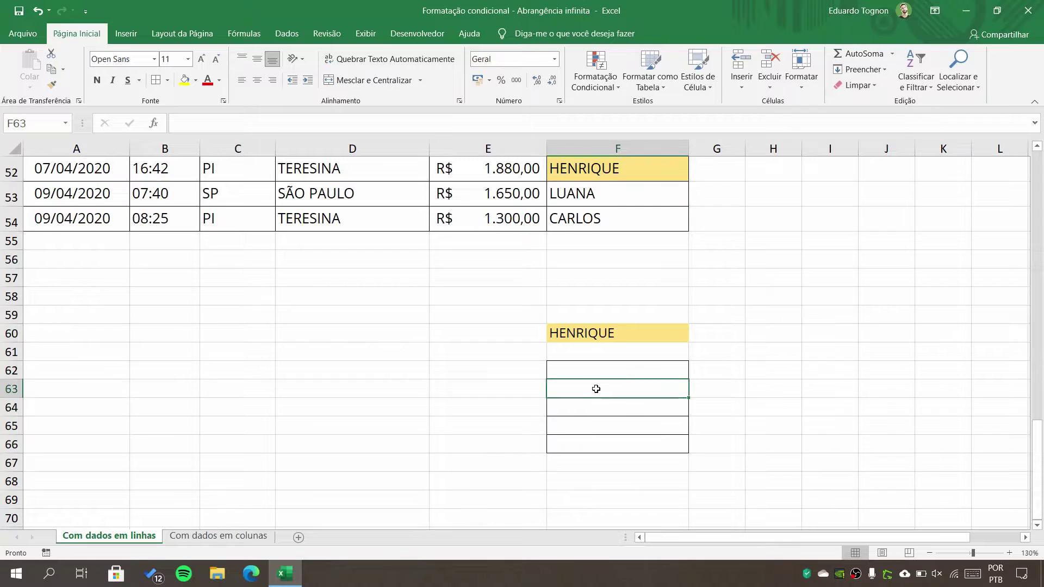
pyautogui.write('HENRI')
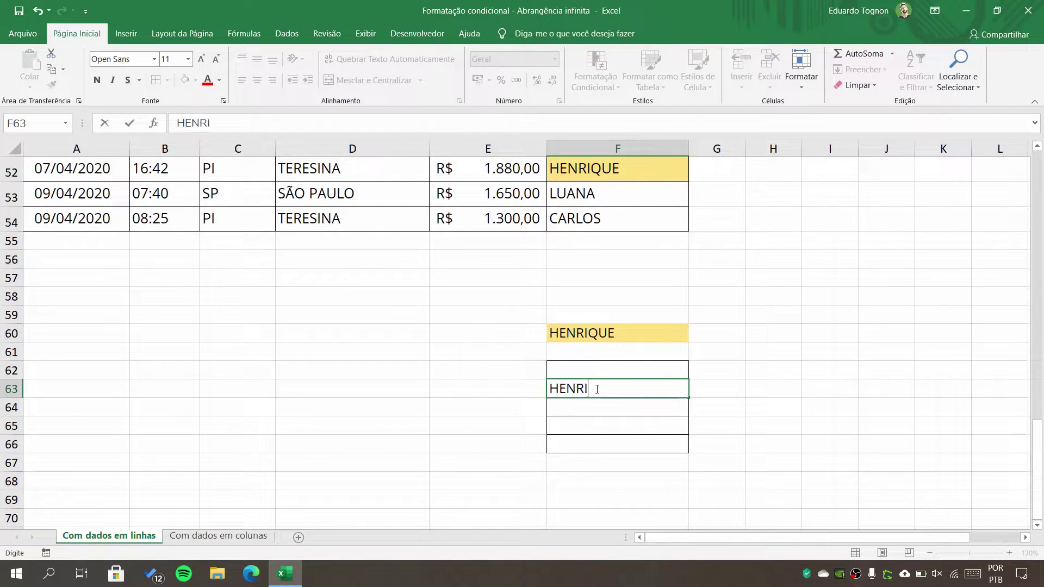
pyautogui.write('QUE')
pyautogui.press('Return')
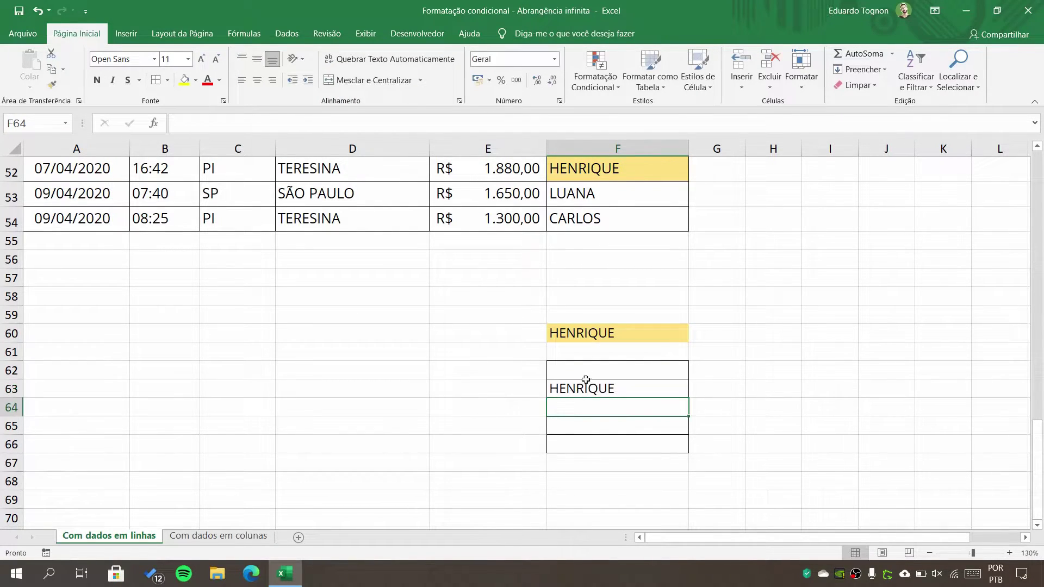
# - Enter the same responsible person's name in F70, below the bordered block, to test a cell still covered by the rule
pyautogui.scroll(-1, 598, 426)
pyautogui.click(599, 437)
pyautogui.write('H')
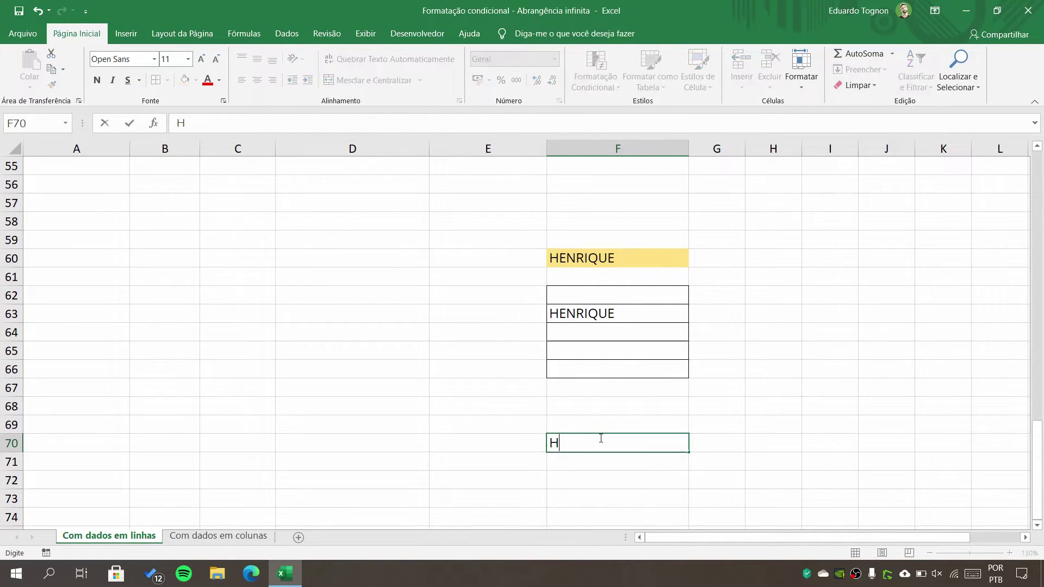
pyautogui.write('ENRIQUE')
pyautogui.press('Return')
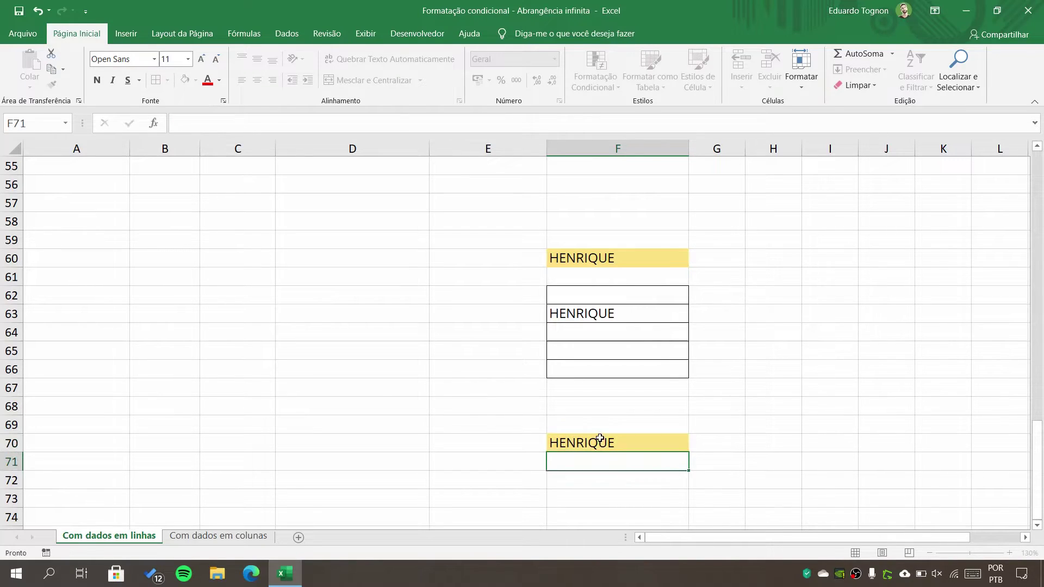
pyautogui.click(769, 451)
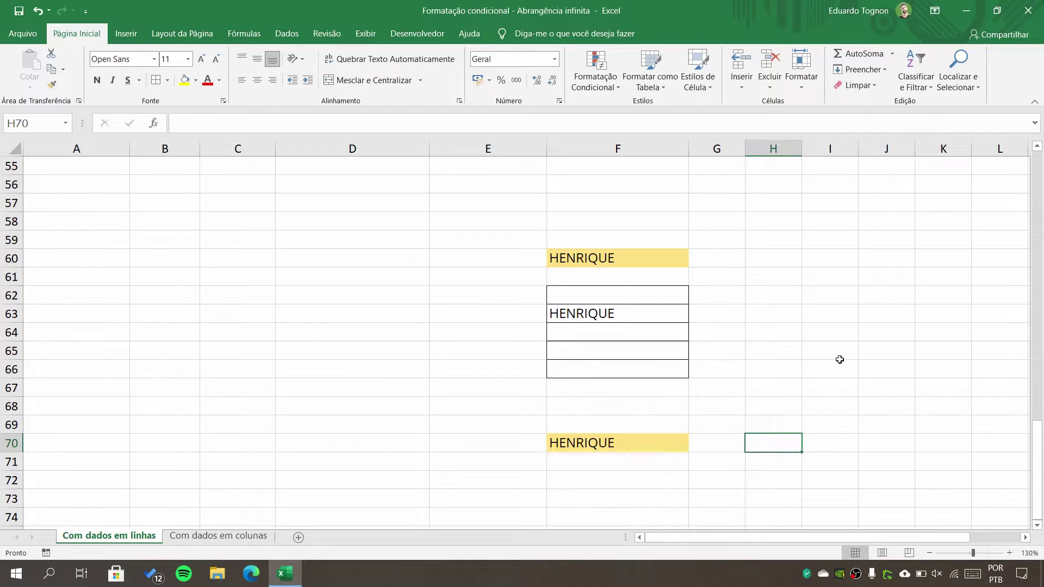
# - Widen column H to about 17.89 and enter in H3 the responsible person's name found in F6
pyautogui.scroll(18, 839, 358)
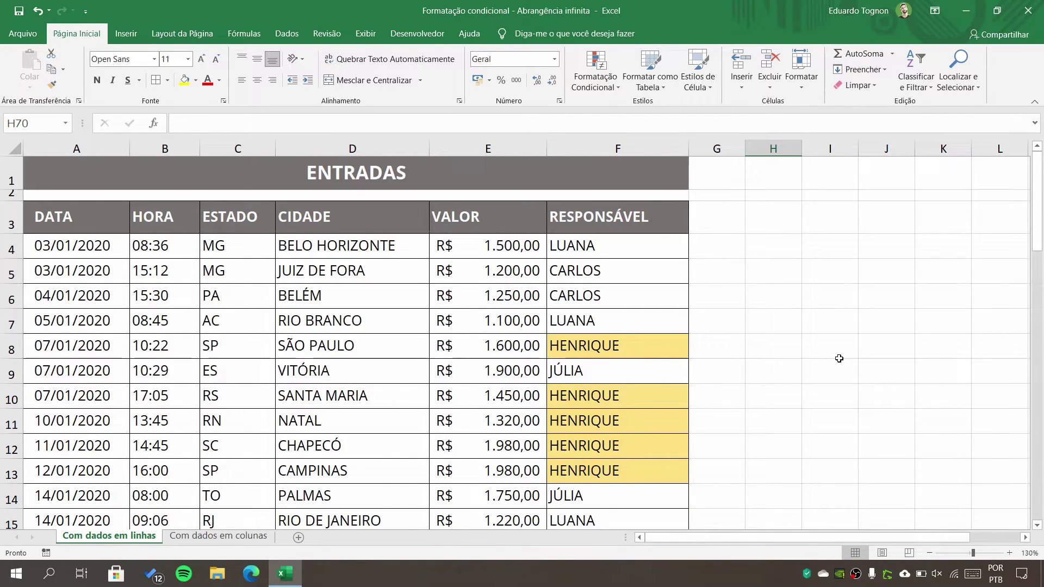
pyautogui.click(674, 288)
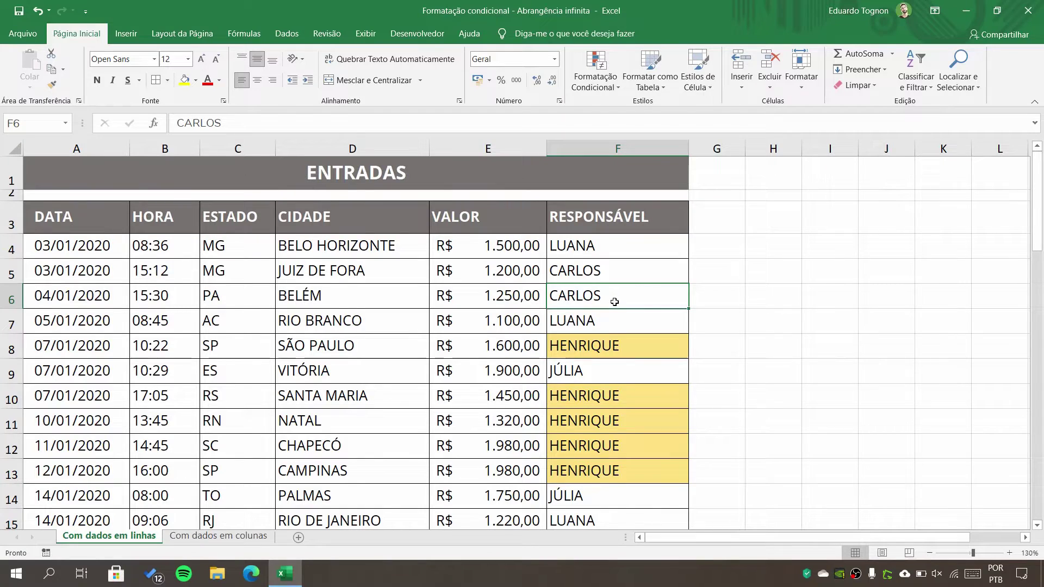
pyautogui.moveTo(799, 143); pyautogui.dragTo(863, 144)
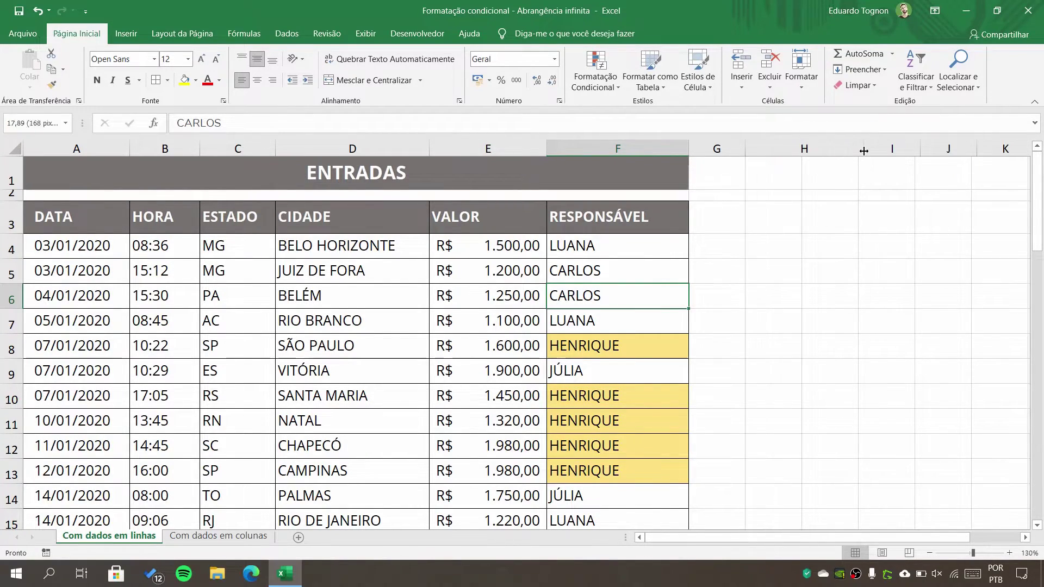
pyautogui.click(805, 222)
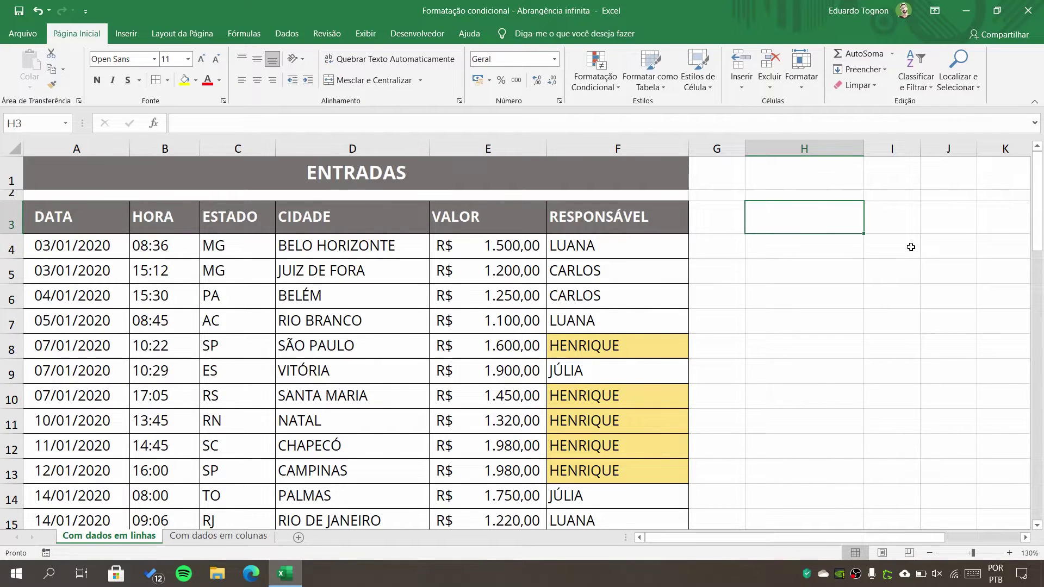
pyautogui.write('CAR')
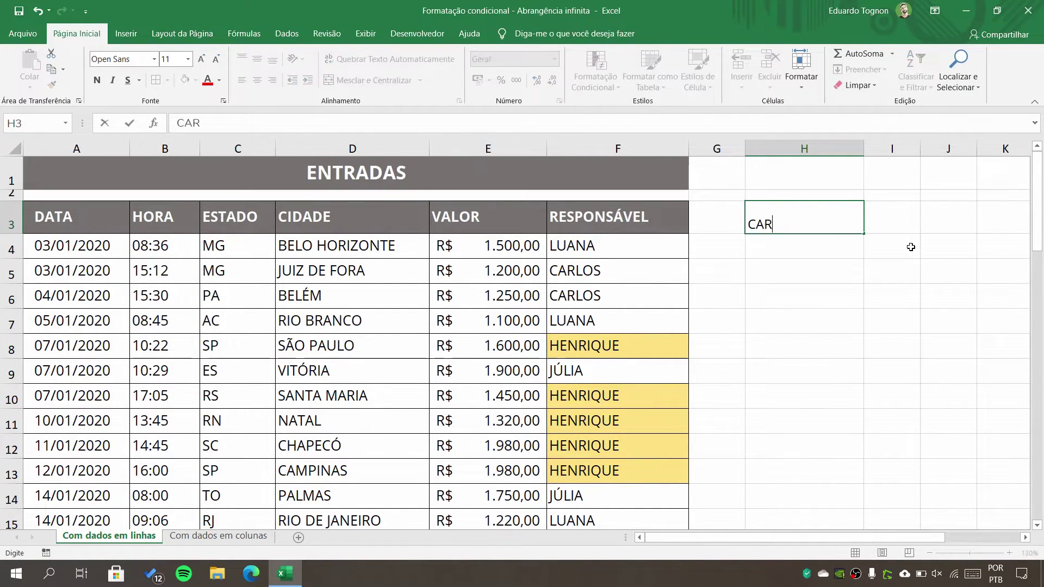
pyautogui.write('LOS')
pyautogui.press('Return')
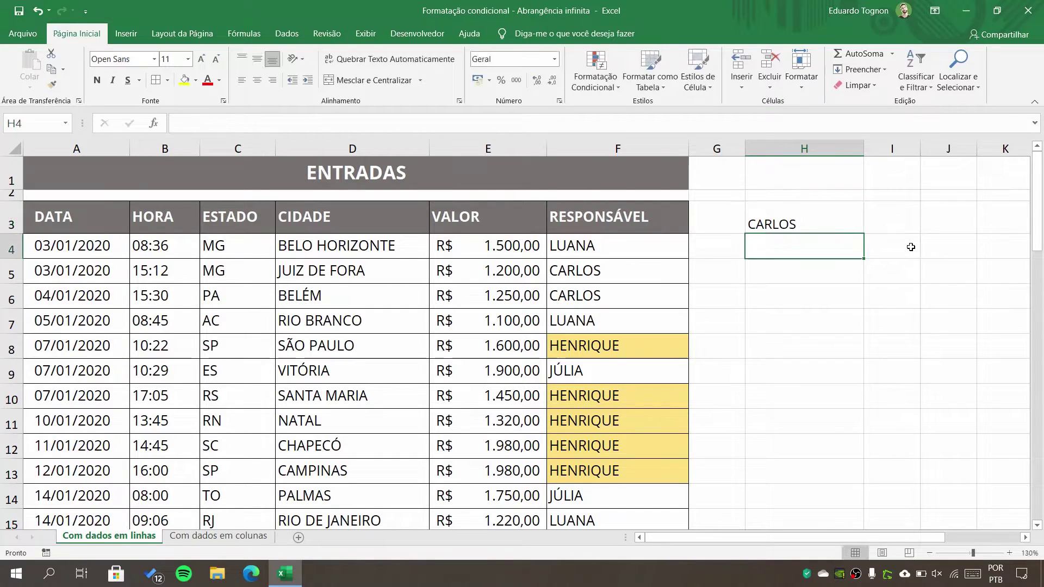
# - Centre the name in H3 both vertically and horizontally and apply all borders to the cell
pyautogui.click(842, 208)
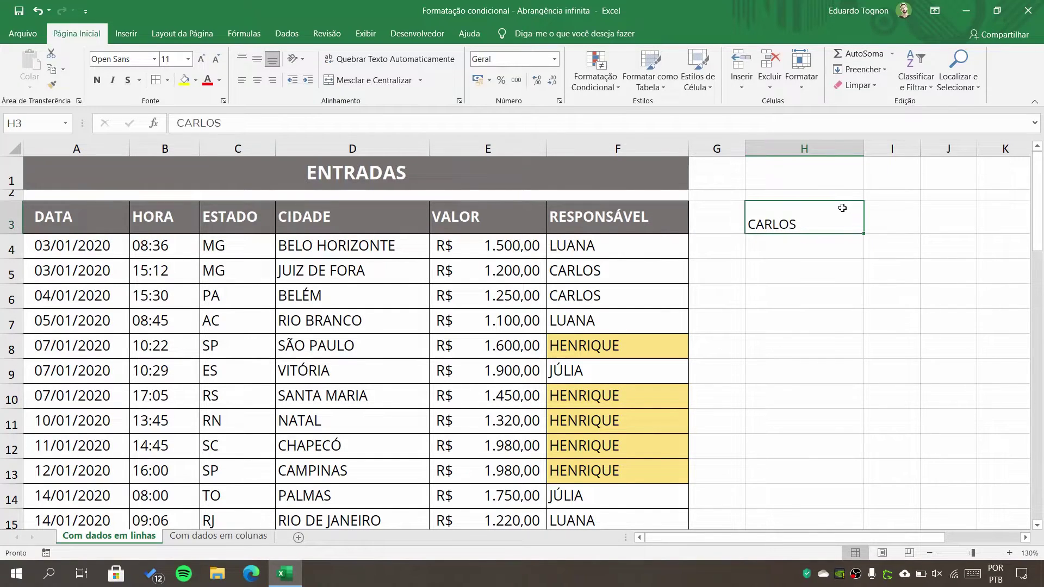
pyautogui.click(257, 59)
pyautogui.click(256, 80)
pyautogui.click(808, 275)
pyautogui.click(799, 220)
pyautogui.click(156, 80)
pyautogui.click(738, 323)
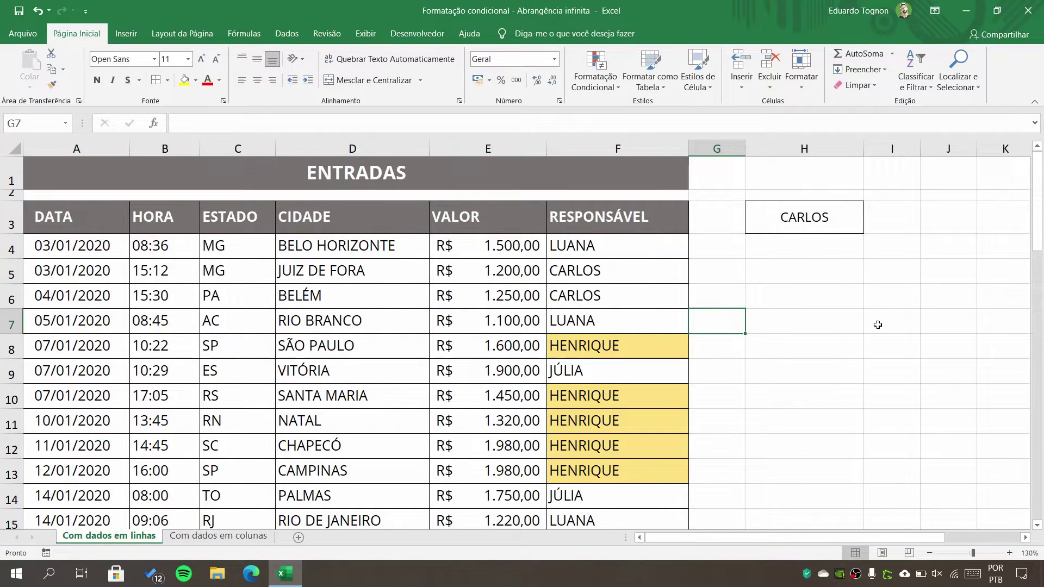
# - Open the conditional formatting rules manager for F4 and select the existing cell-value rule
pyautogui.click(801, 213)
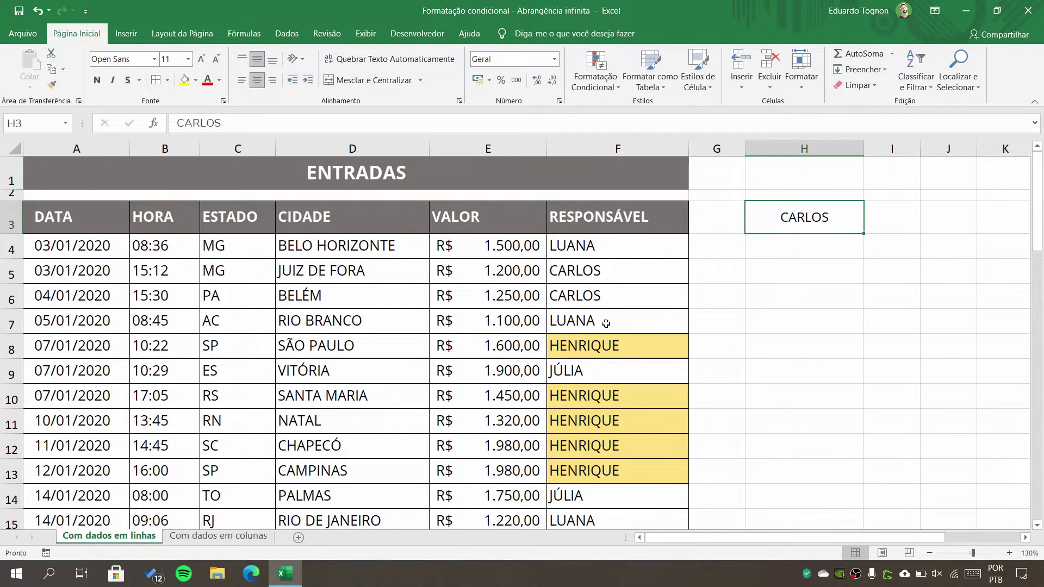
pyautogui.click(615, 238)
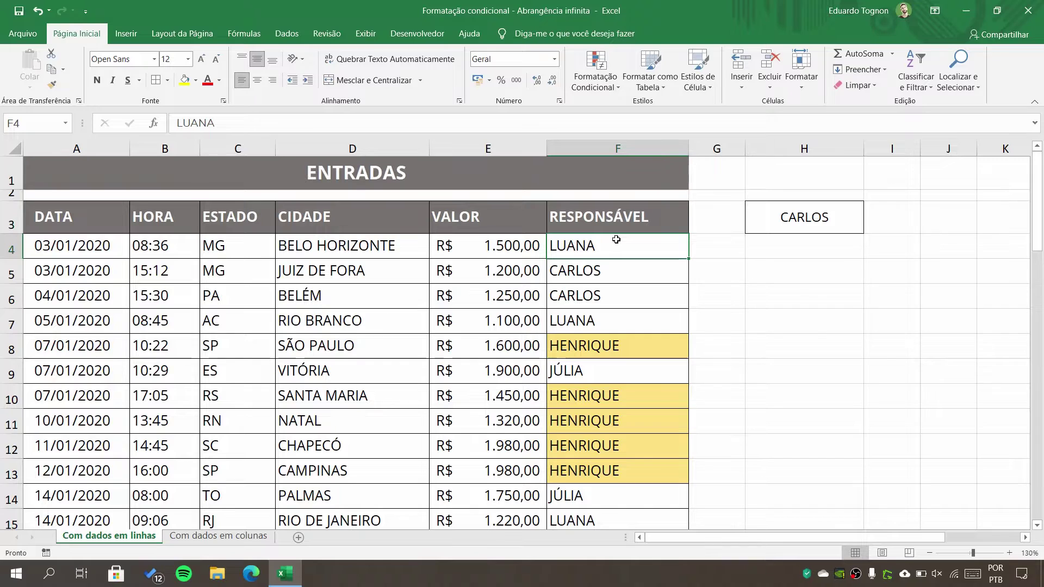
pyautogui.click(587, 78)
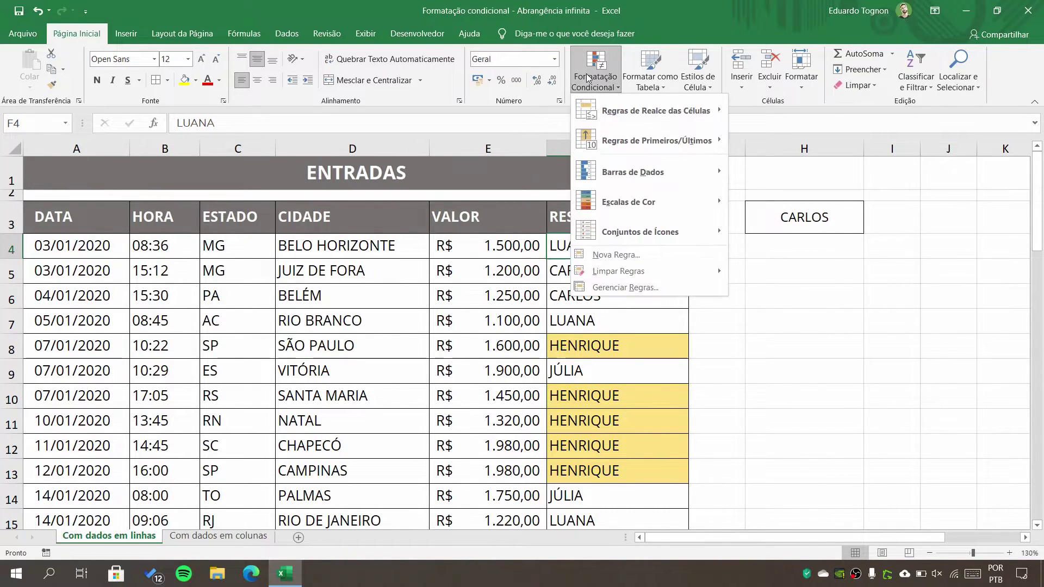
pyautogui.click(625, 288)
pyautogui.moveTo(819, 296); pyautogui.dragTo(463, 201)
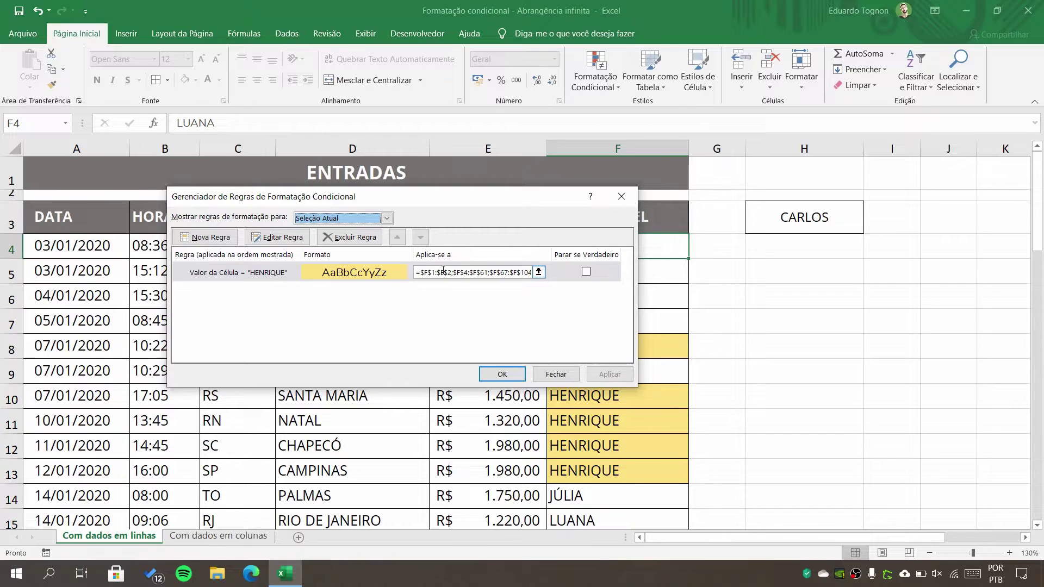
pyautogui.moveTo(445, 198); pyautogui.dragTo(352, 215)
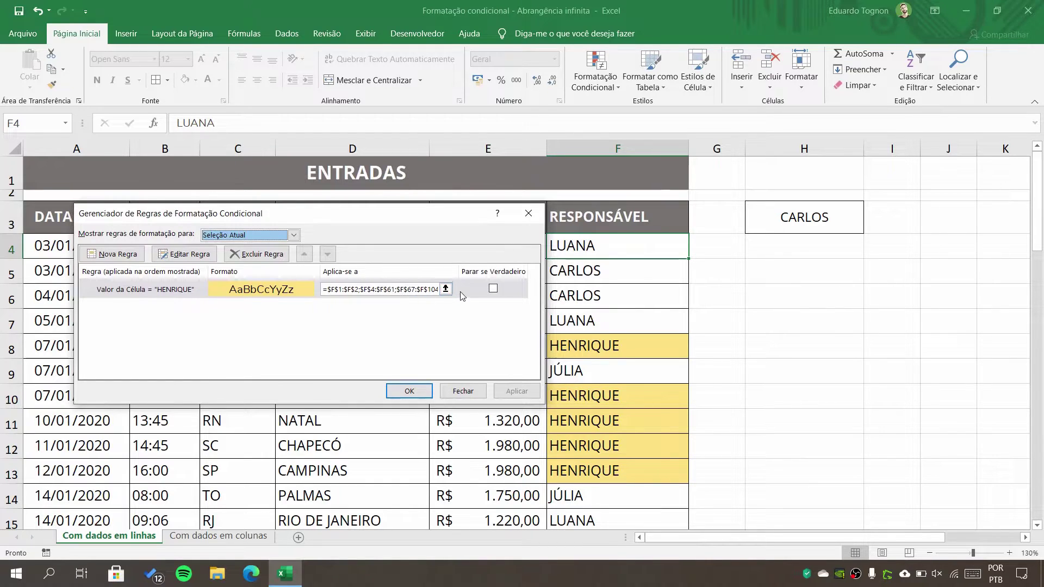
pyautogui.moveTo(489, 213); pyautogui.dragTo(486, 248)
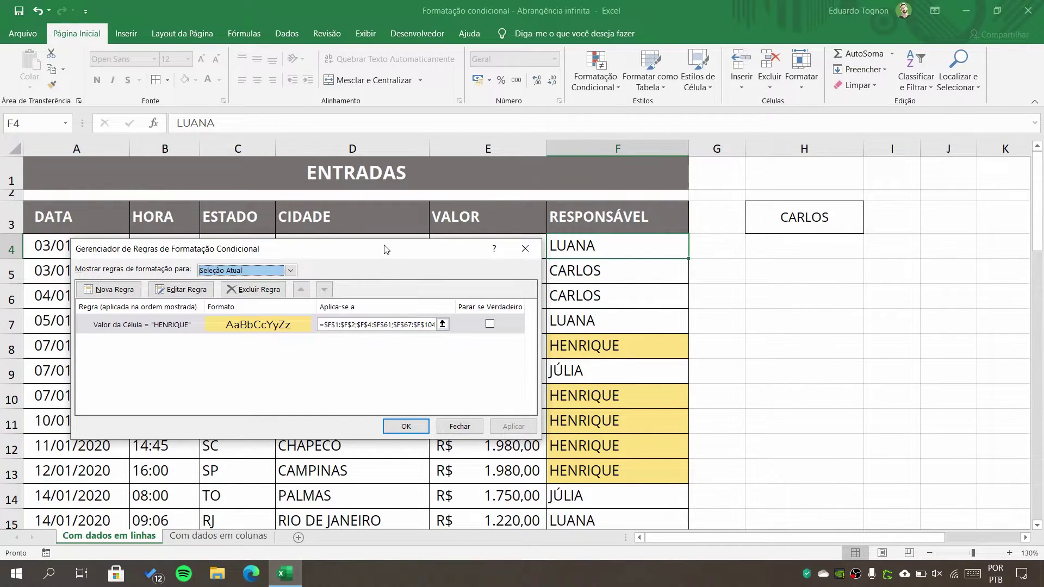
pyautogui.moveTo(385, 248); pyautogui.dragTo(469, 254)
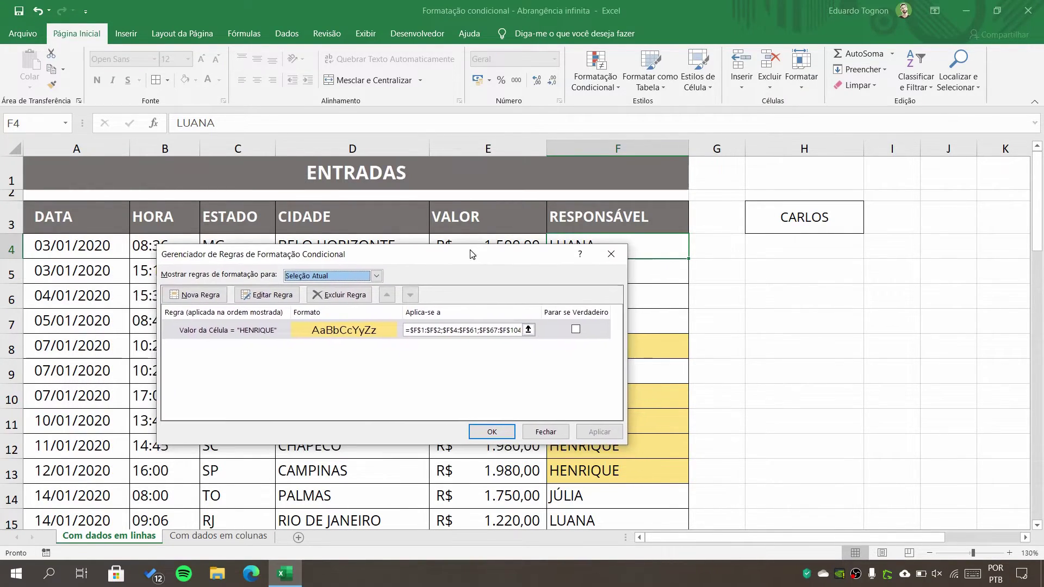
pyautogui.click(209, 331)
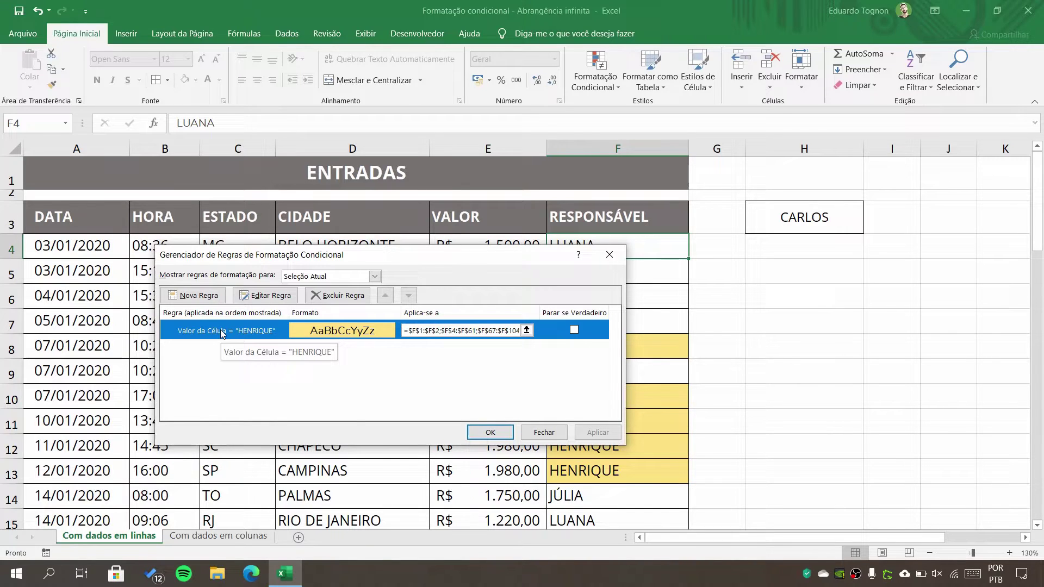
pyautogui.moveTo(272, 255); pyautogui.dragTo(224, 273)
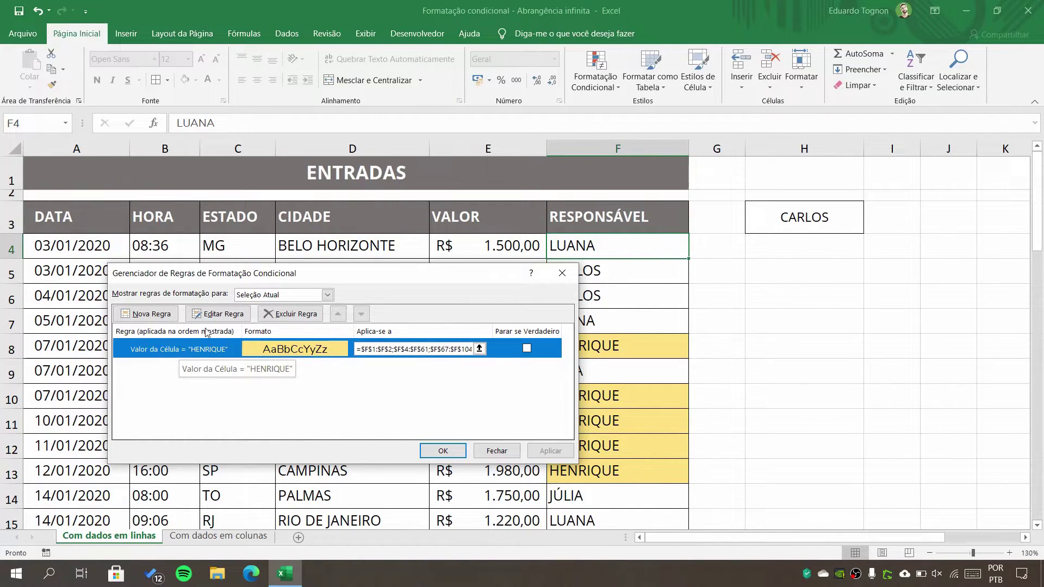
# - Edit the selected rule to format cells whose value is equal to =$H$3, and apply it
pyautogui.click(218, 314)
pyautogui.moveTo(359, 250); pyautogui.dragTo(415, 157)
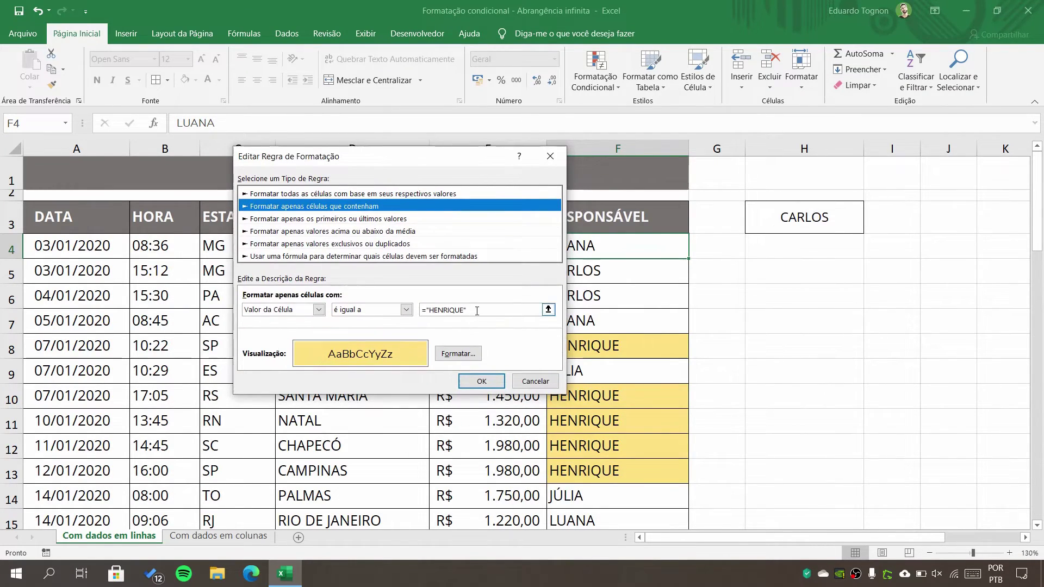
pyautogui.moveTo(476, 310); pyautogui.dragTo(419, 310)
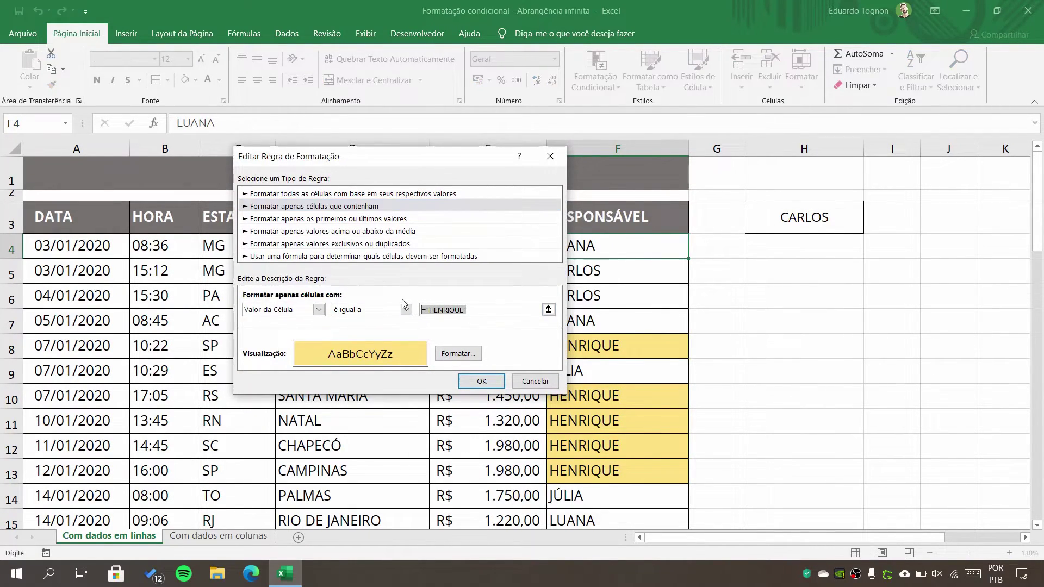
pyautogui.press('Delete')
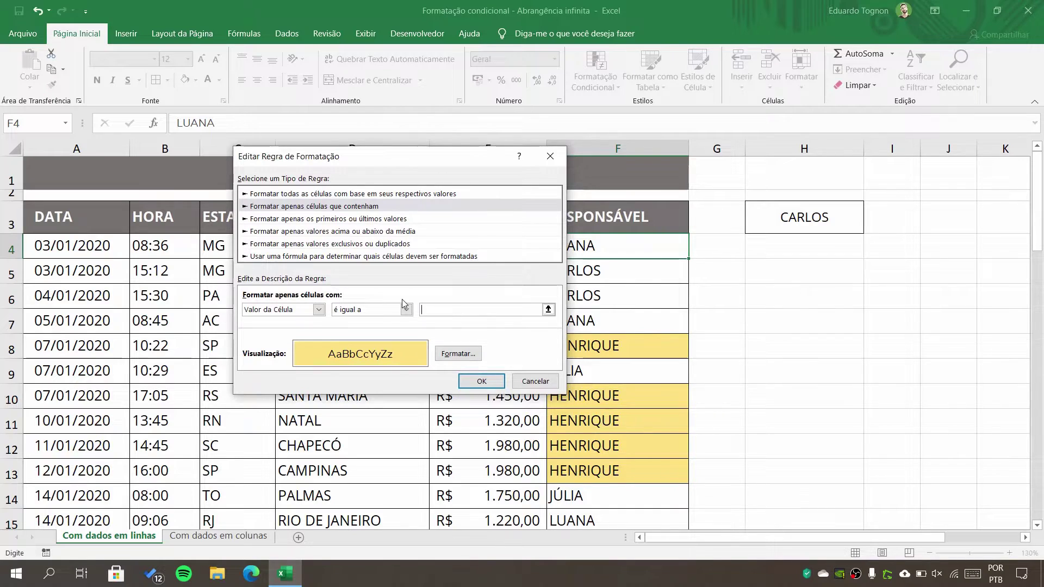
pyautogui.click(548, 309)
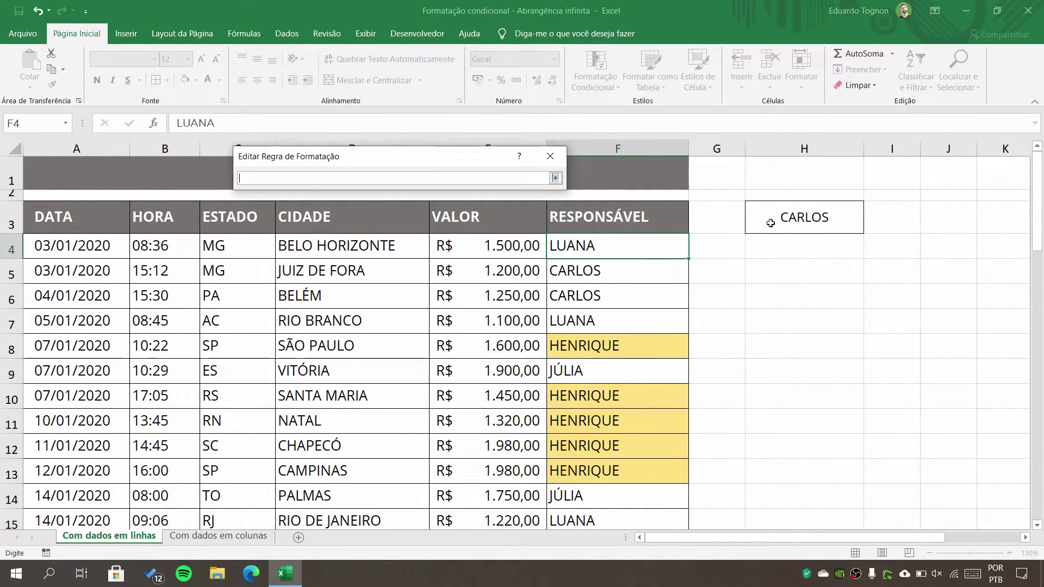
pyautogui.click(782, 211)
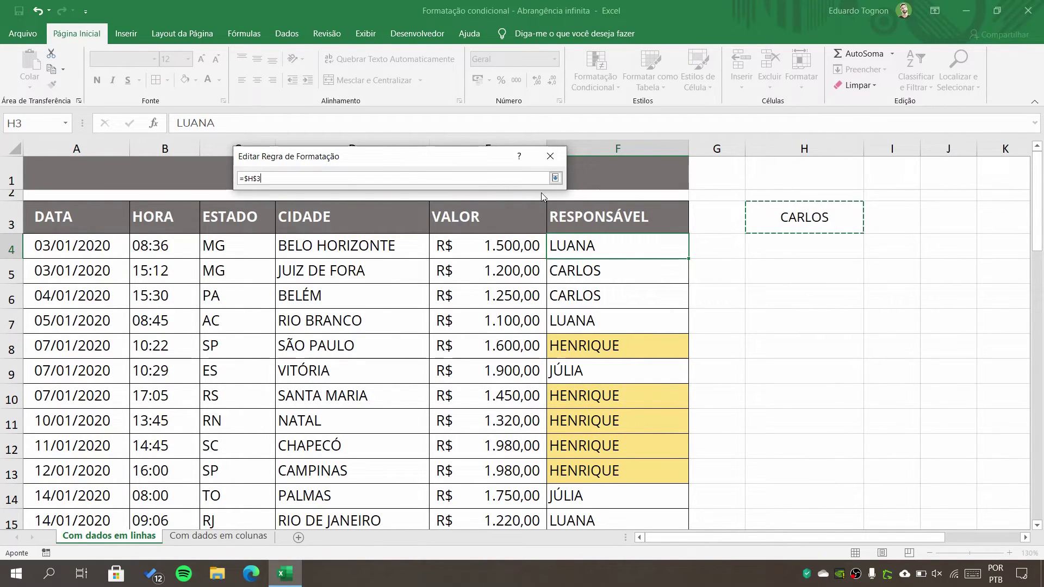
pyautogui.click(554, 179)
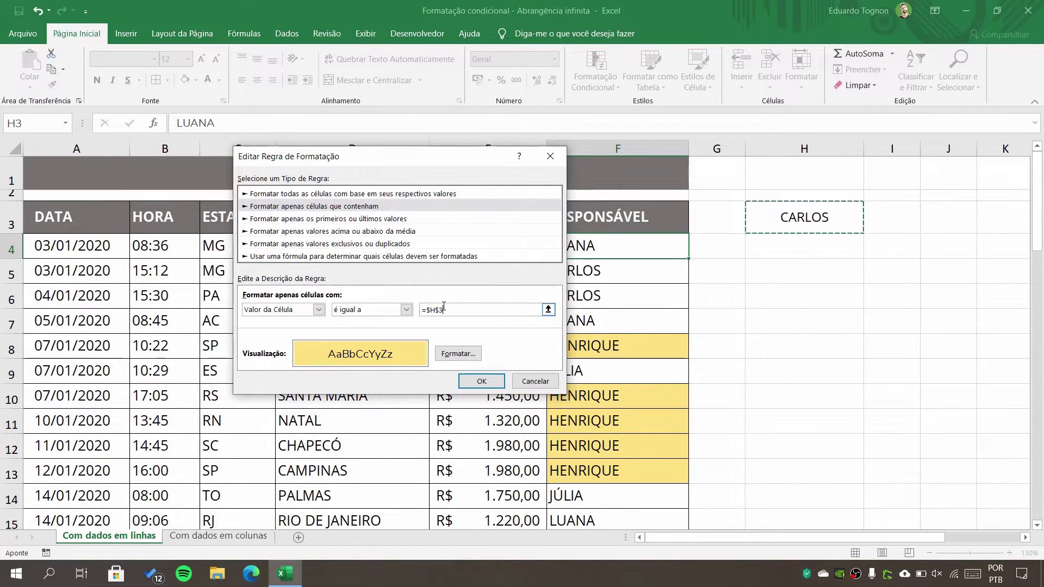
pyautogui.click(481, 381)
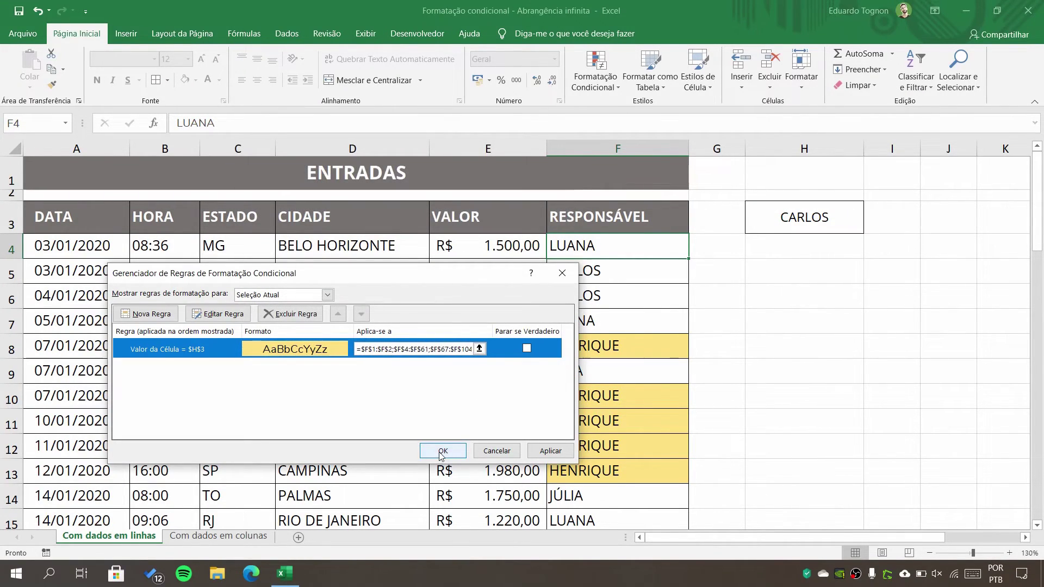
pyautogui.click(442, 450)
# - Review the highlighting down the RESPONSÁVEL column, and replace the name in H3 with the one found in F4
pyautogui.click(802, 217)
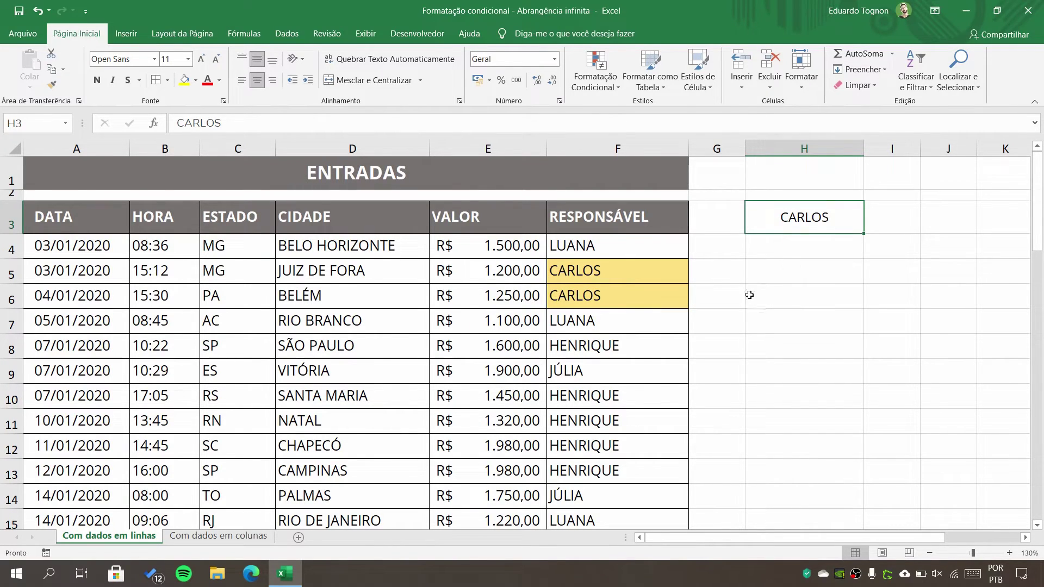
pyautogui.scroll(-8, 605, 276)
pyautogui.scroll(5, 605, 275)
pyautogui.scroll(-2, 603, 369)
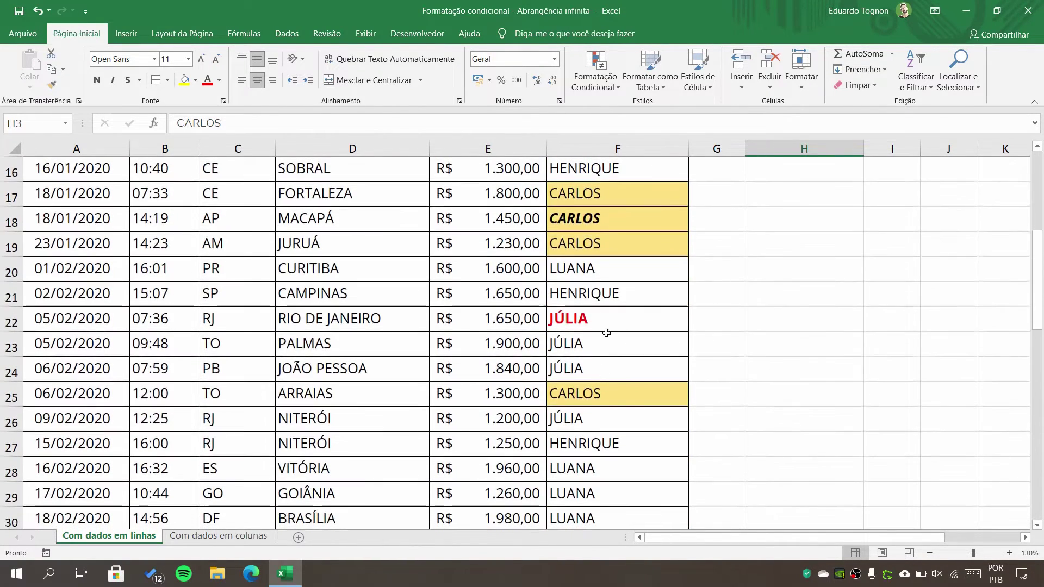
pyautogui.scroll(-10, 609, 350)
pyautogui.scroll(15, 599, 342)
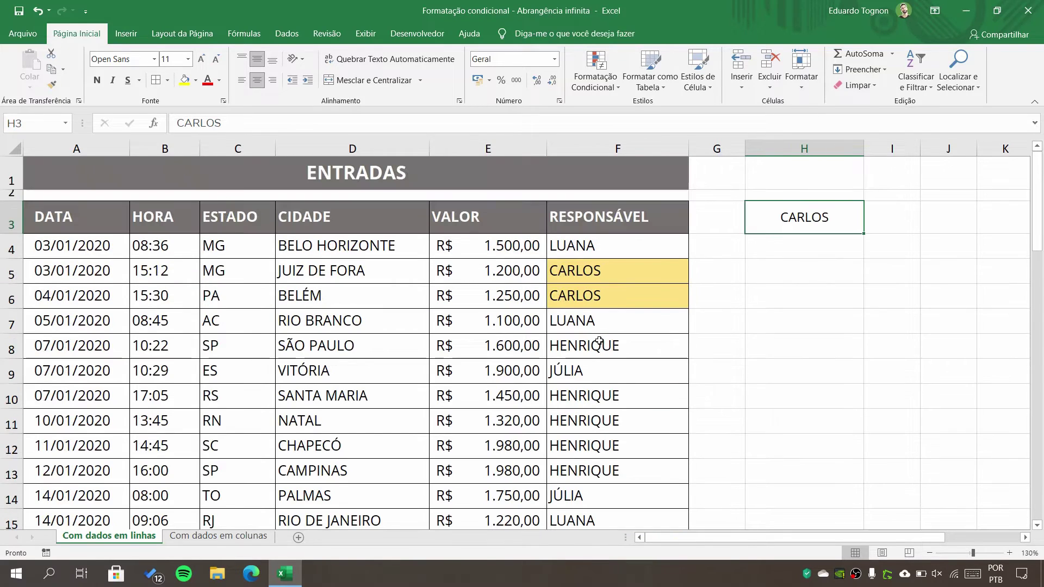
pyautogui.write('LUANA')
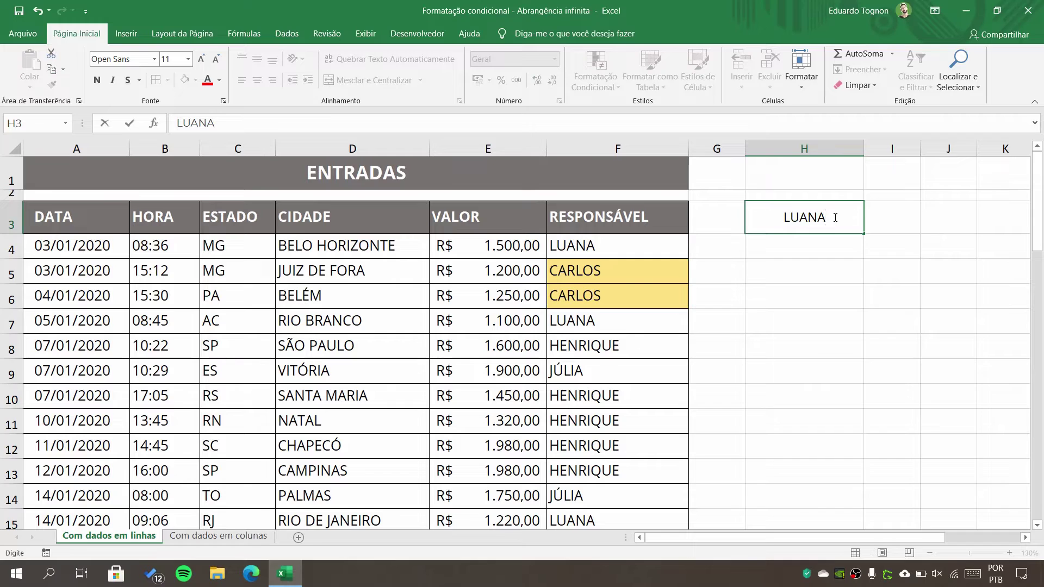
pyautogui.press('Return')
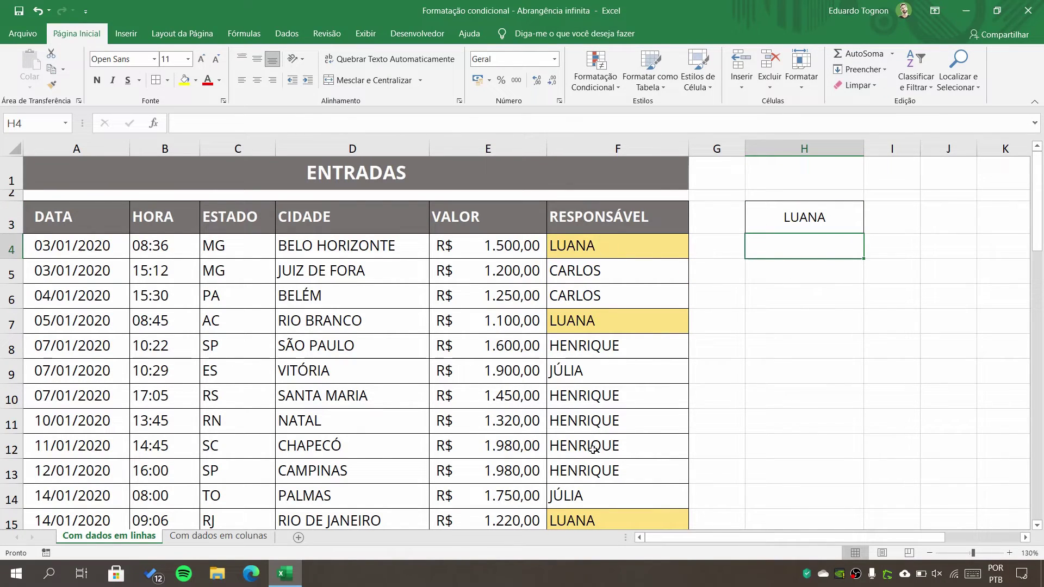
# - Enter the name currently in H3 into F81, far below the table, to test the rule on future rows
pyautogui.scroll(-20, 594, 444)
pyautogui.scroll(1, 587, 317)
pyautogui.click(614, 418)
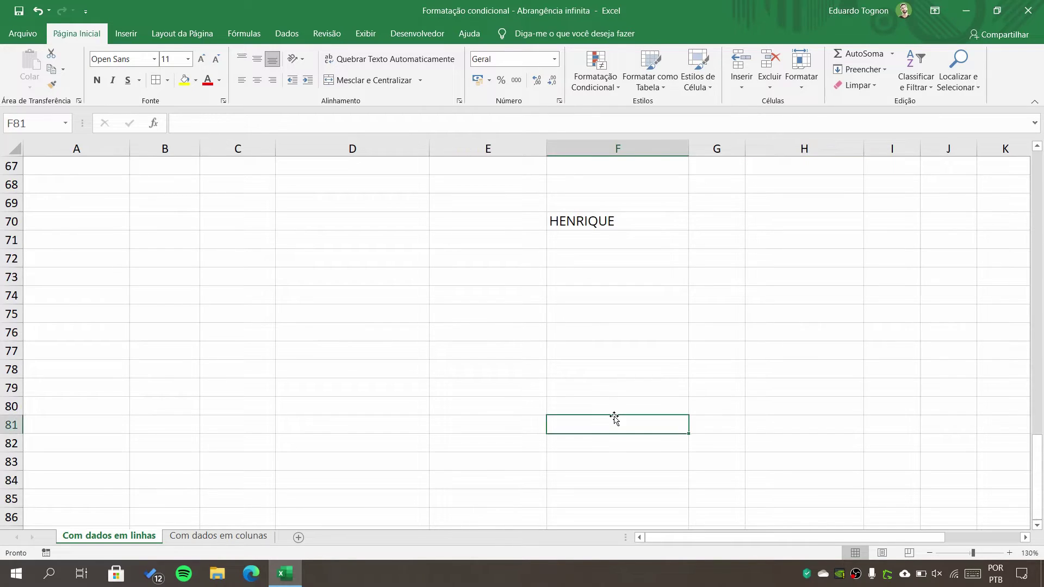
pyautogui.write('LUA')
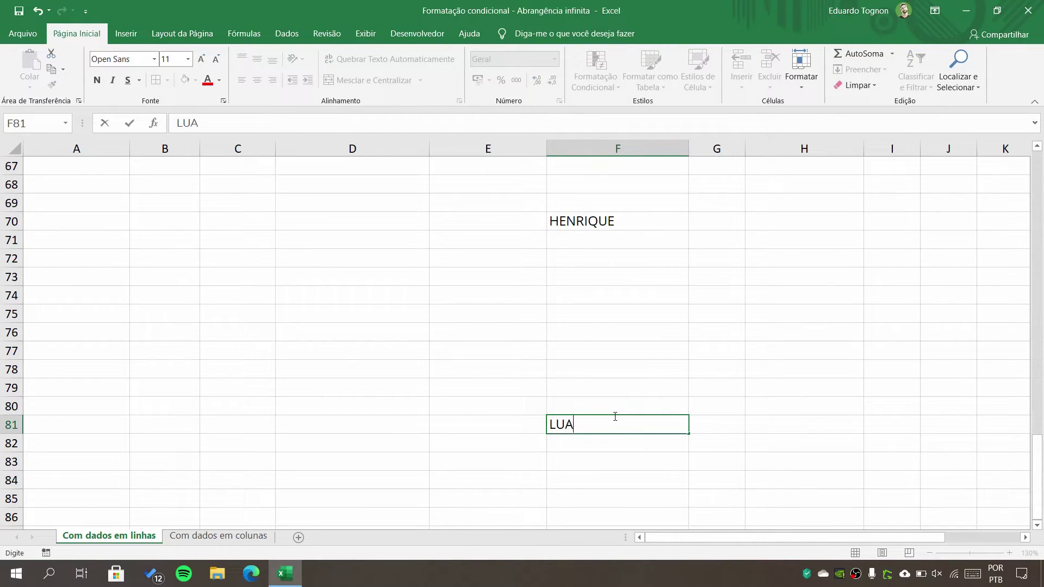
pyautogui.write('NA')
pyautogui.press('Return')
pyautogui.write(']')
pyautogui.press('BackSpace')
pyautogui.press('Return')
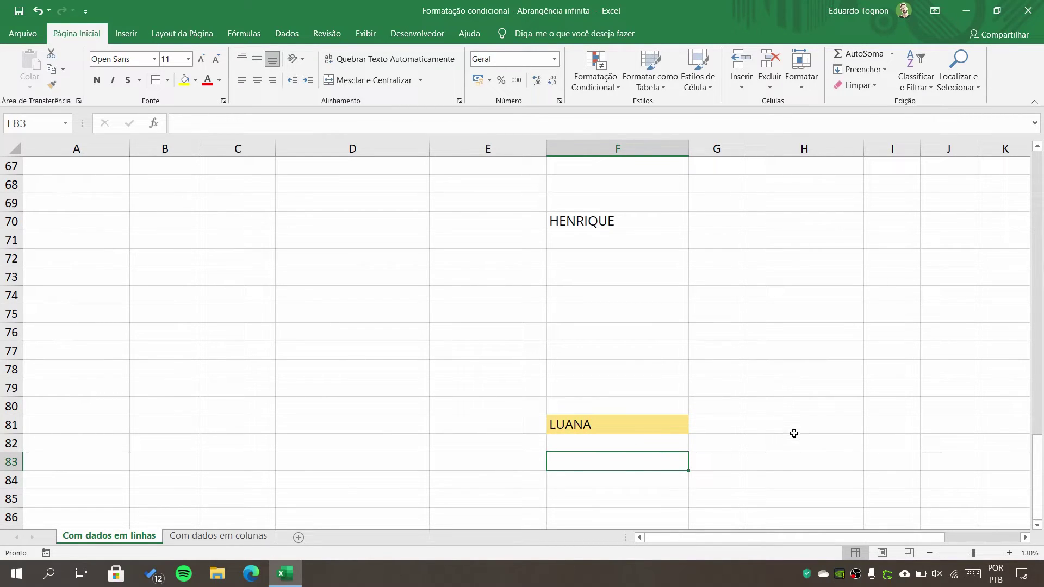
# - Switch to the "Com dados em colunas" sheet and select cell L10 in place of the row 2 selection
pyautogui.scroll(20, 793, 434)
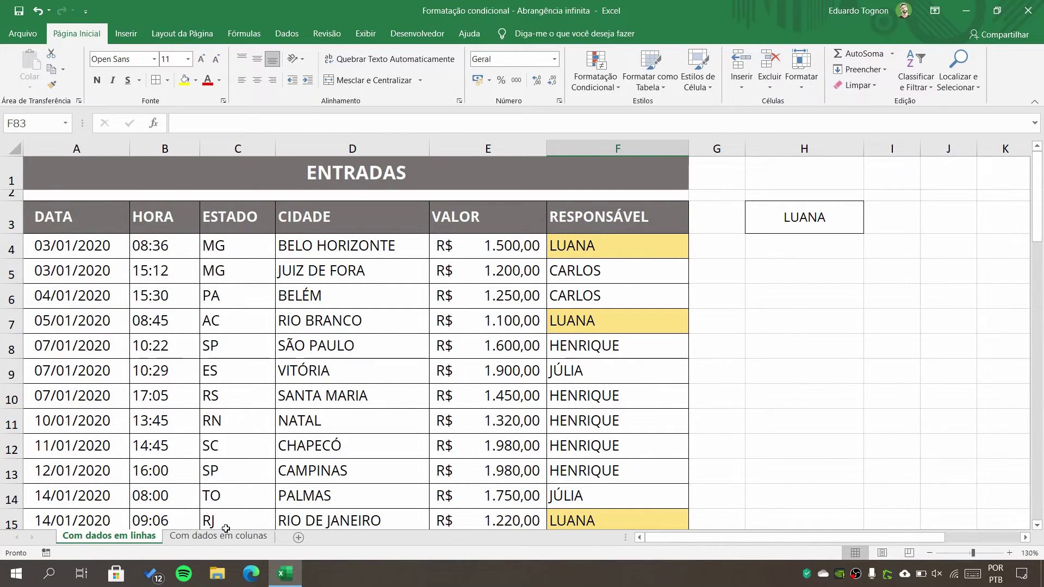
pyautogui.click(212, 539)
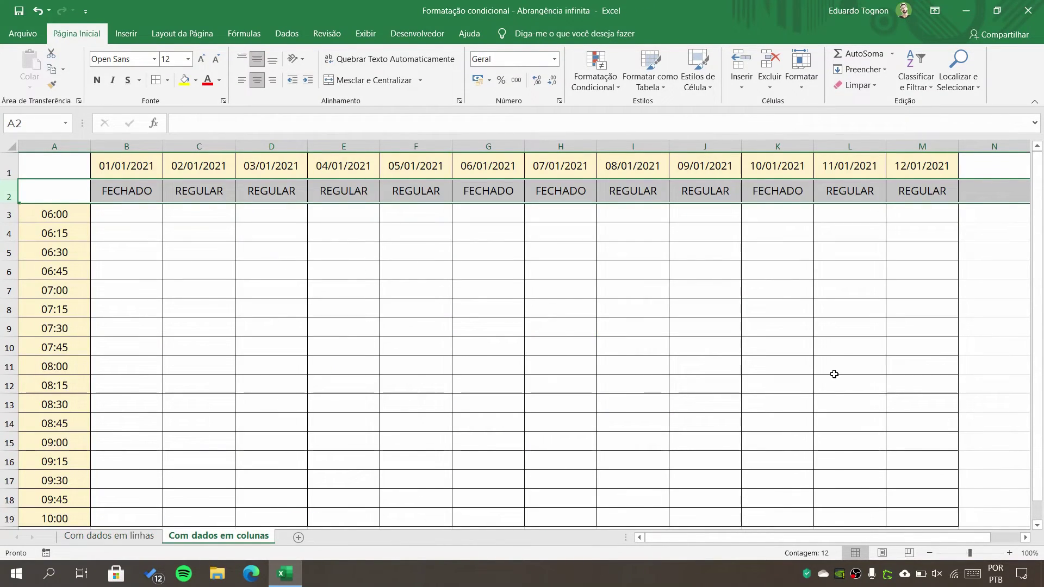
pyautogui.click(845, 351)
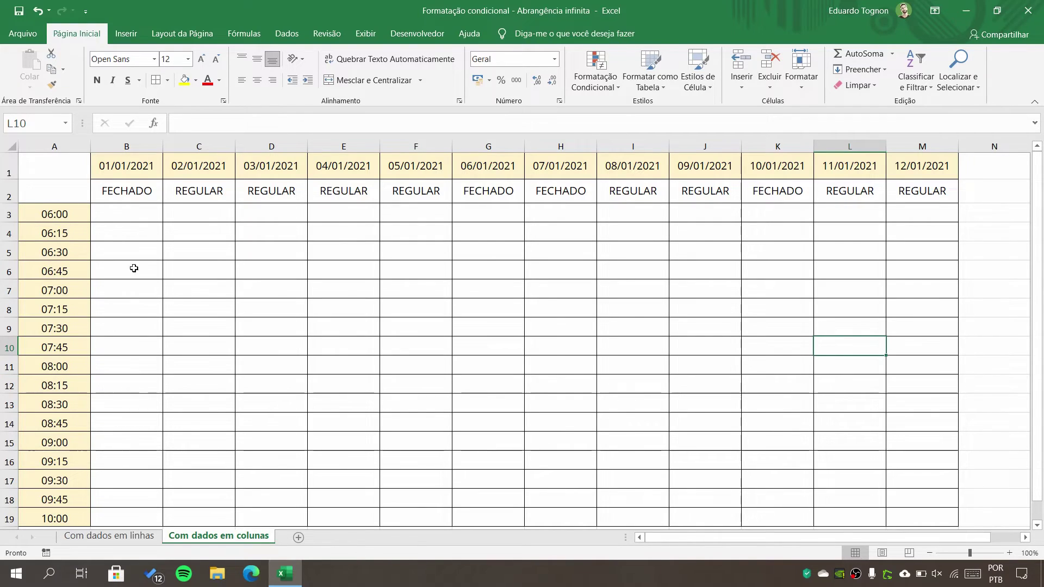
# - Examine the dates in row 1, the hours in column A and the FECHADO and REGULAR statuses in row 2
pyautogui.click(950, 170)
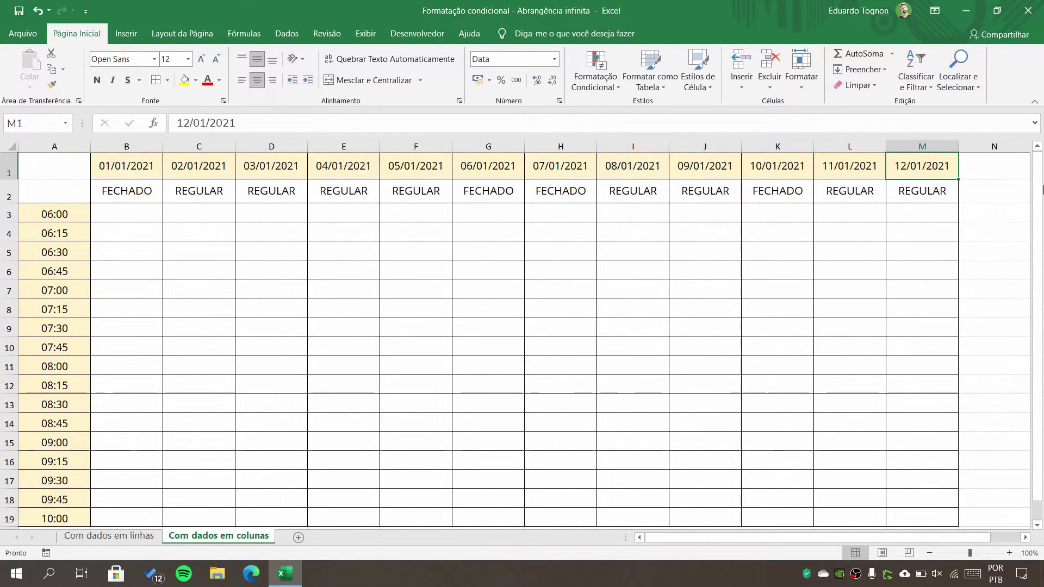
pyautogui.scroll(-4, 56, 354)
pyautogui.scroll(4, 48, 343)
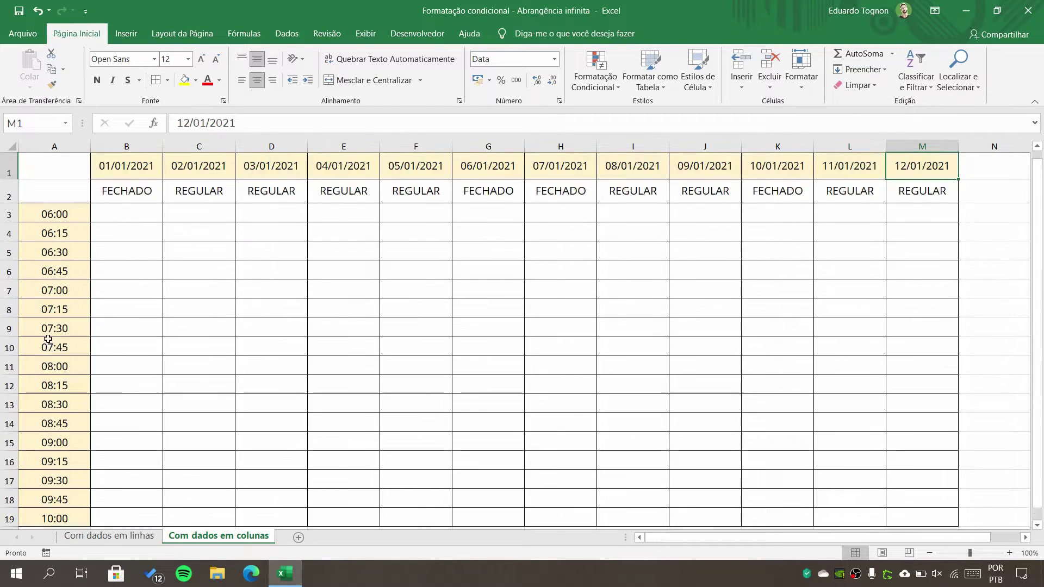
pyautogui.click(1000, 164)
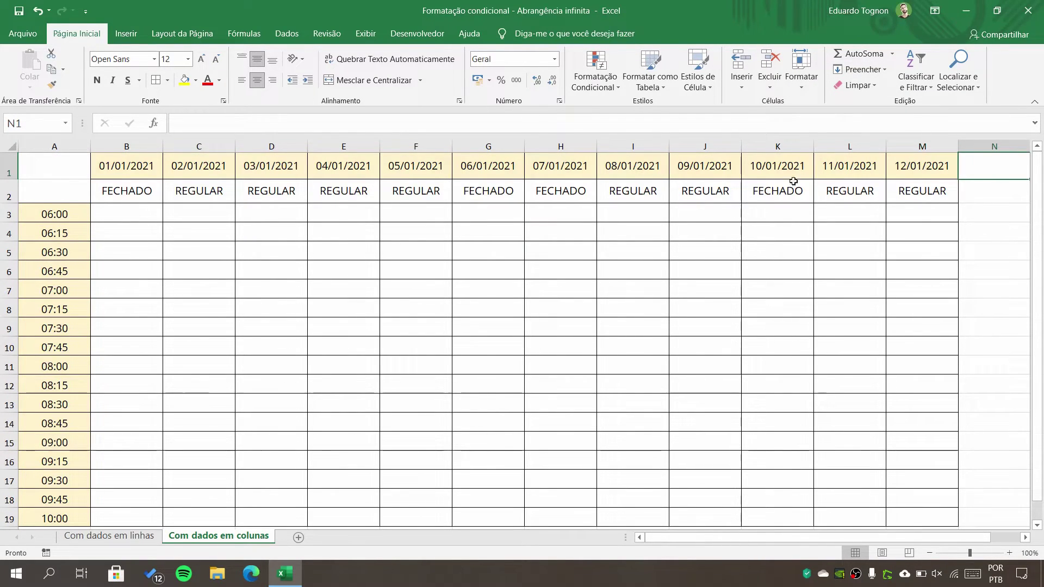
pyautogui.click(149, 192)
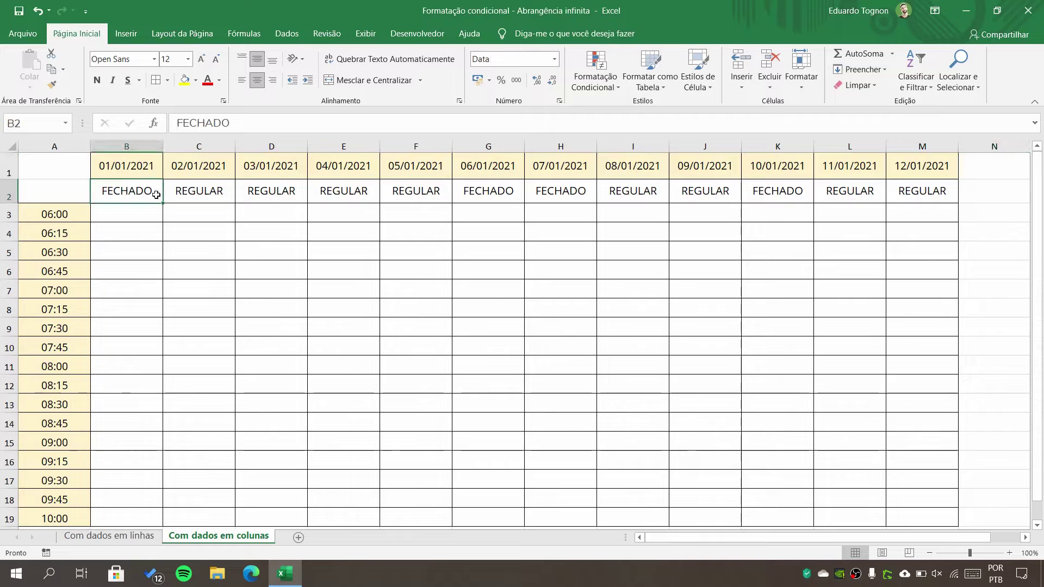
pyautogui.click(220, 190)
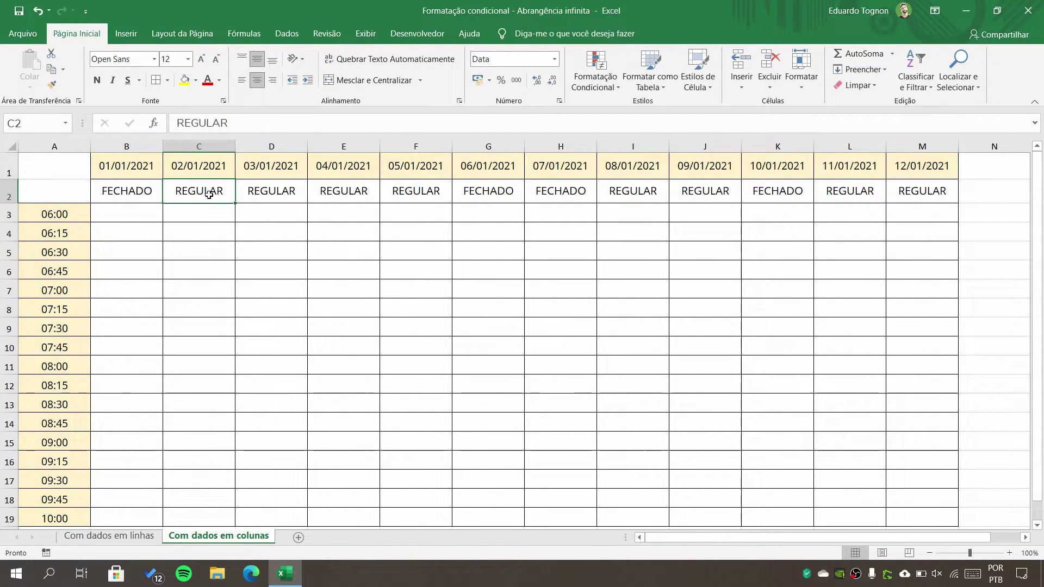
pyautogui.click(109, 193)
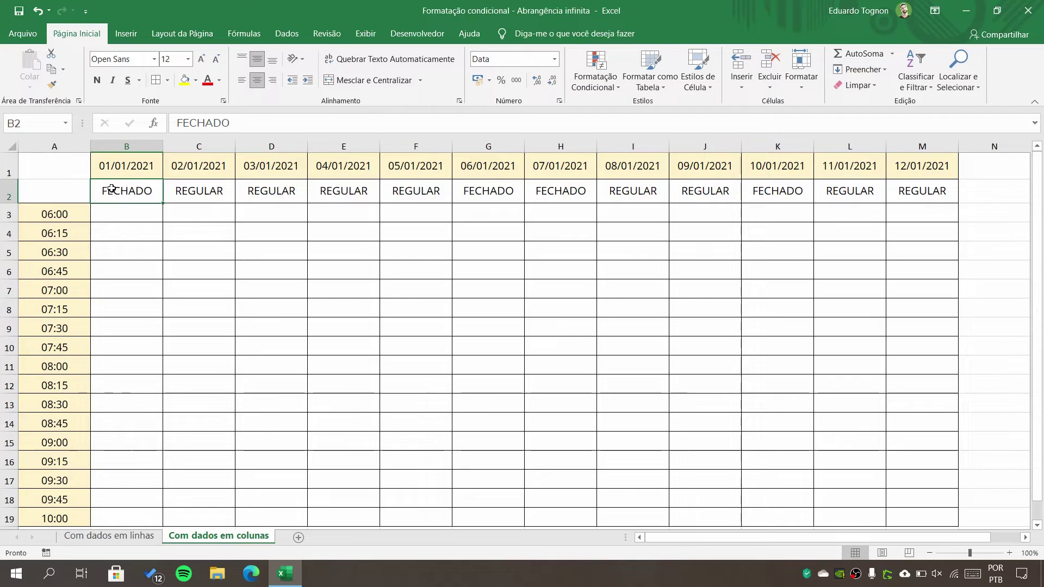
pyautogui.click(187, 191)
pyautogui.click(256, 193)
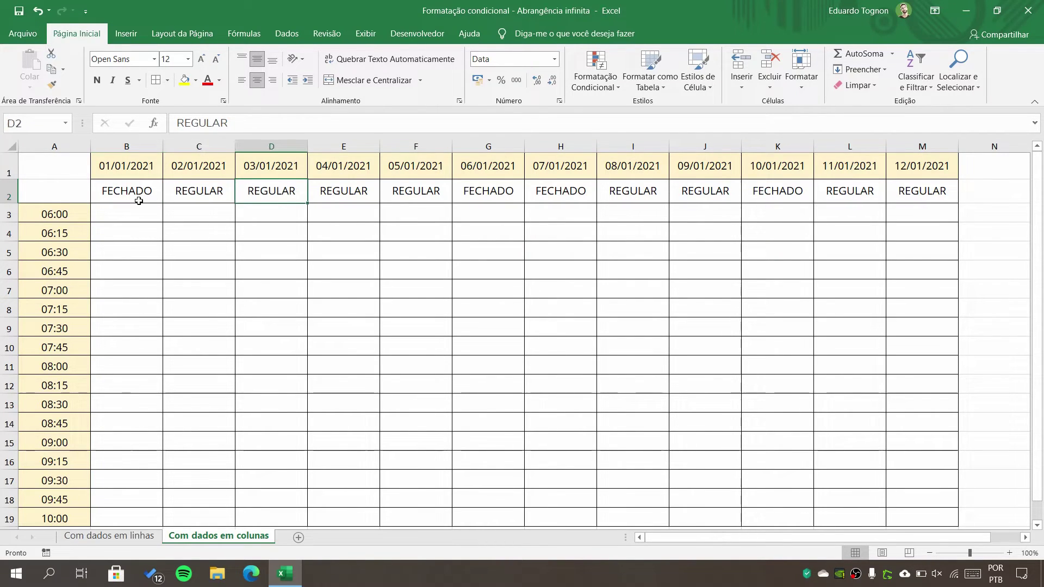
# - Create a conditional formatting rule on B2 for cells whose value is equal to FECHADO
pyautogui.click(137, 200)
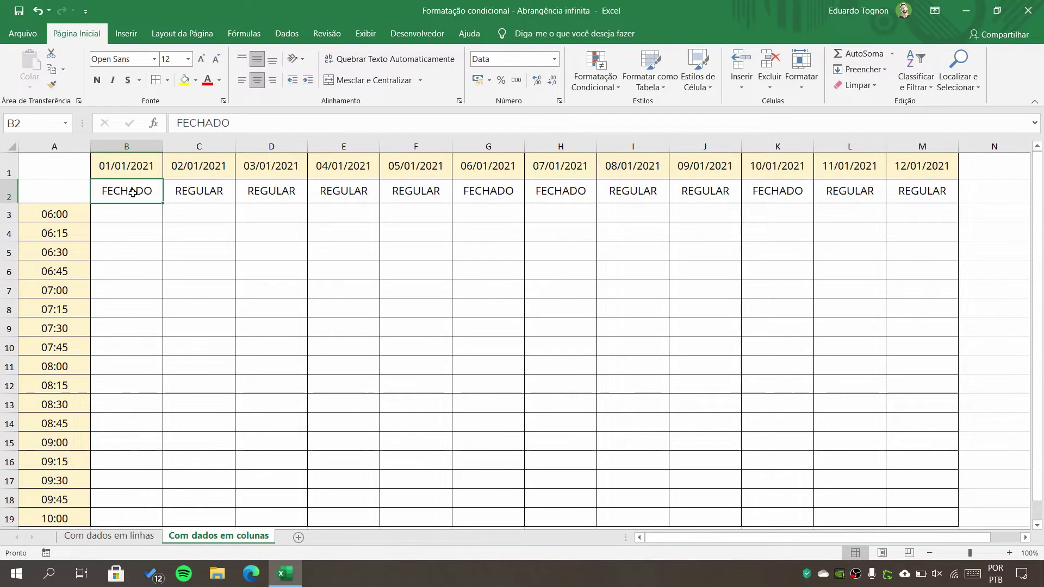
pyautogui.click(602, 80)
pyautogui.click(617, 255)
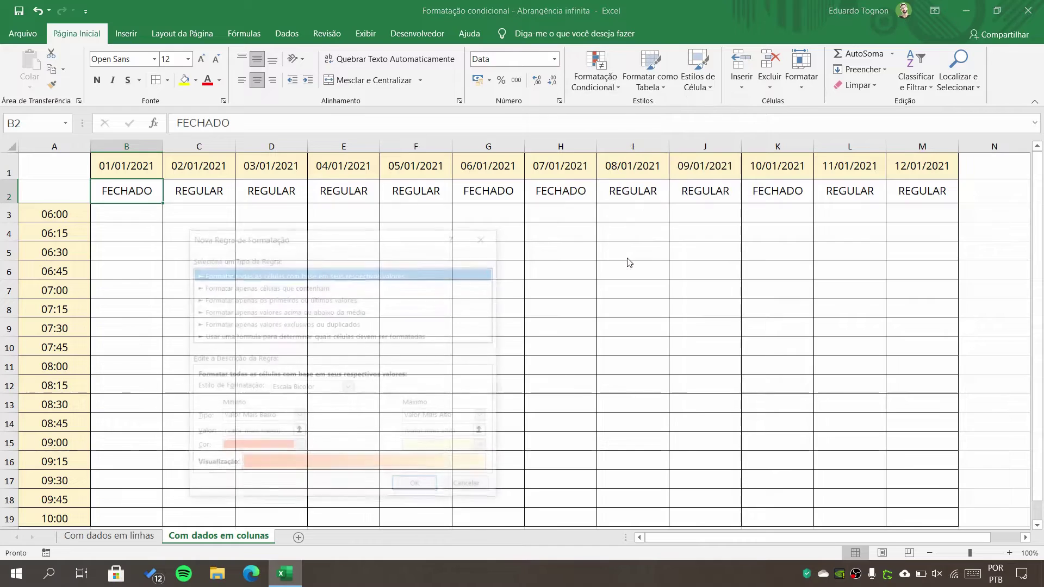
pyautogui.moveTo(388, 241); pyautogui.dragTo(574, 179)
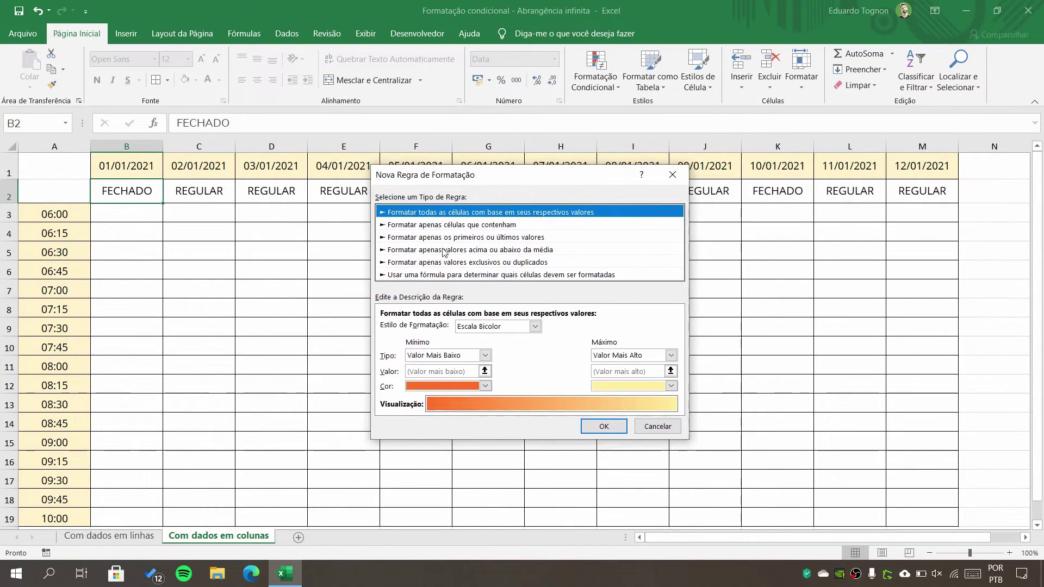
pyautogui.click(463, 226)
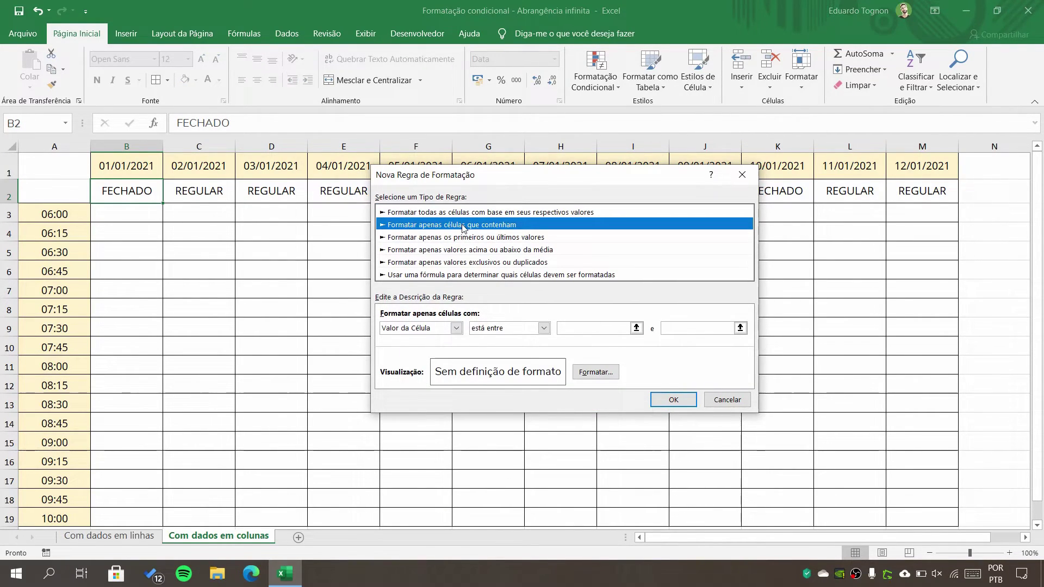
pyautogui.click(489, 327)
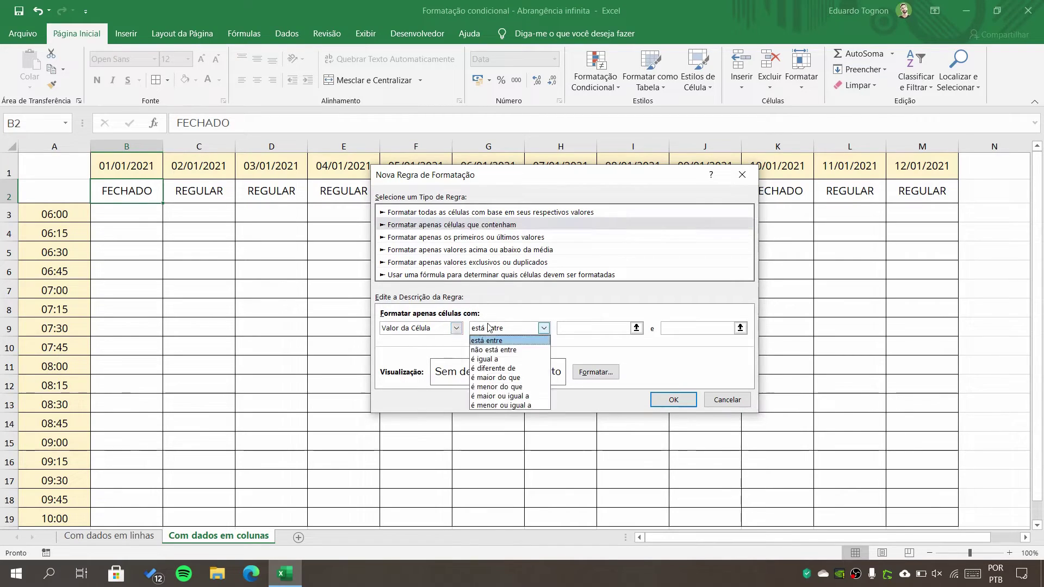
pyautogui.click(485, 358)
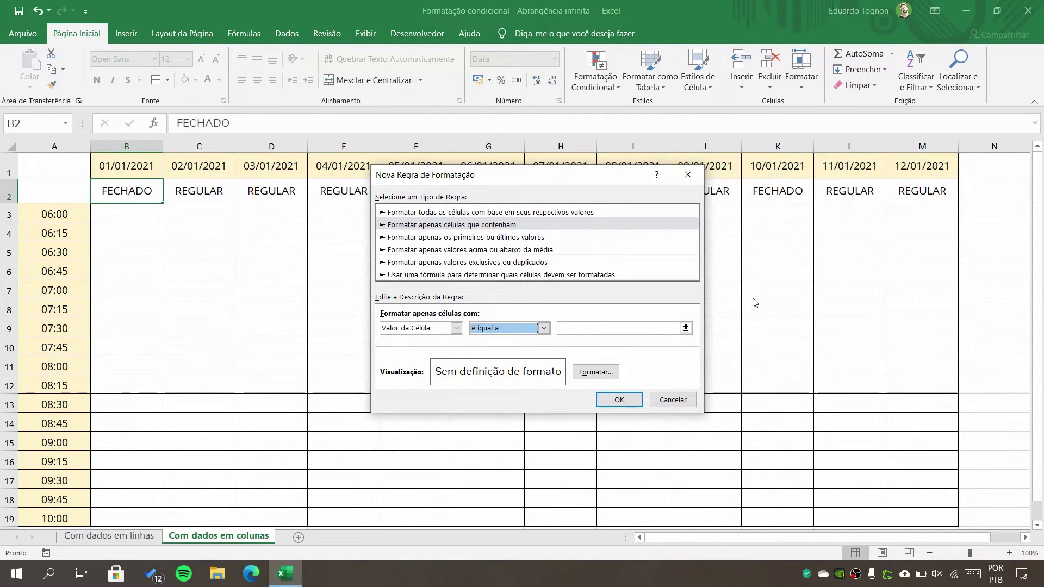
pyautogui.click(599, 331)
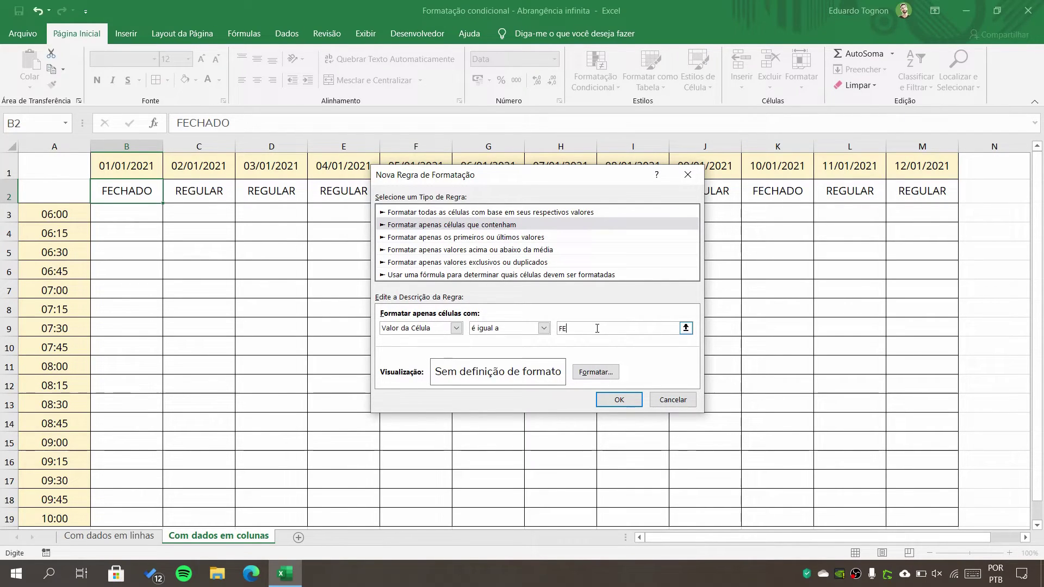
pyautogui.write('DO')
# - Give the new rule a custom light pink fill, lightened from the standard red, and apply the rule to B2
pyautogui.click(595, 372)
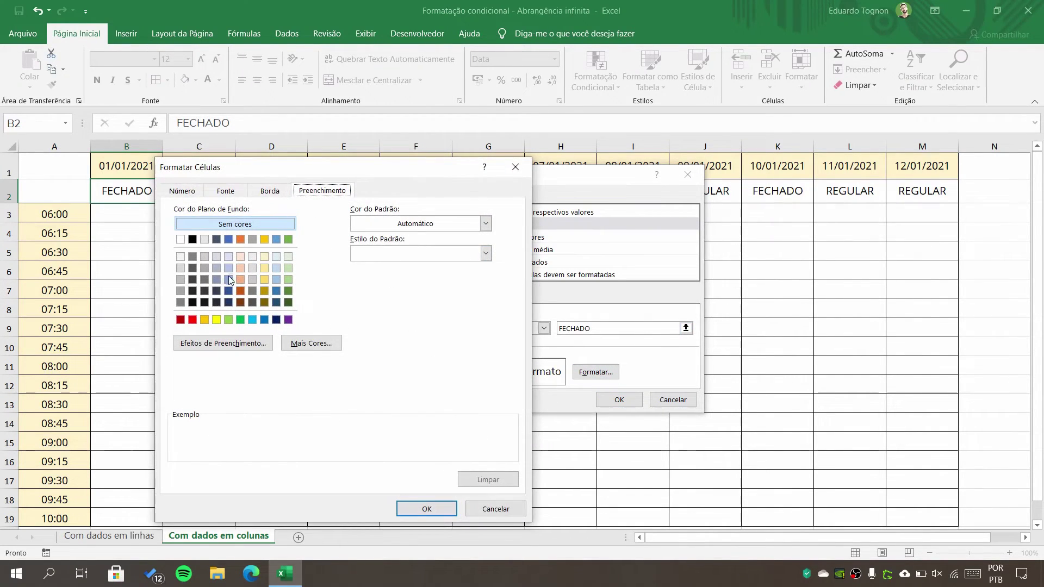
pyautogui.click(193, 320)
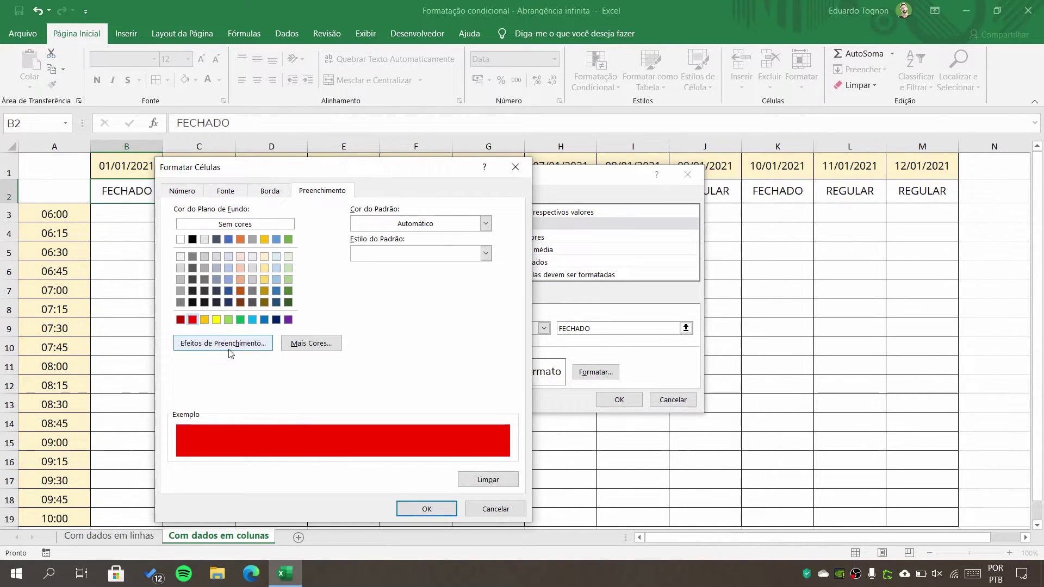
pyautogui.click(311, 343)
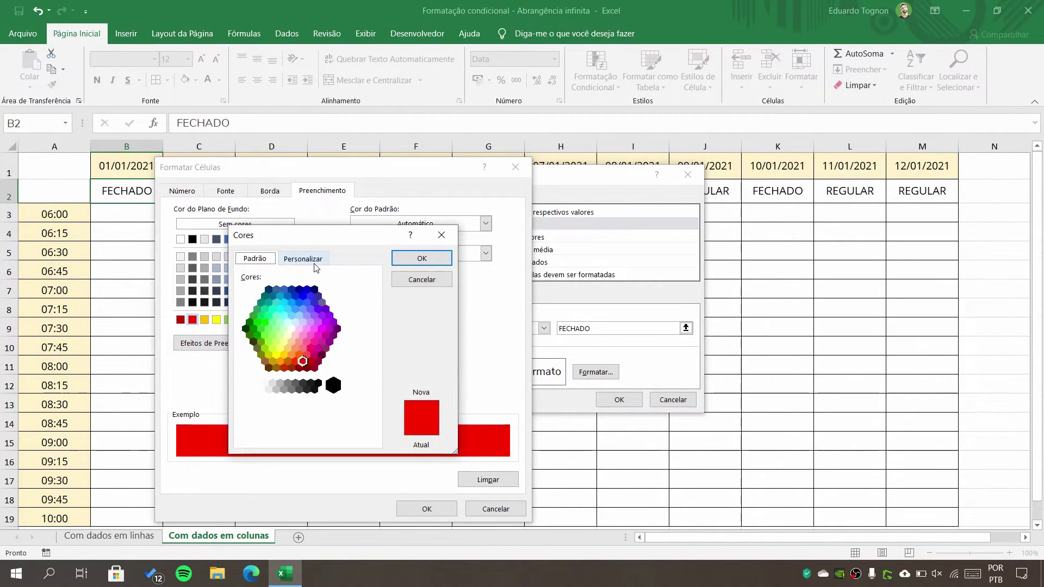
pyautogui.click(312, 259)
pyautogui.moveTo(375, 323); pyautogui.dragTo(372, 295)
pyautogui.click(427, 260)
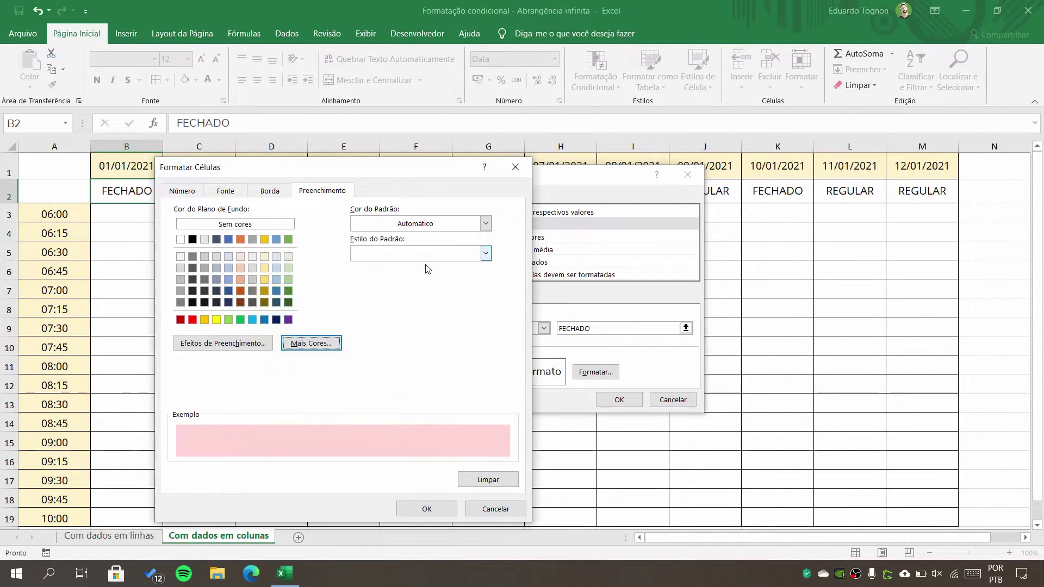
pyautogui.click(424, 508)
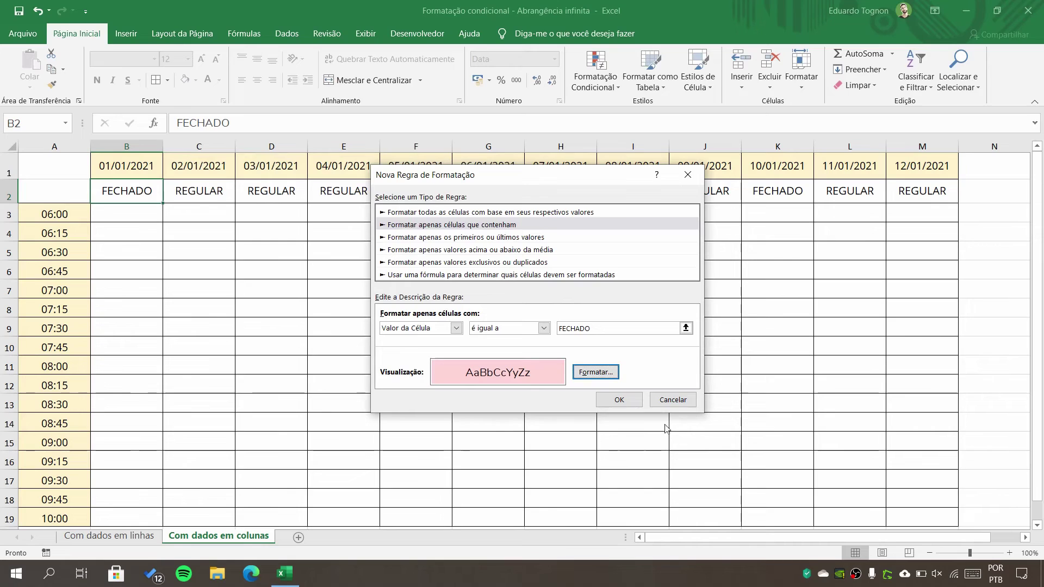
pyautogui.click(622, 400)
# - Compare B2 with the rest of row 2, including the empty columns past 12/01/2021
pyautogui.click(388, 341)
pyautogui.click(125, 191)
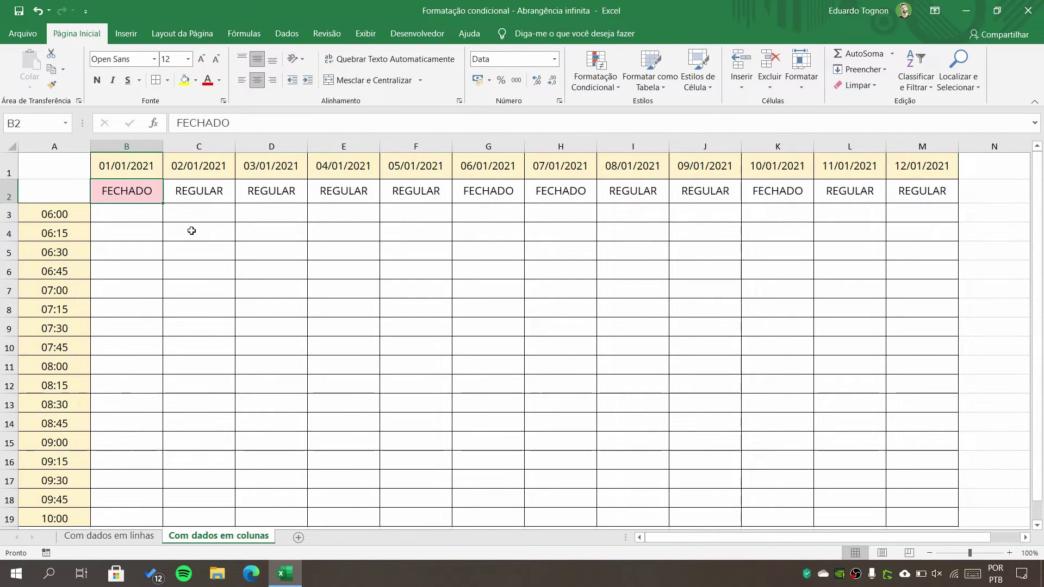
pyautogui.click(9, 192)
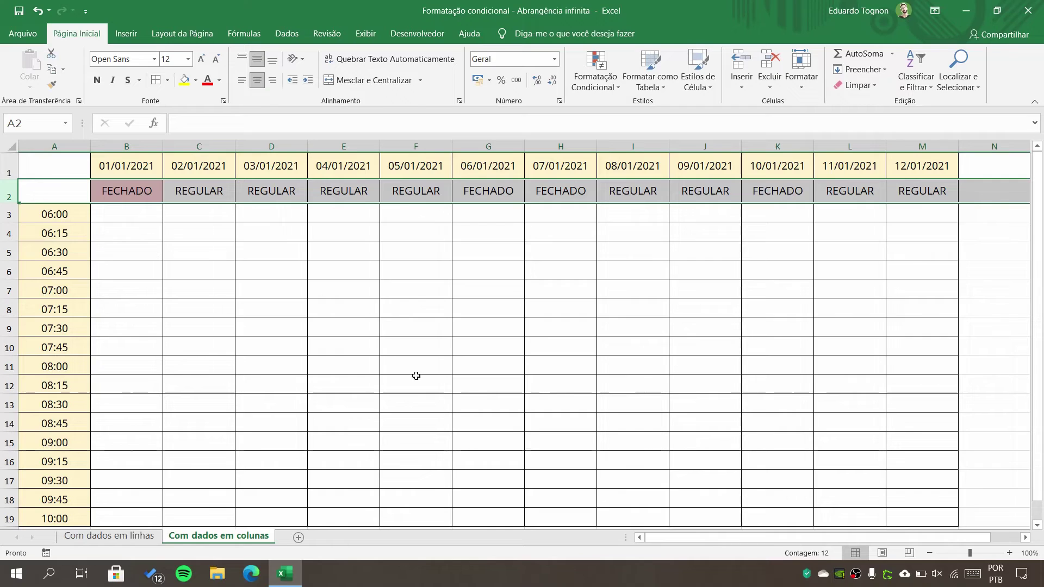
pyautogui.moveTo(680, 538); pyautogui.dragTo(713, 540)
pyautogui.click(998, 187)
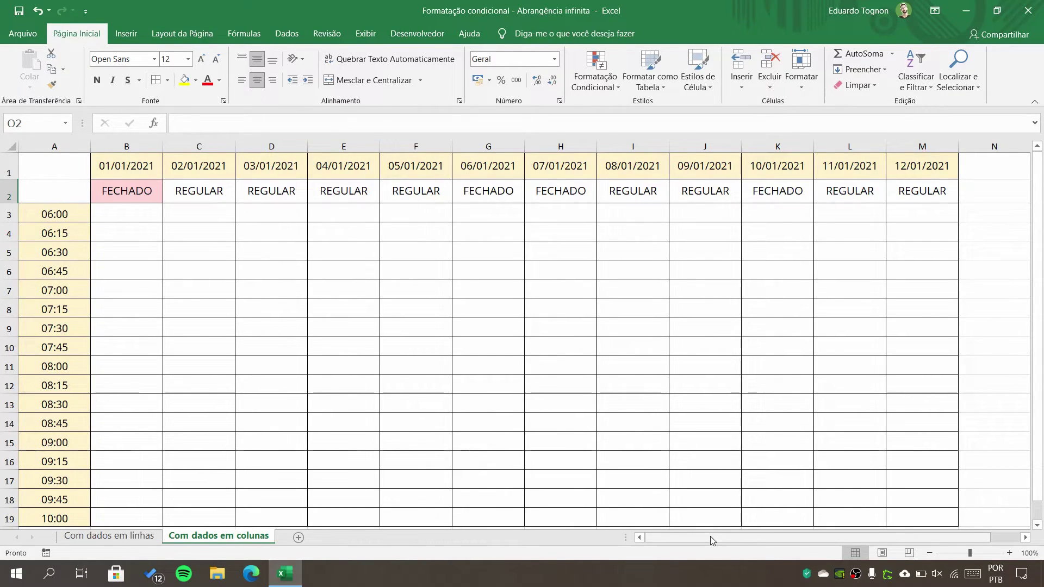
# - Extend B2's FECHADO rule to the whole of row 2 by setting its applies-to range to =2:2
pyautogui.click(129, 188)
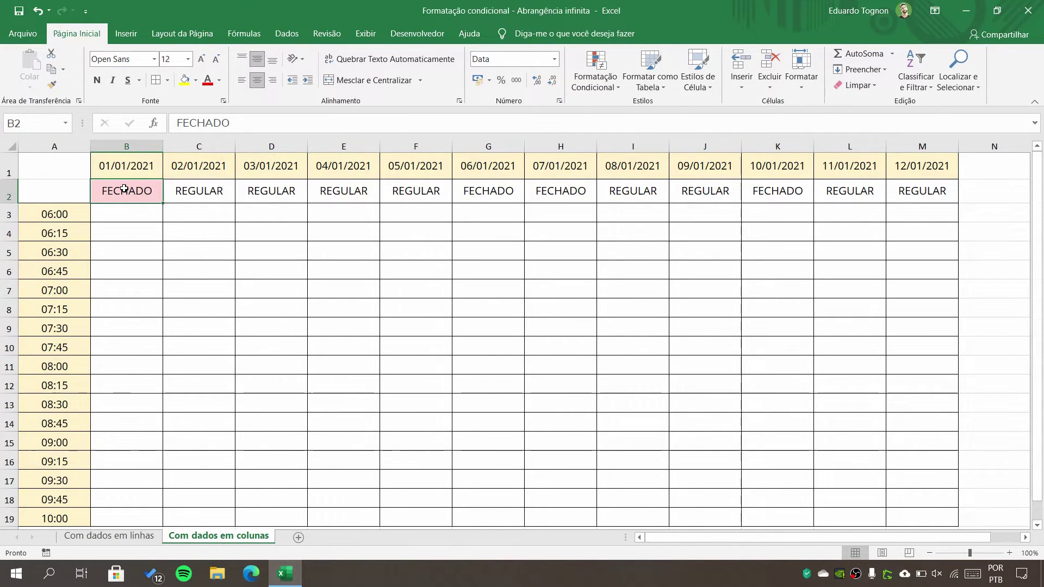
pyautogui.click(594, 90)
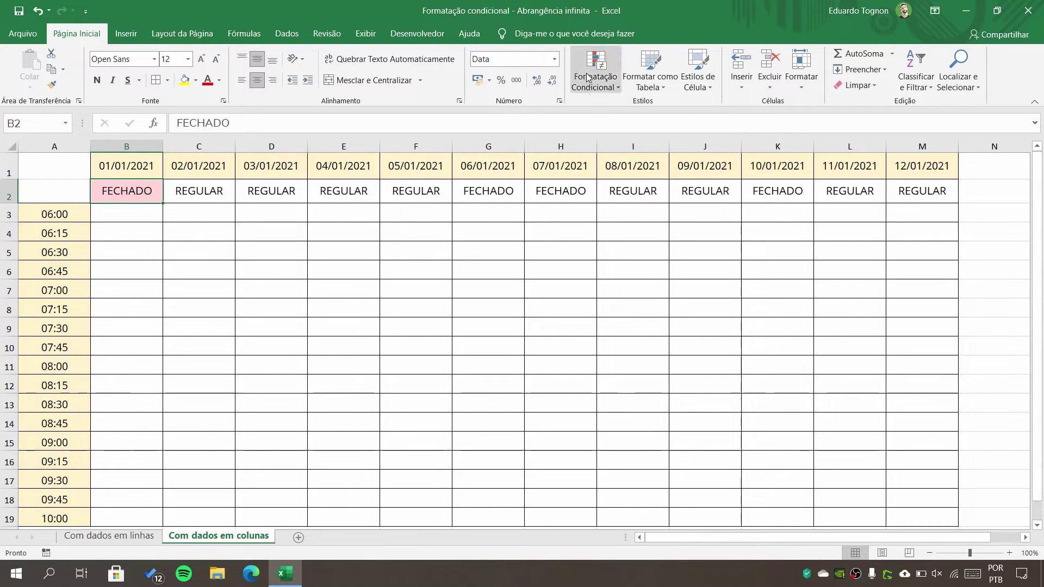
pyautogui.click(613, 284)
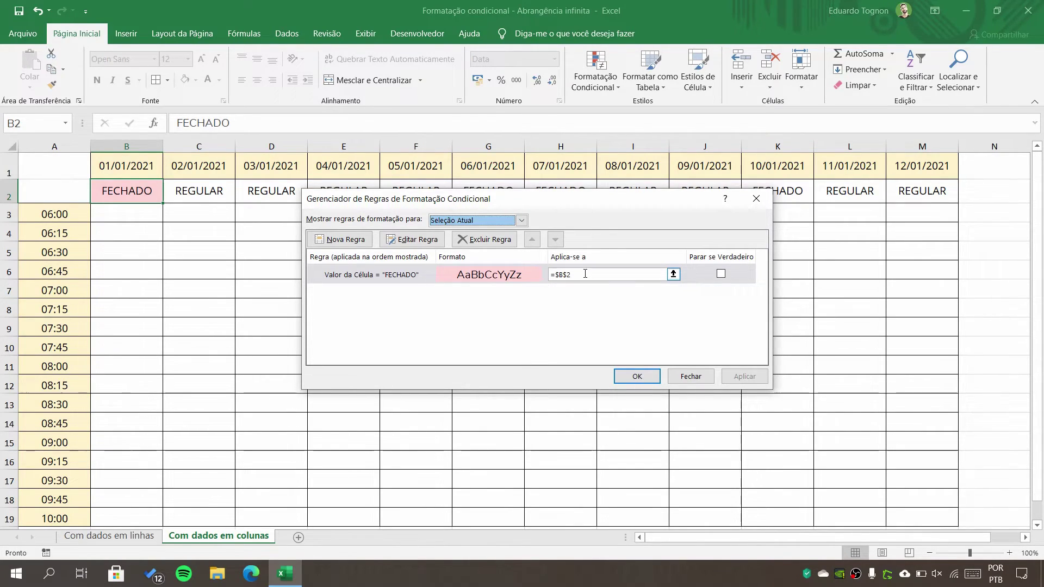
pyautogui.click(585, 273)
pyautogui.press('BackSpace')
pyautogui.press('BackSpace')
pyautogui.press('BackSpace')
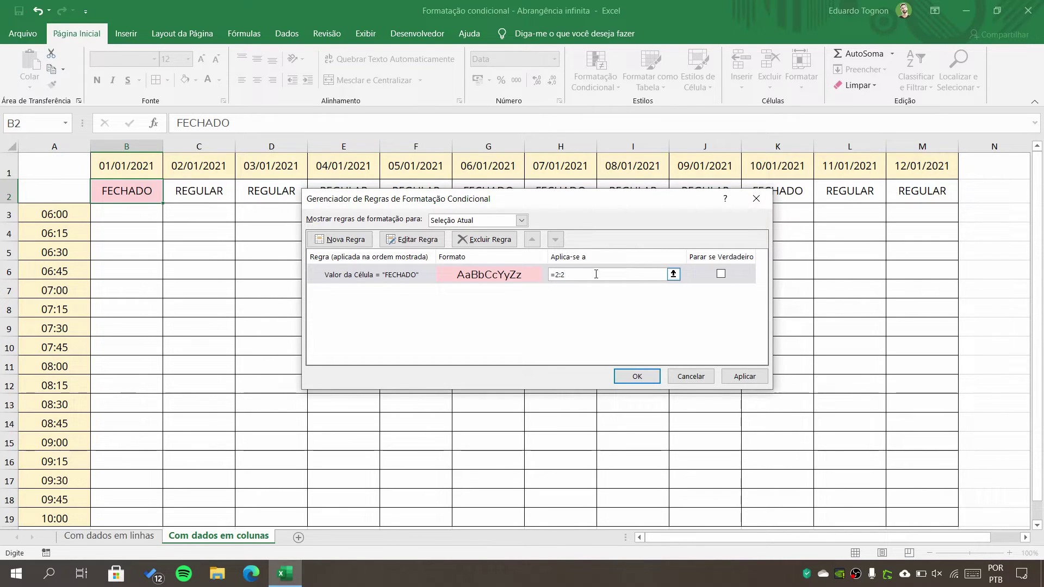
pyautogui.click(636, 375)
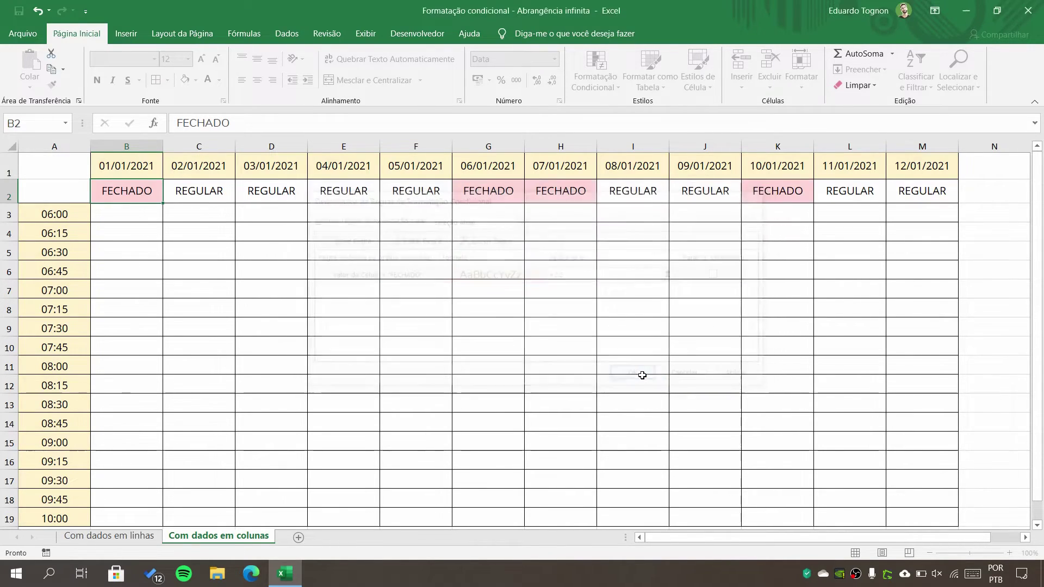
# - Check the highlighting of the status cells along row 2, including G2, H2 and K2
pyautogui.click(631, 193)
pyautogui.click(521, 194)
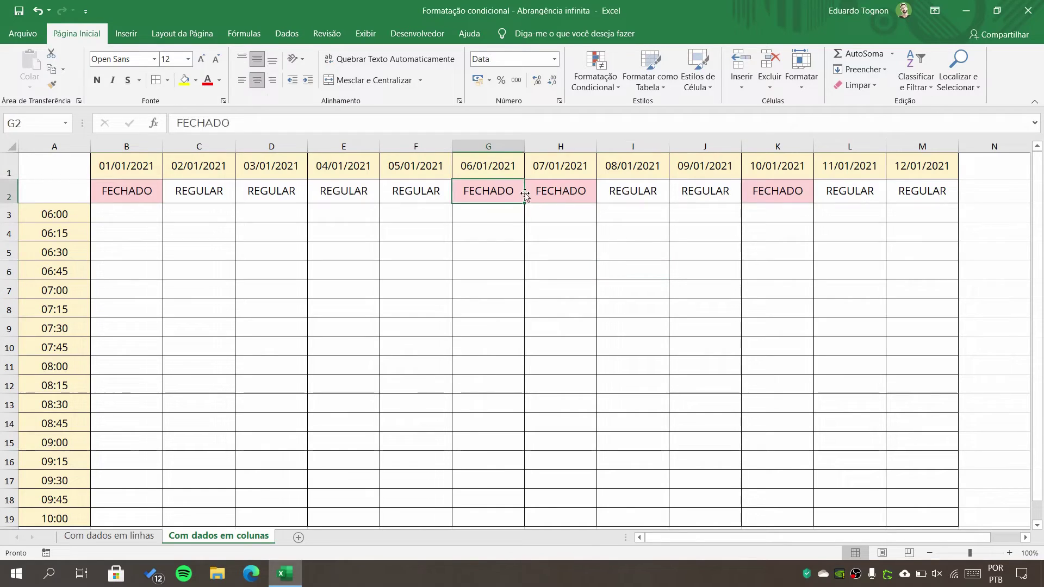
pyautogui.click(568, 191)
pyautogui.click(784, 191)
pyautogui.click(454, 415)
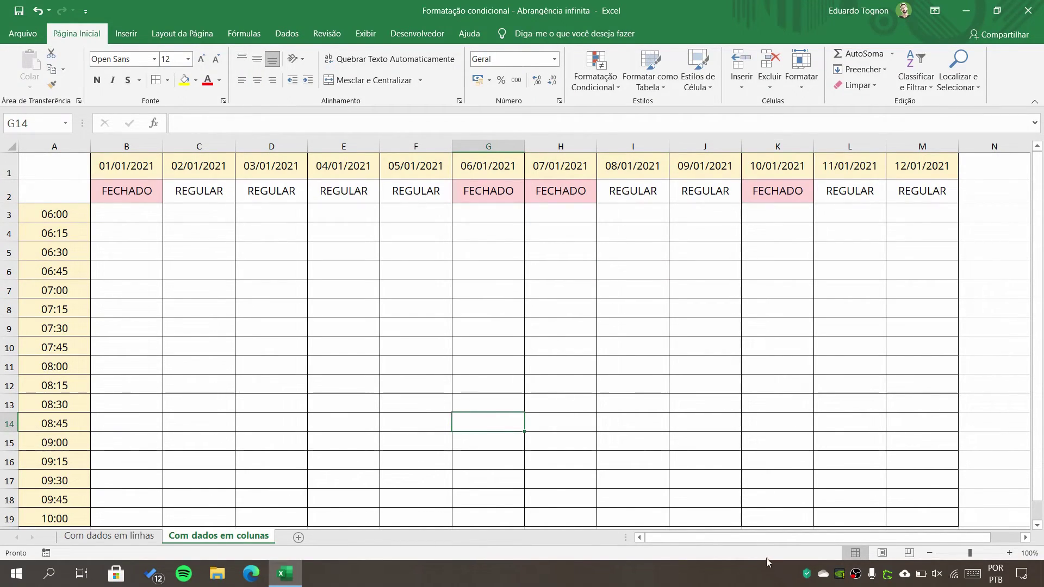
# - Enter FECHADO in T2, beyond the last date column, to test the rule on future columns, and select O2:R2
pyautogui.moveTo(791, 537); pyautogui.dragTo(1006, 537)
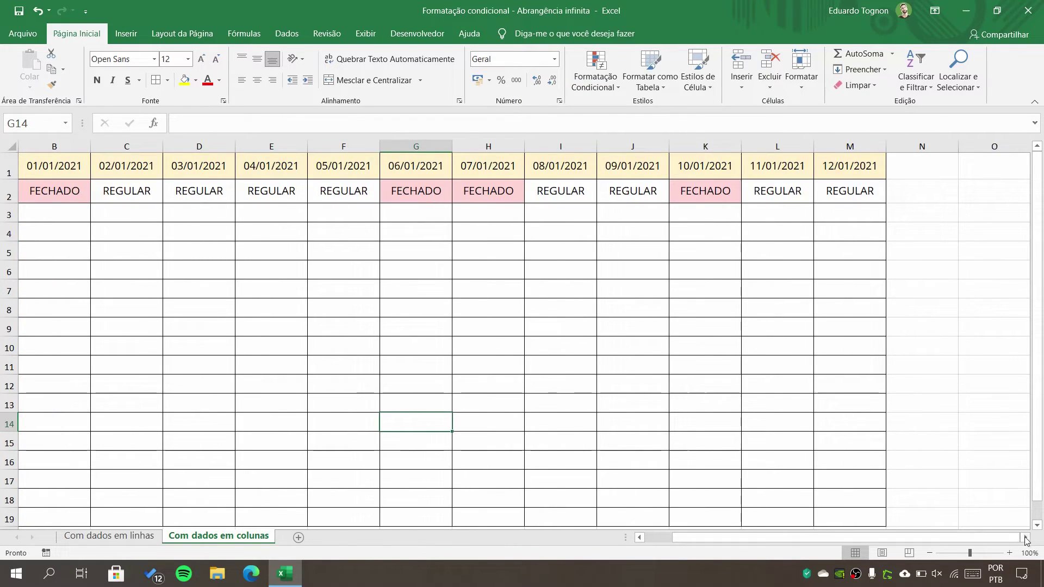
pyautogui.click(1024, 537)
pyautogui.click(1025, 538)
pyautogui.click(1025, 538)
pyautogui.click(1025, 539)
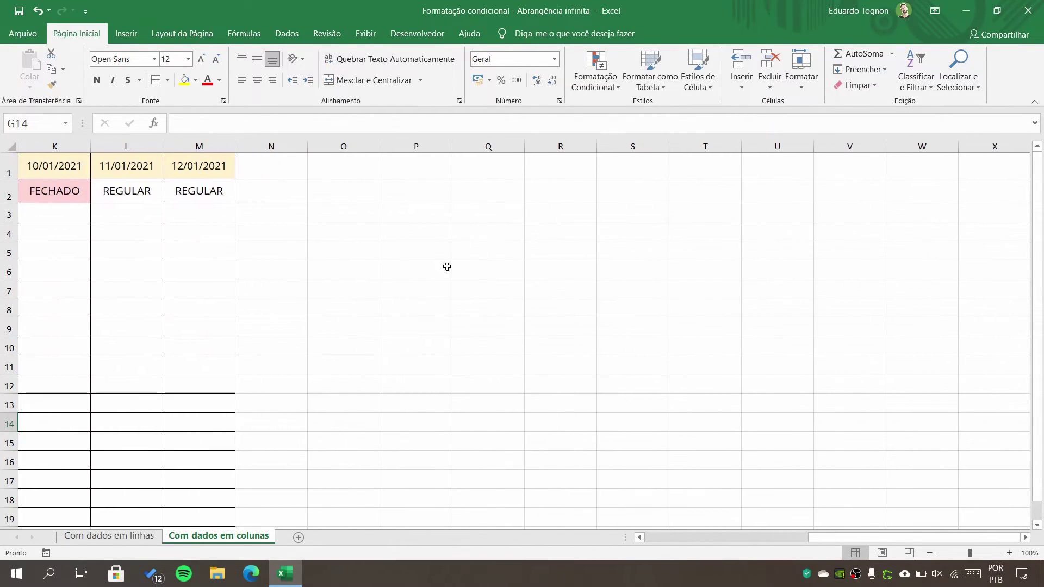
pyautogui.click(736, 201)
pyautogui.write('FEC')
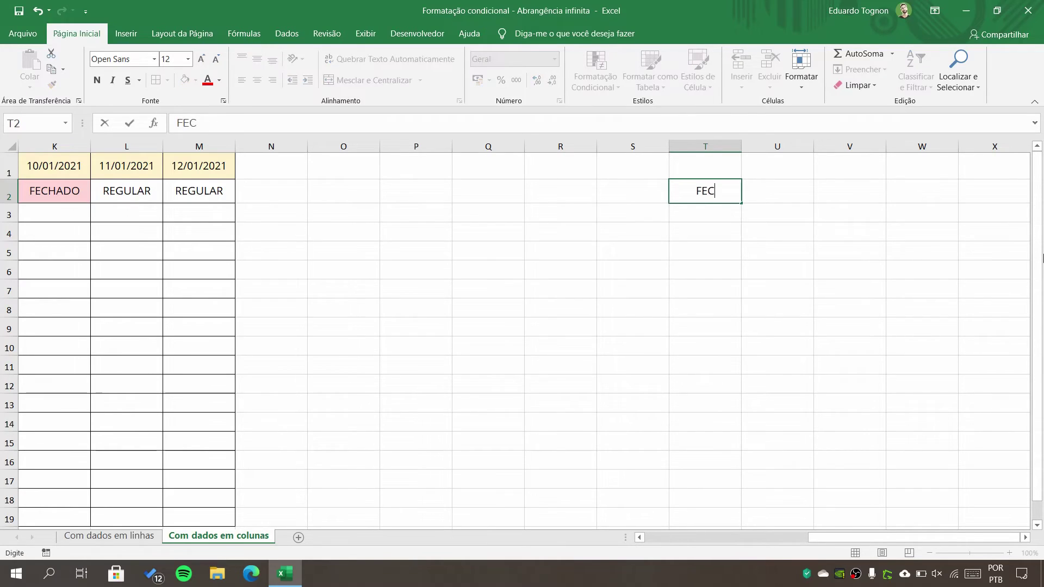
pyautogui.write('HADO')
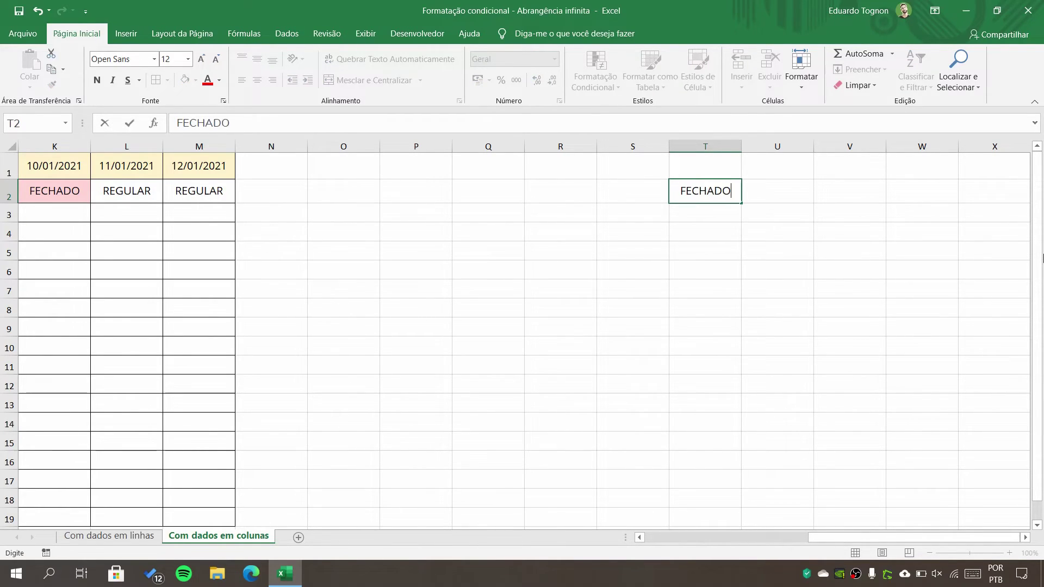
pyautogui.hotkey('ctrl', 'Return')
pyautogui.click(707, 308)
pyautogui.click(701, 199)
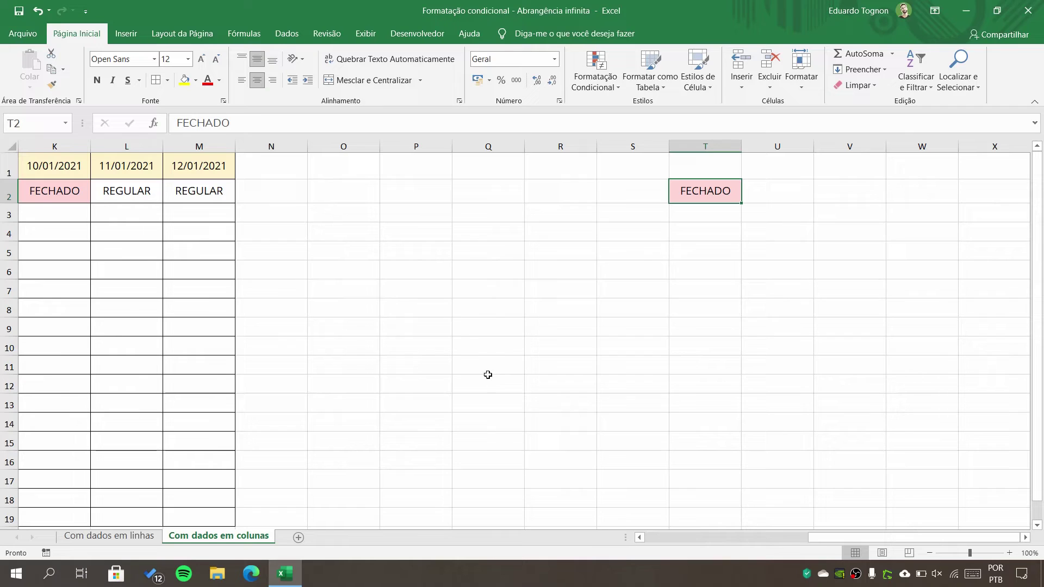
pyautogui.moveTo(340, 188); pyautogui.dragTo(588, 192)
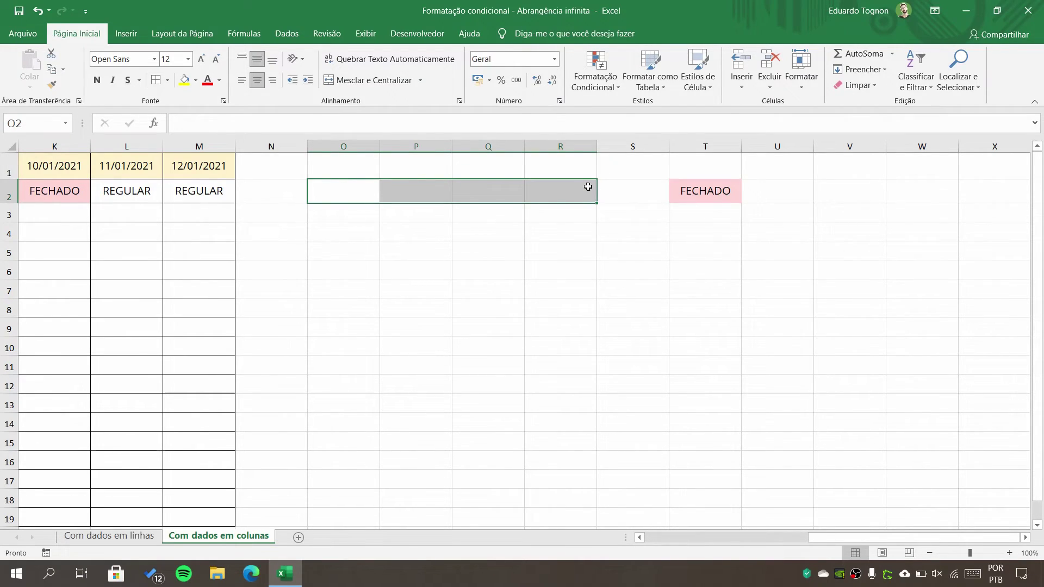
# - Clear the conditional formatting rules from the selected cells O2:R2 only
pyautogui.moveTo(348, 190); pyautogui.dragTo(561, 191)
pyautogui.click(614, 83)
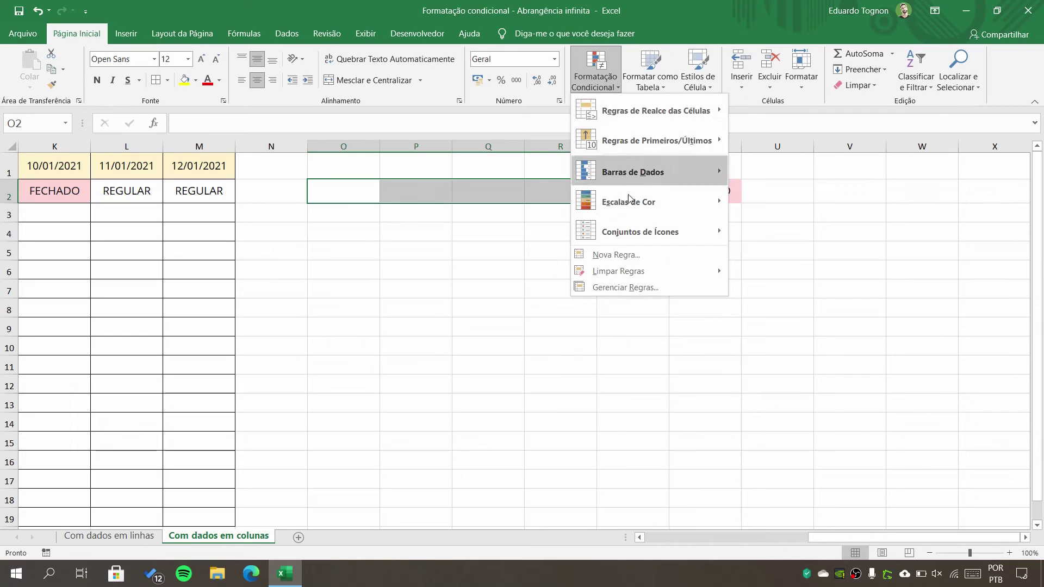
pyautogui.moveTo(623, 278)
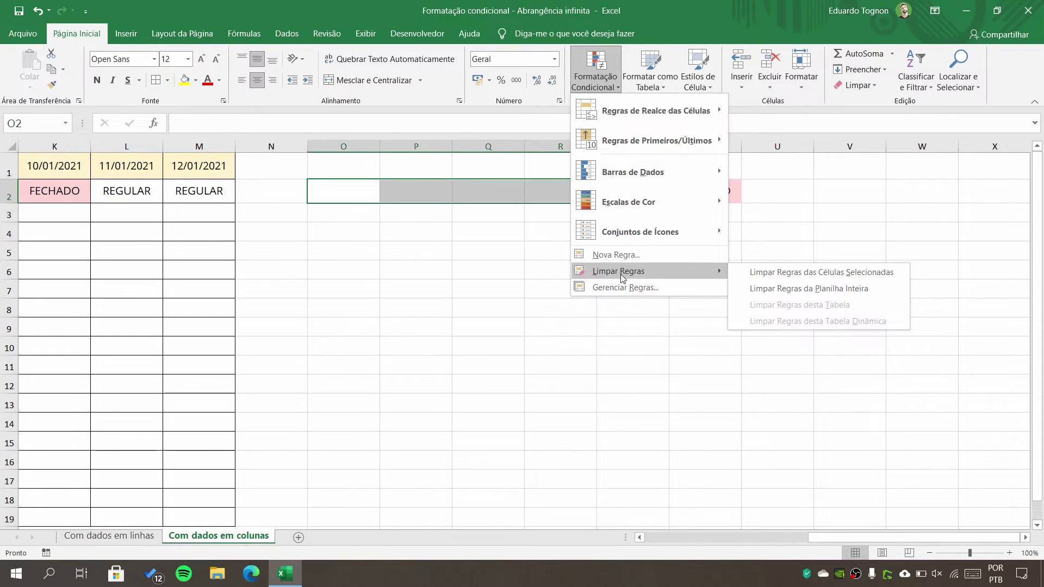
pyautogui.click(788, 274)
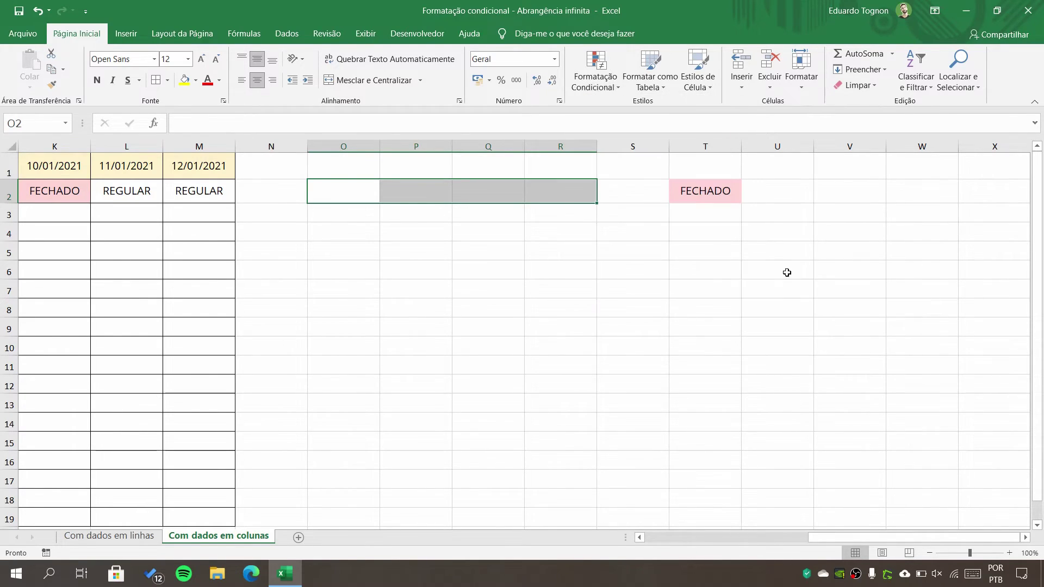
pyautogui.click(585, 277)
# - Enter FECHADO in Q2 to test a cell within the cleared range
pyautogui.click(504, 194)
pyautogui.write('FECHADO')
pyautogui.press('Return')
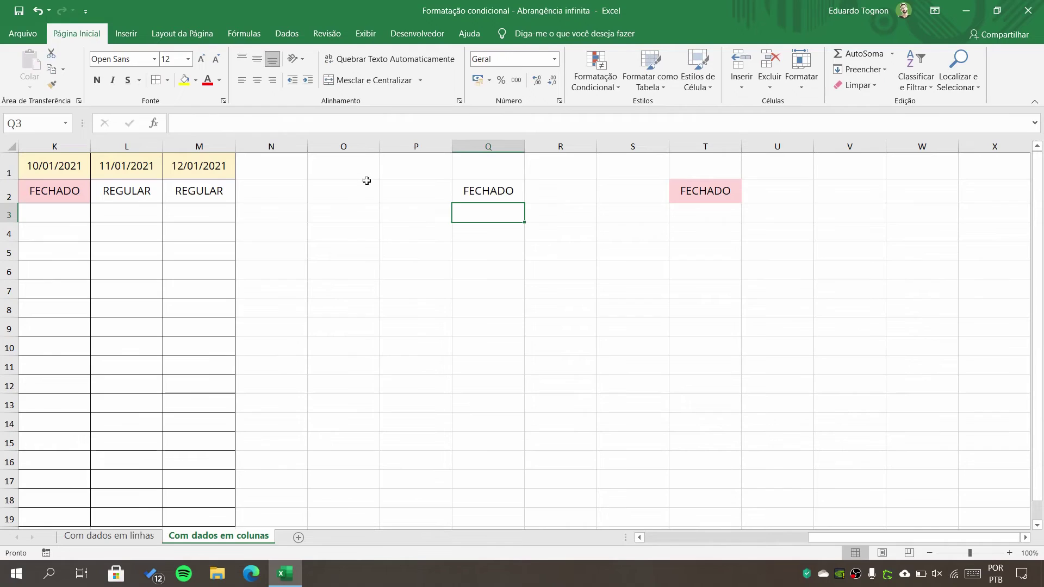
# - Compare Q2 with T2 and review the applies-to range of T2's FECHADO rule in the rules manager, leaving it unchanged
pyautogui.click(466, 184)
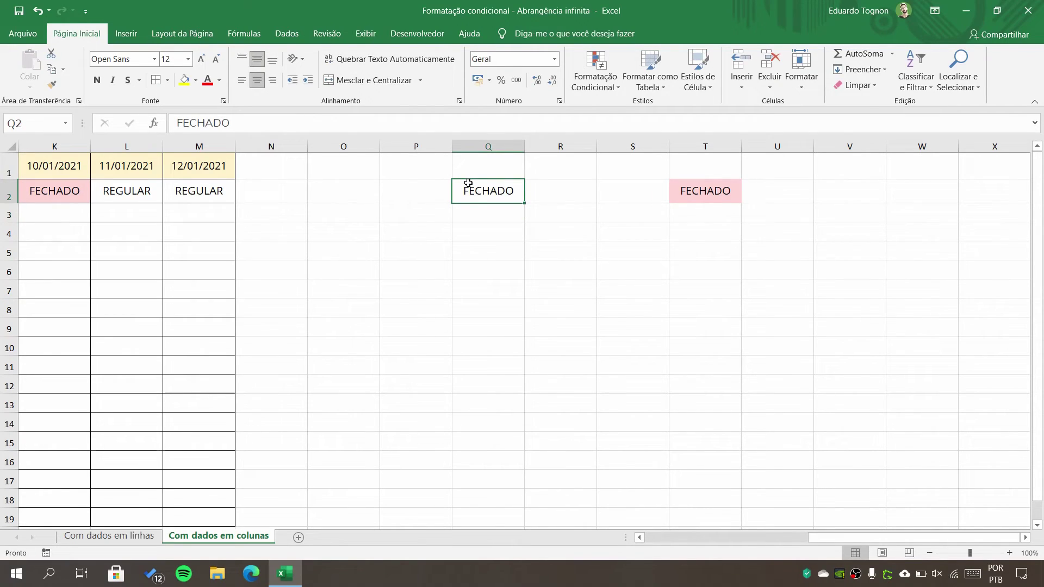
pyautogui.click(601, 74)
pyautogui.click(606, 72)
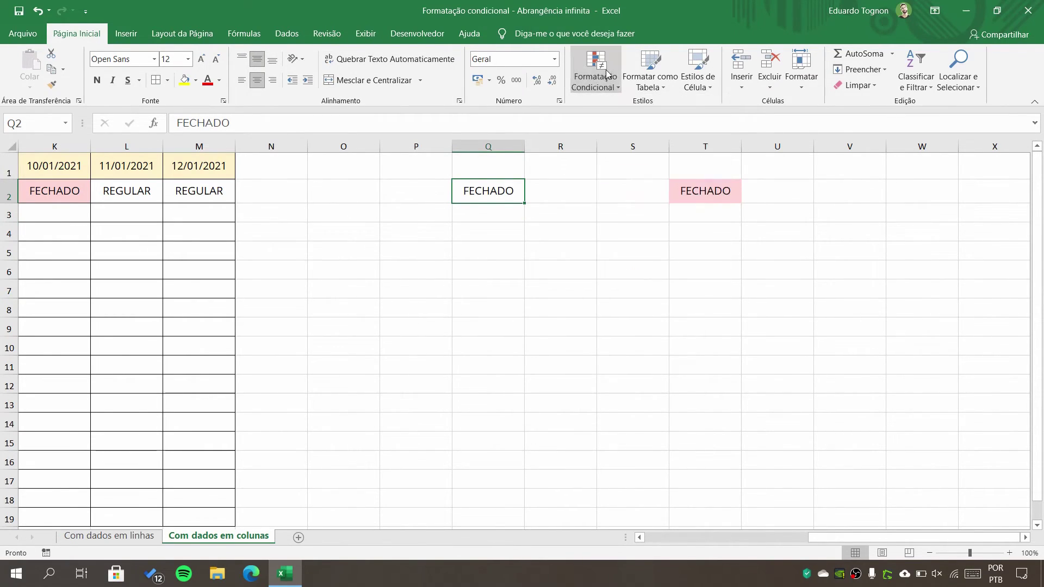
pyautogui.click(726, 188)
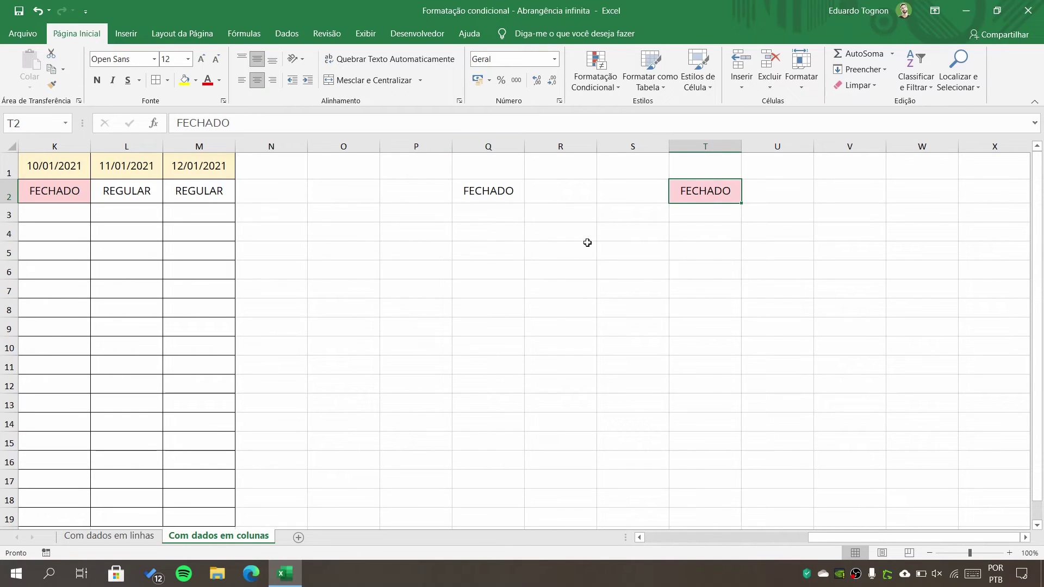
pyautogui.click(603, 81)
pyautogui.click(612, 287)
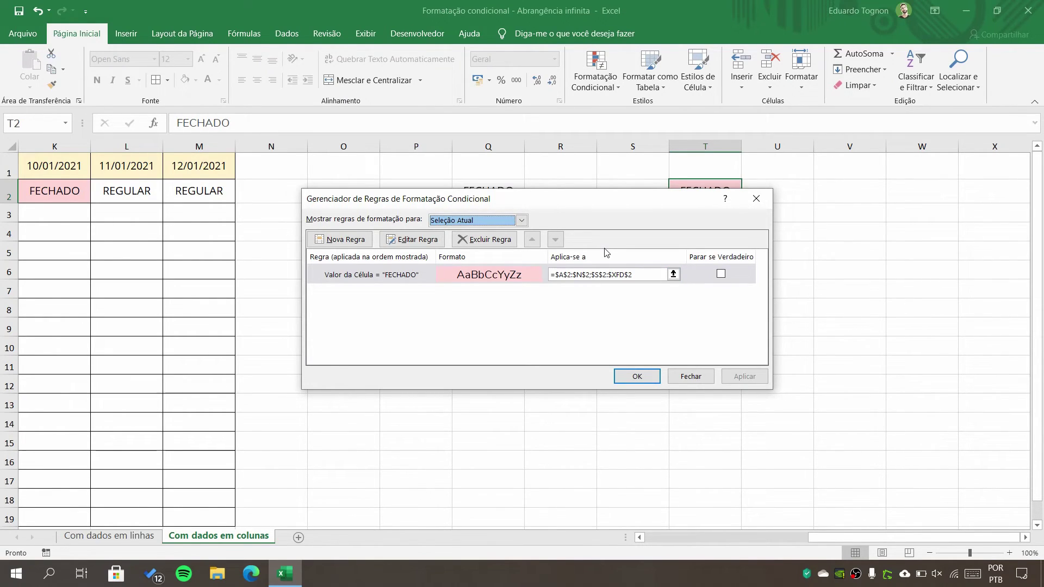
pyautogui.click(643, 383)
pyautogui.click(513, 383)
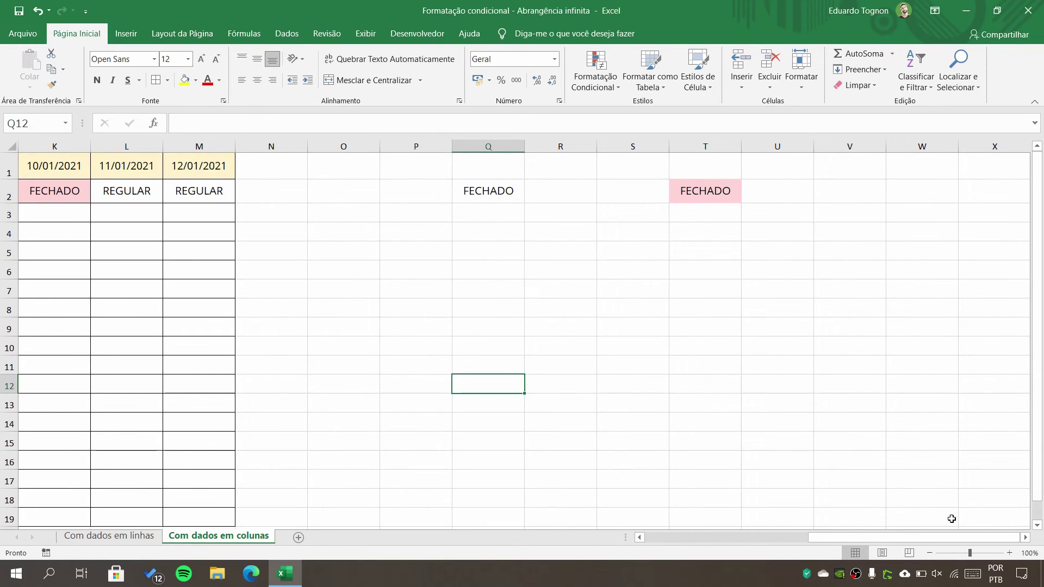
pyautogui.moveTo(883, 538); pyautogui.dragTo(642, 514)
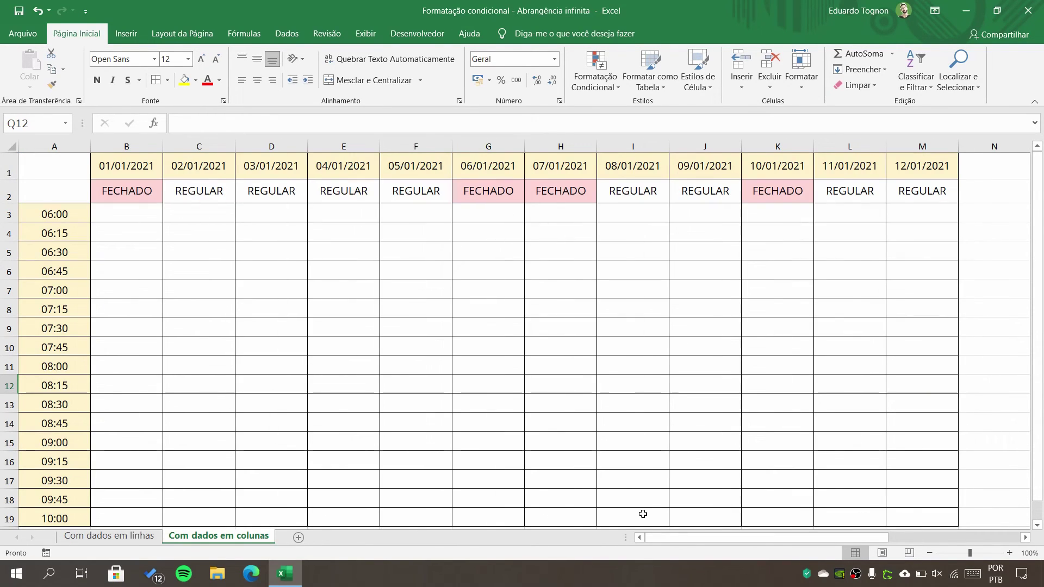